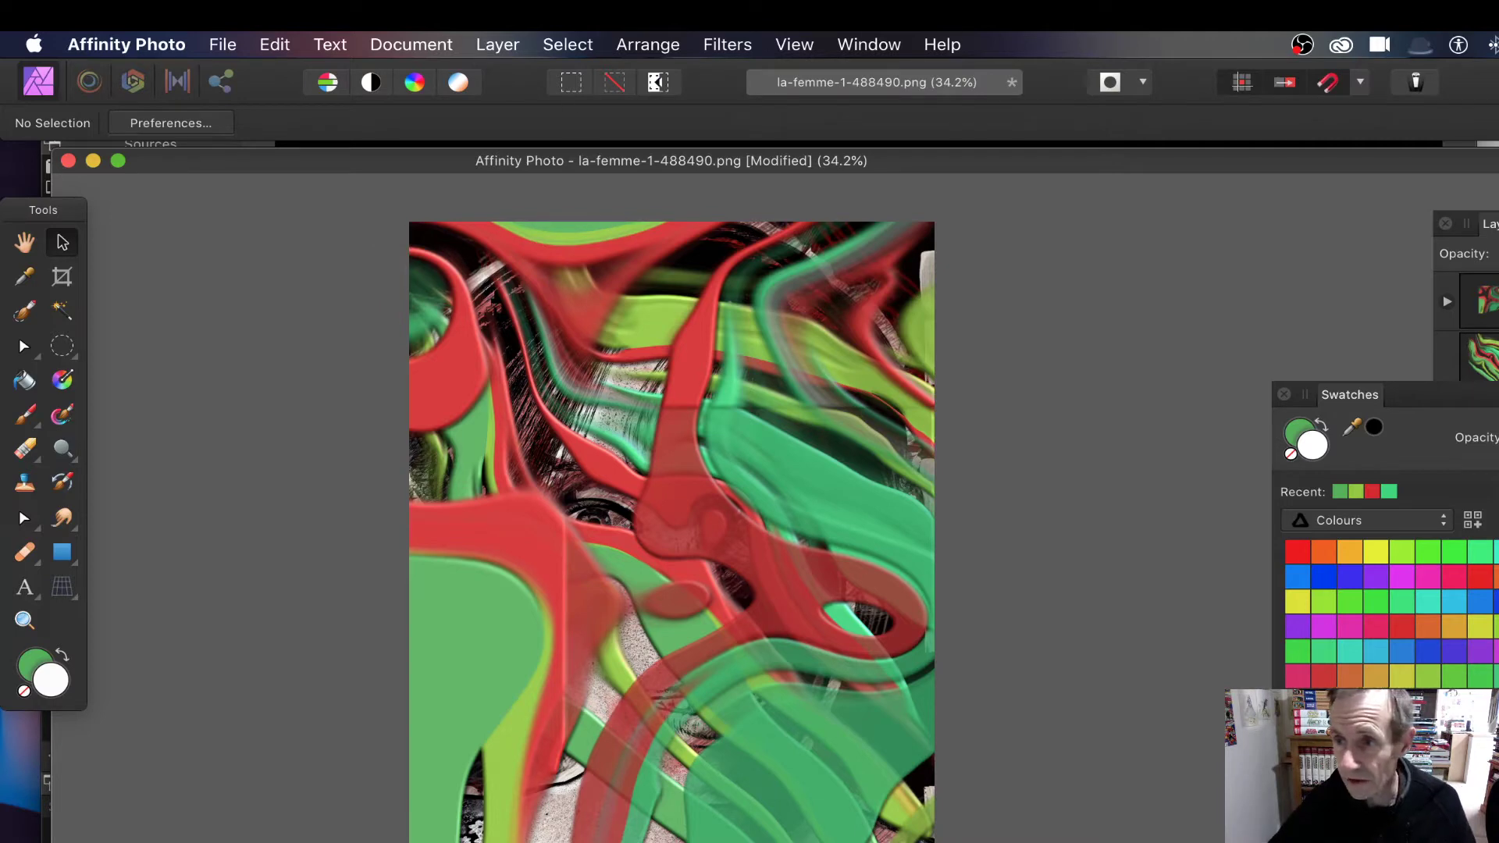
Delete the red and green wave layer, leaving only the Background portrait layer
key(Delete)
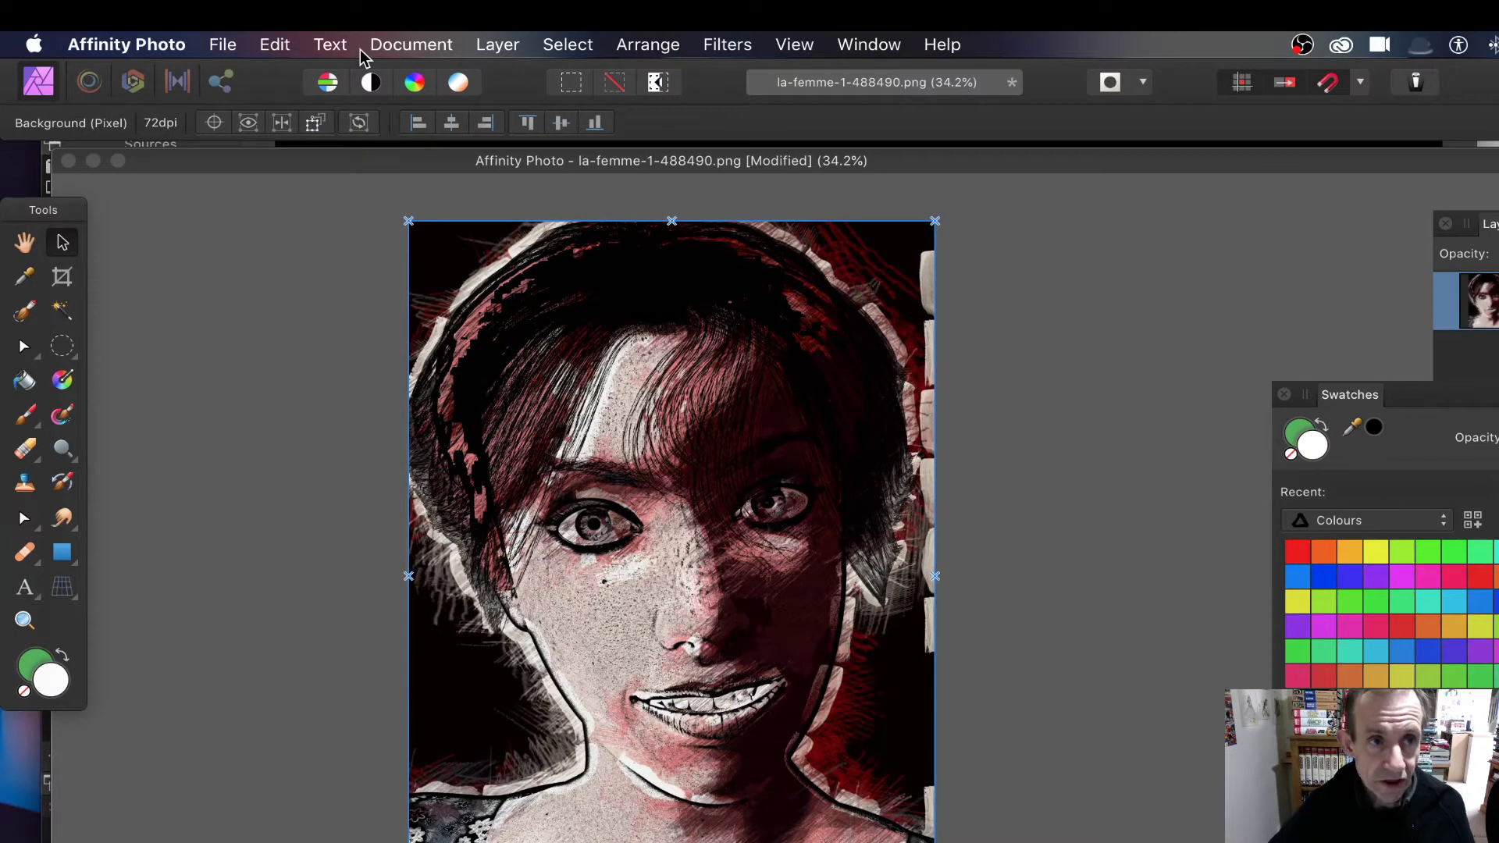
Create a blank pixel layer above the Background portrait from the Layer menu
click(496, 44)
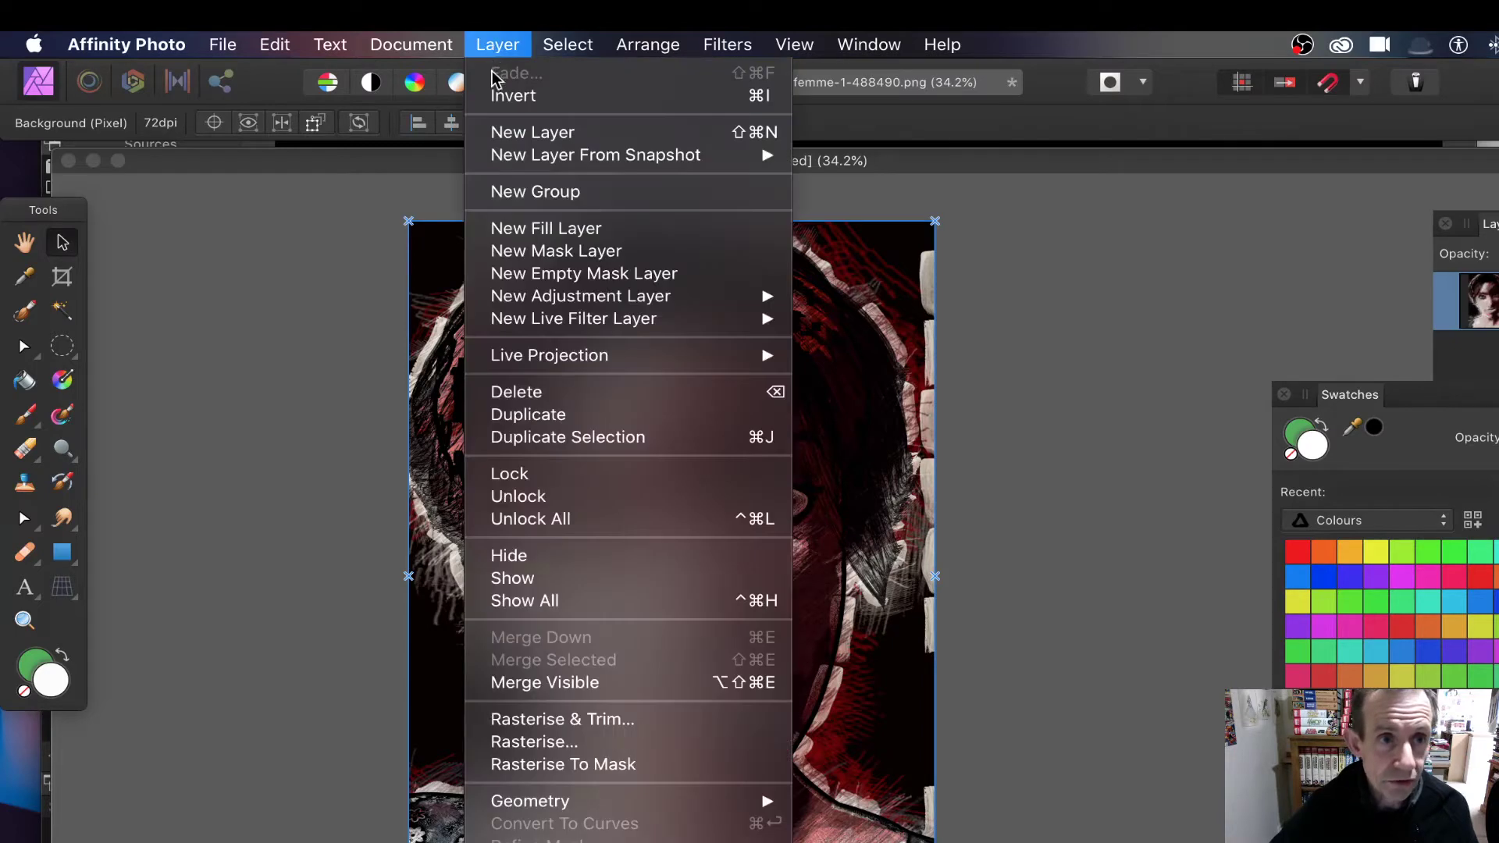
click(490, 132)
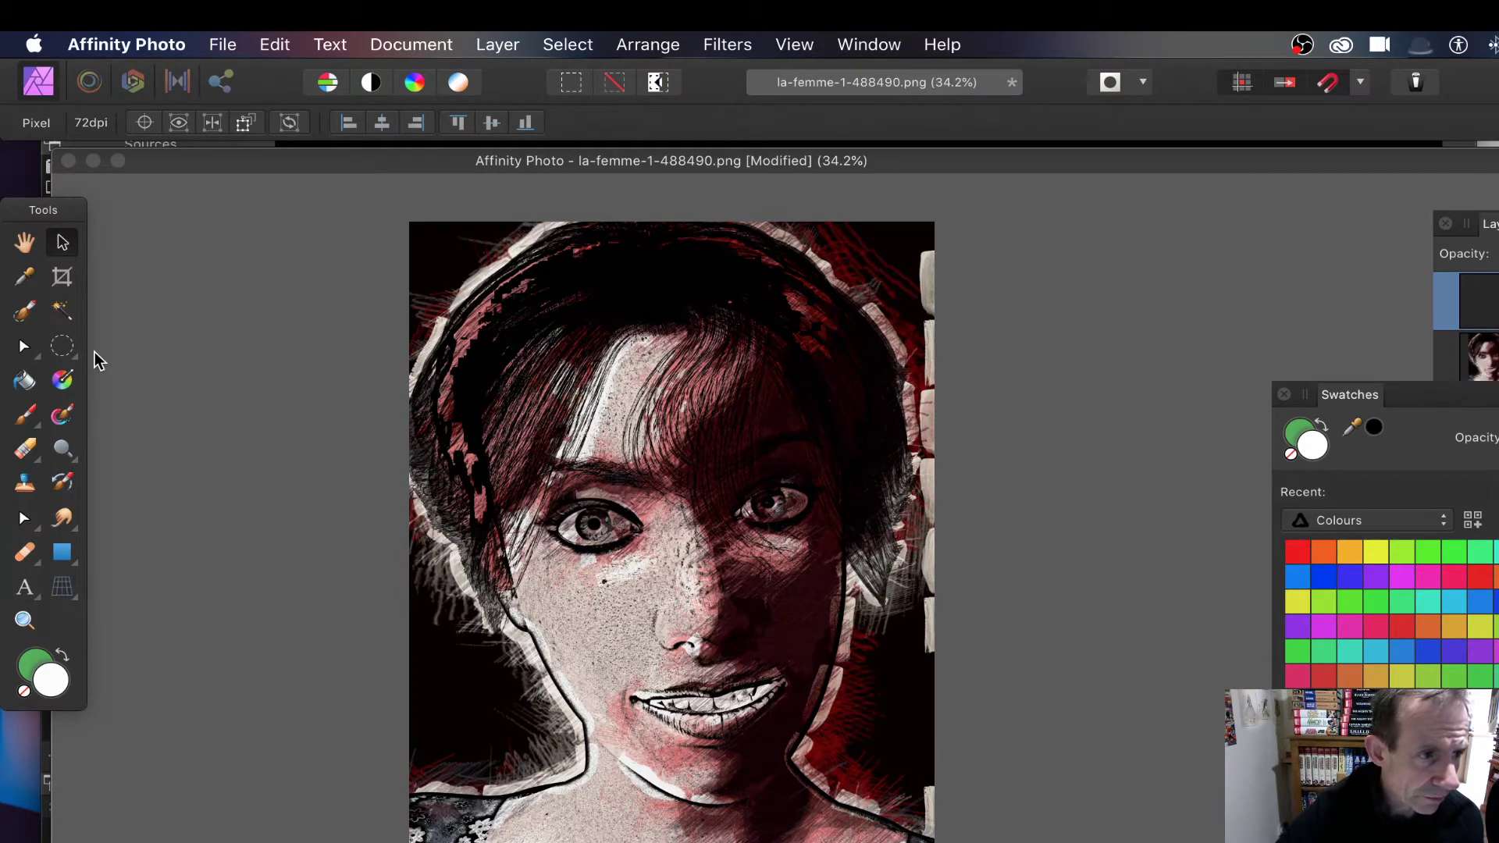
Select the Paint Brush Tool with the first 36 px brush in the Inks category
click(29, 415)
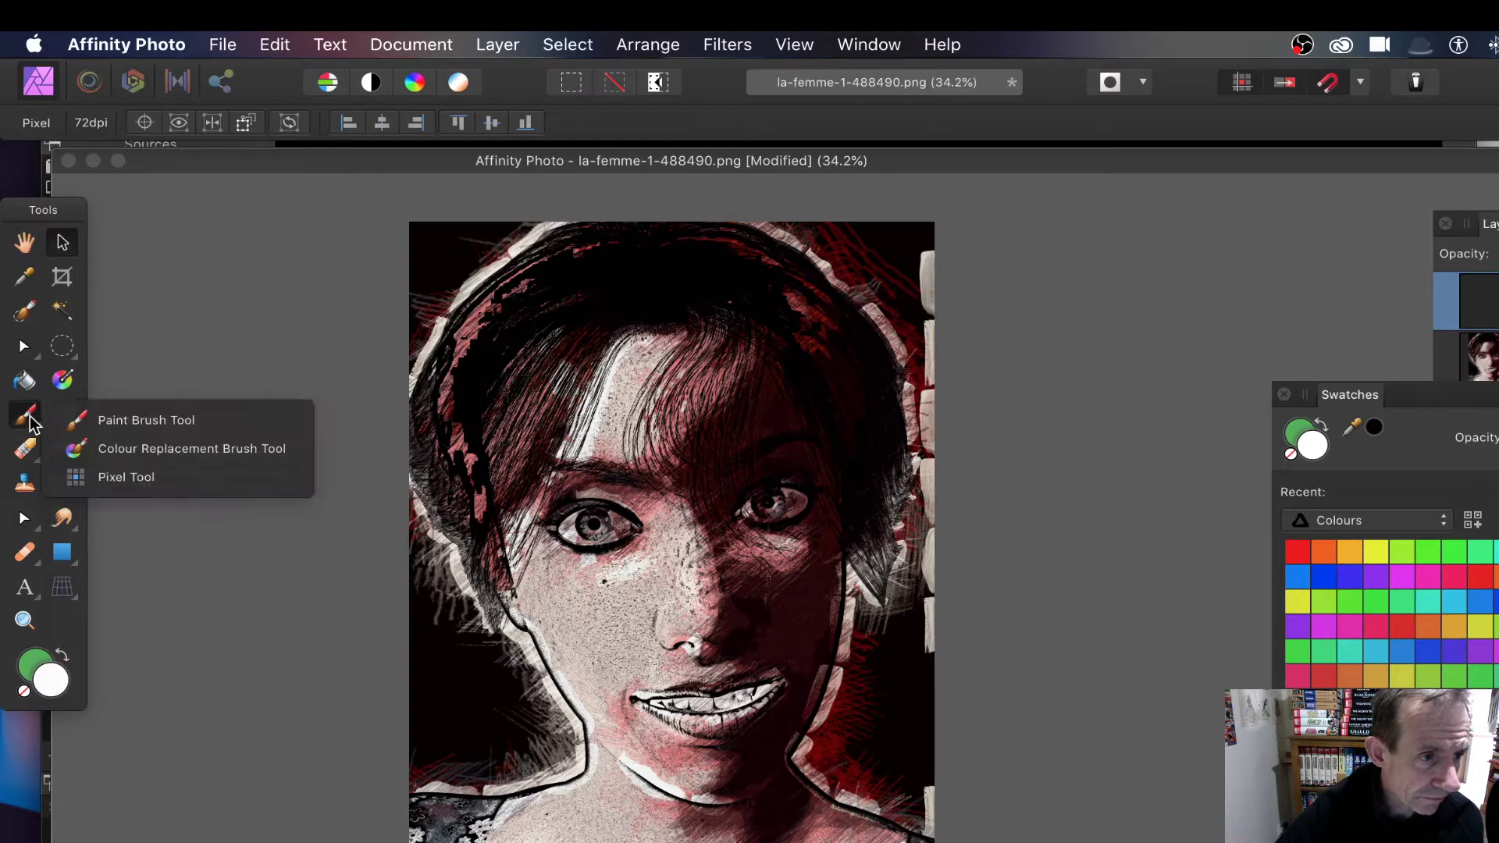
click(182, 423)
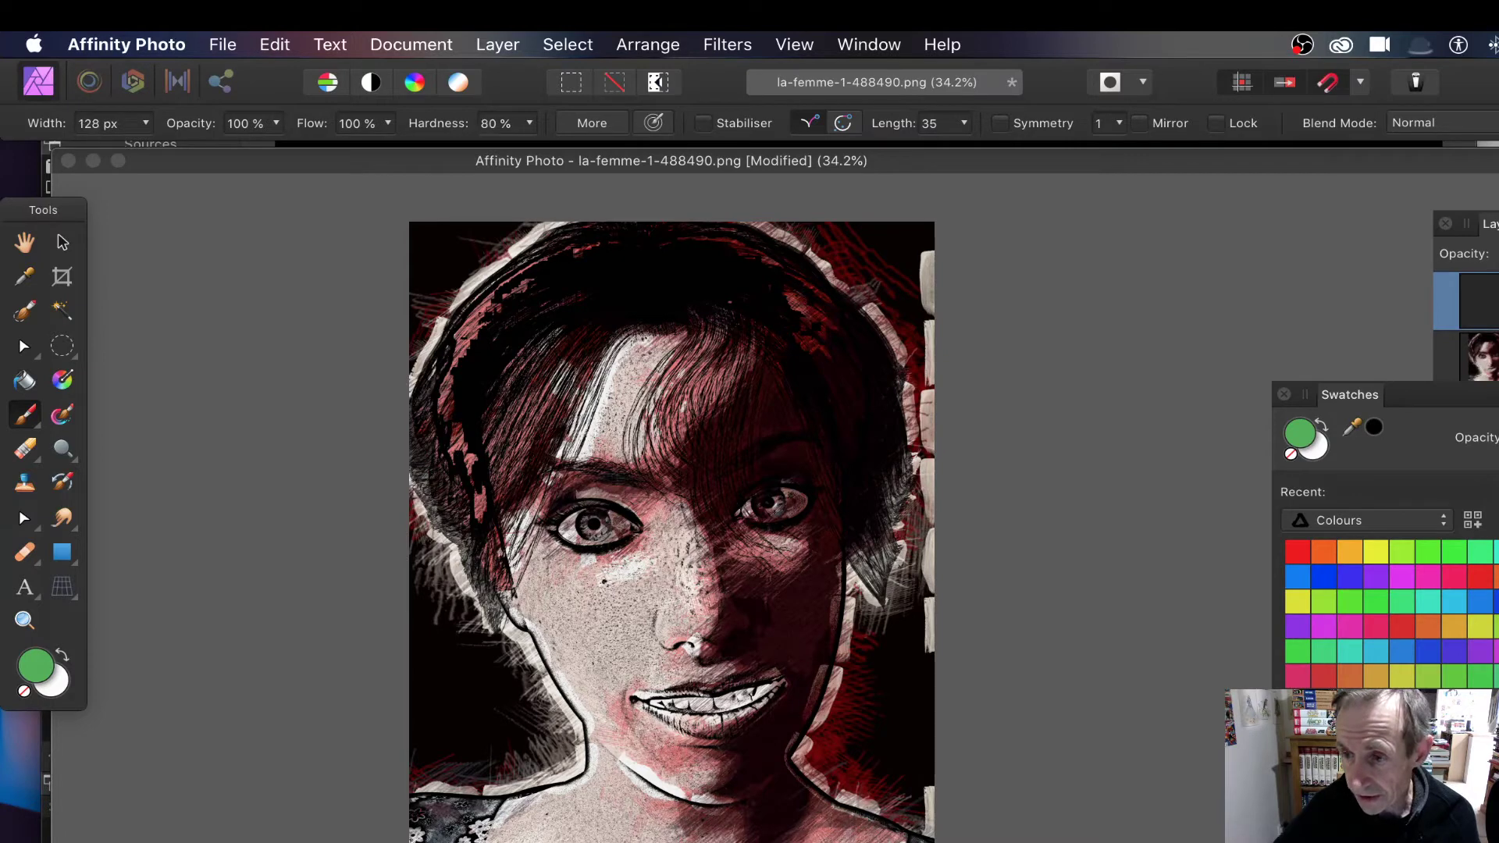
mouse_move(1089, 283)
mouse_down()
mouse_move(1177, 288)
mouse_move(1153, 279)
mouse_up()
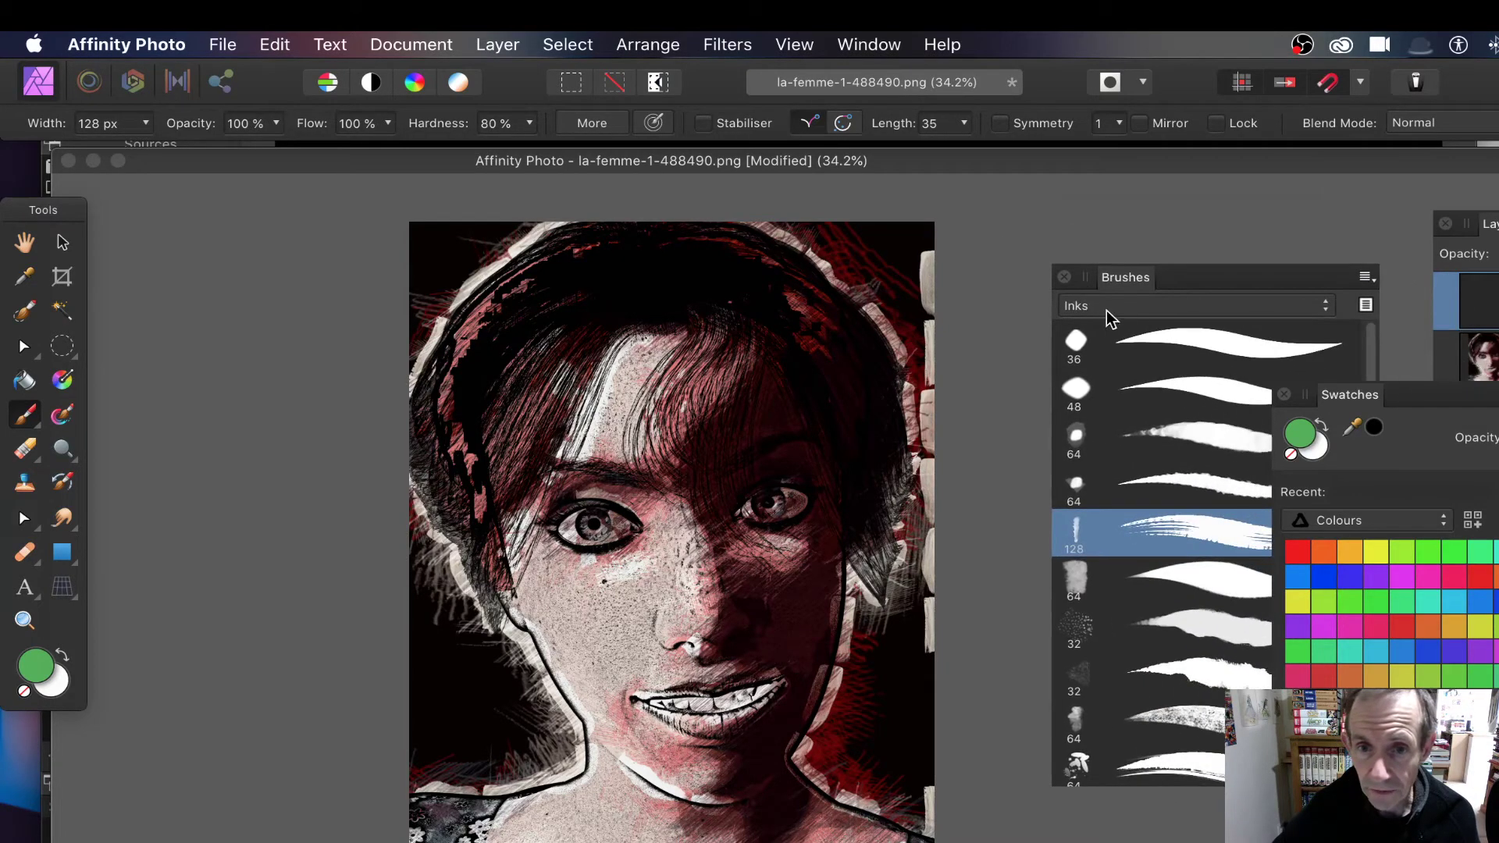
click(1108, 309)
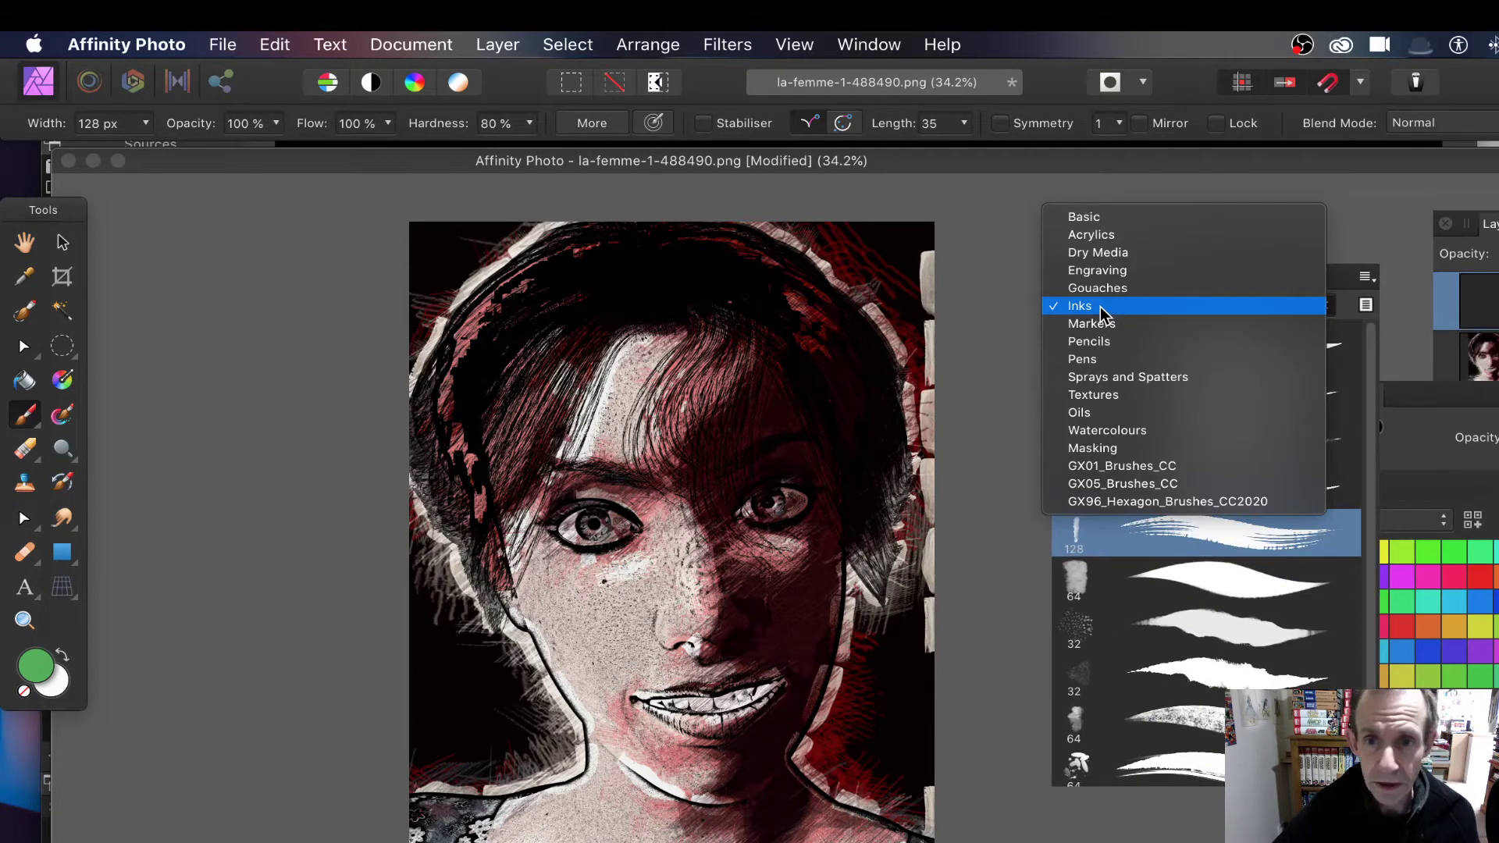
click(1099, 306)
click(1218, 346)
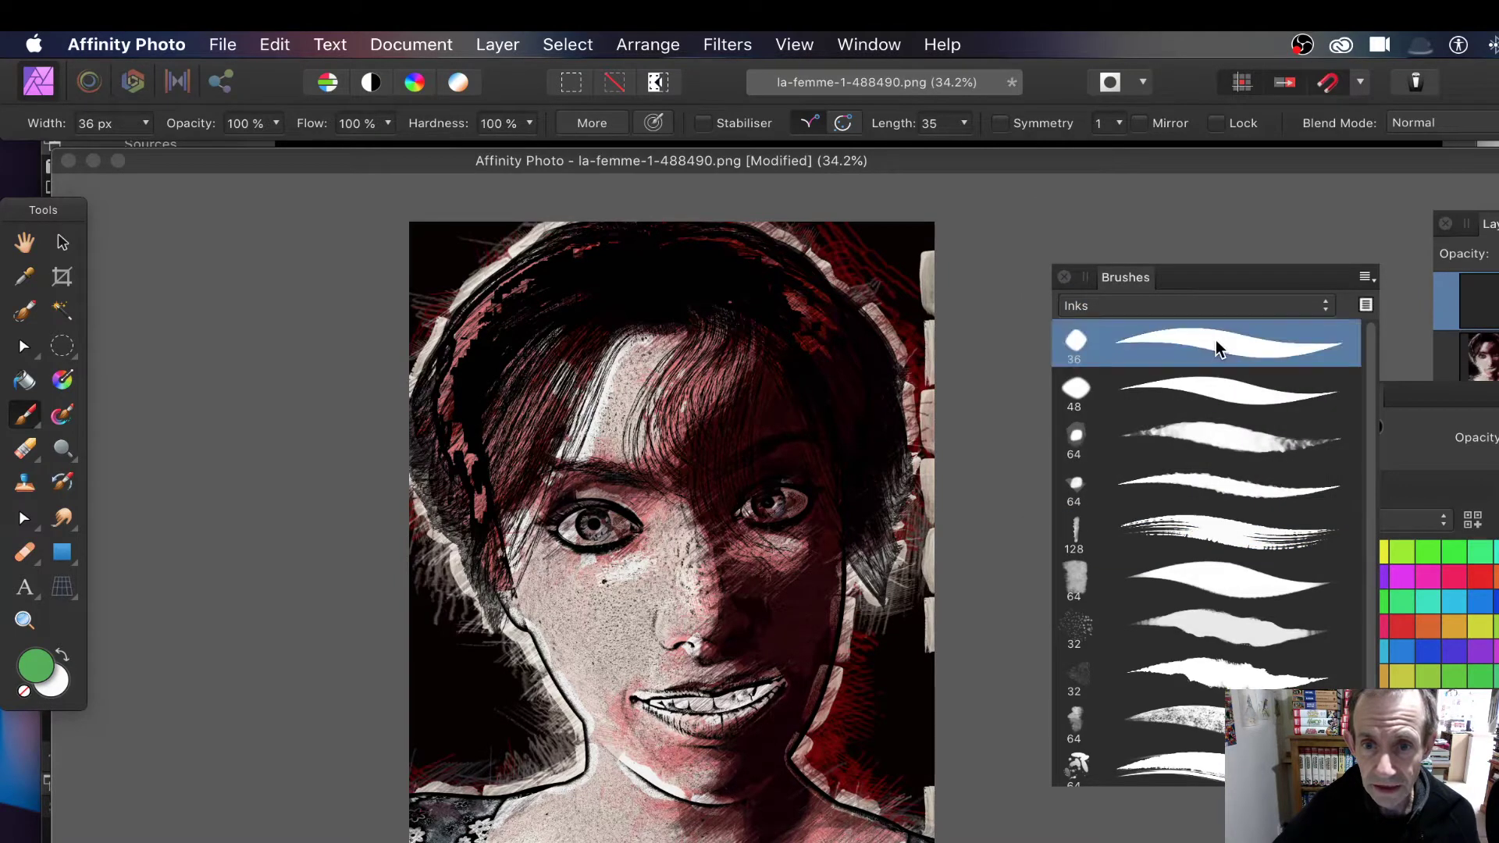
Widen the brush to 160 px and test it with a green dab
click(146, 123)
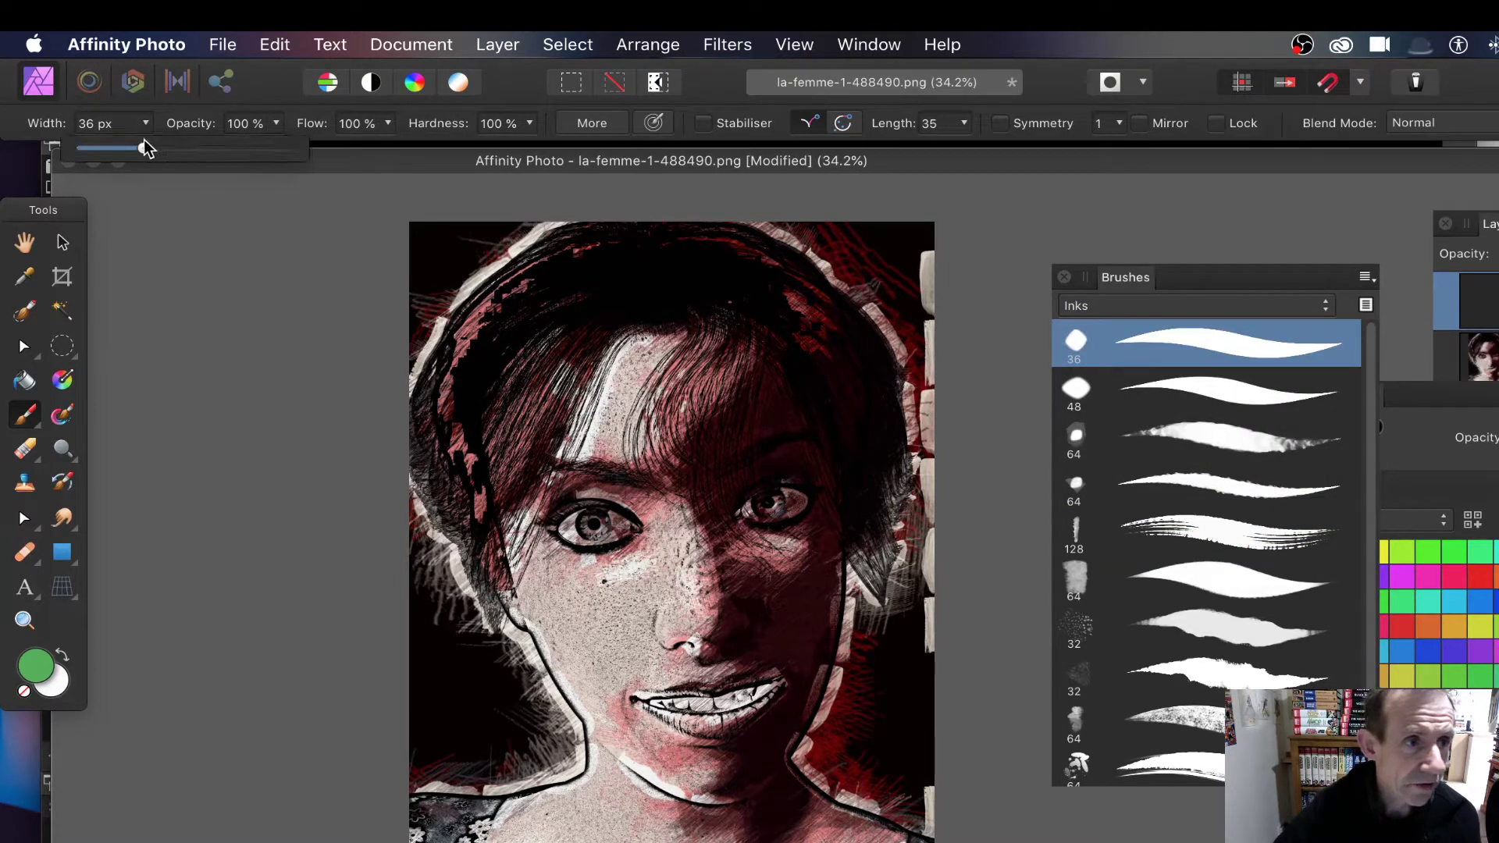
drag(144, 148, 197, 150)
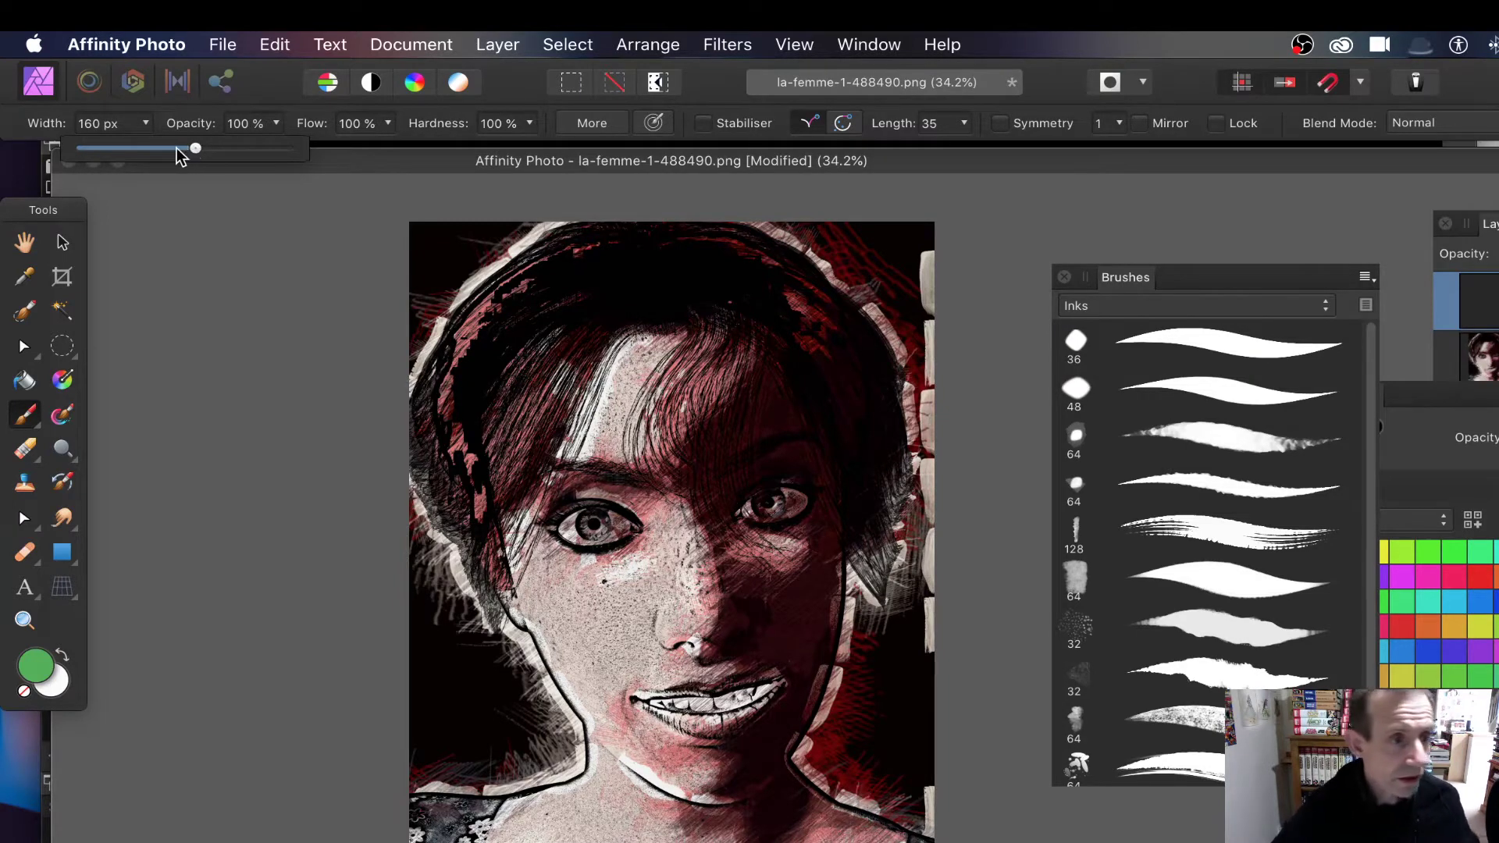
click(568, 405)
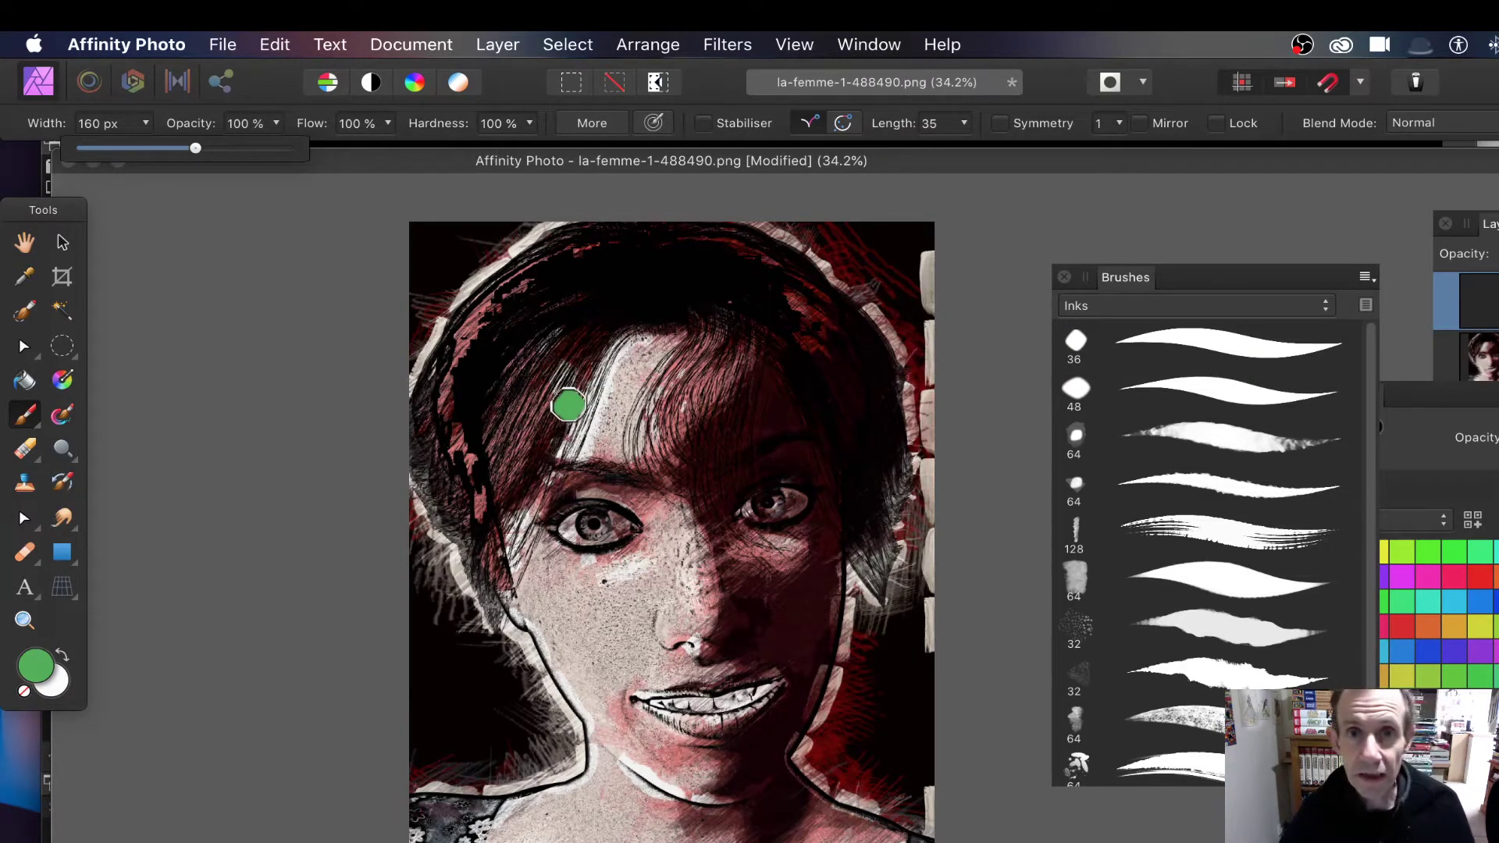
Undo the test dab and paint three green strokes across the hair and forehead, widening the brush midway
key(super+z)
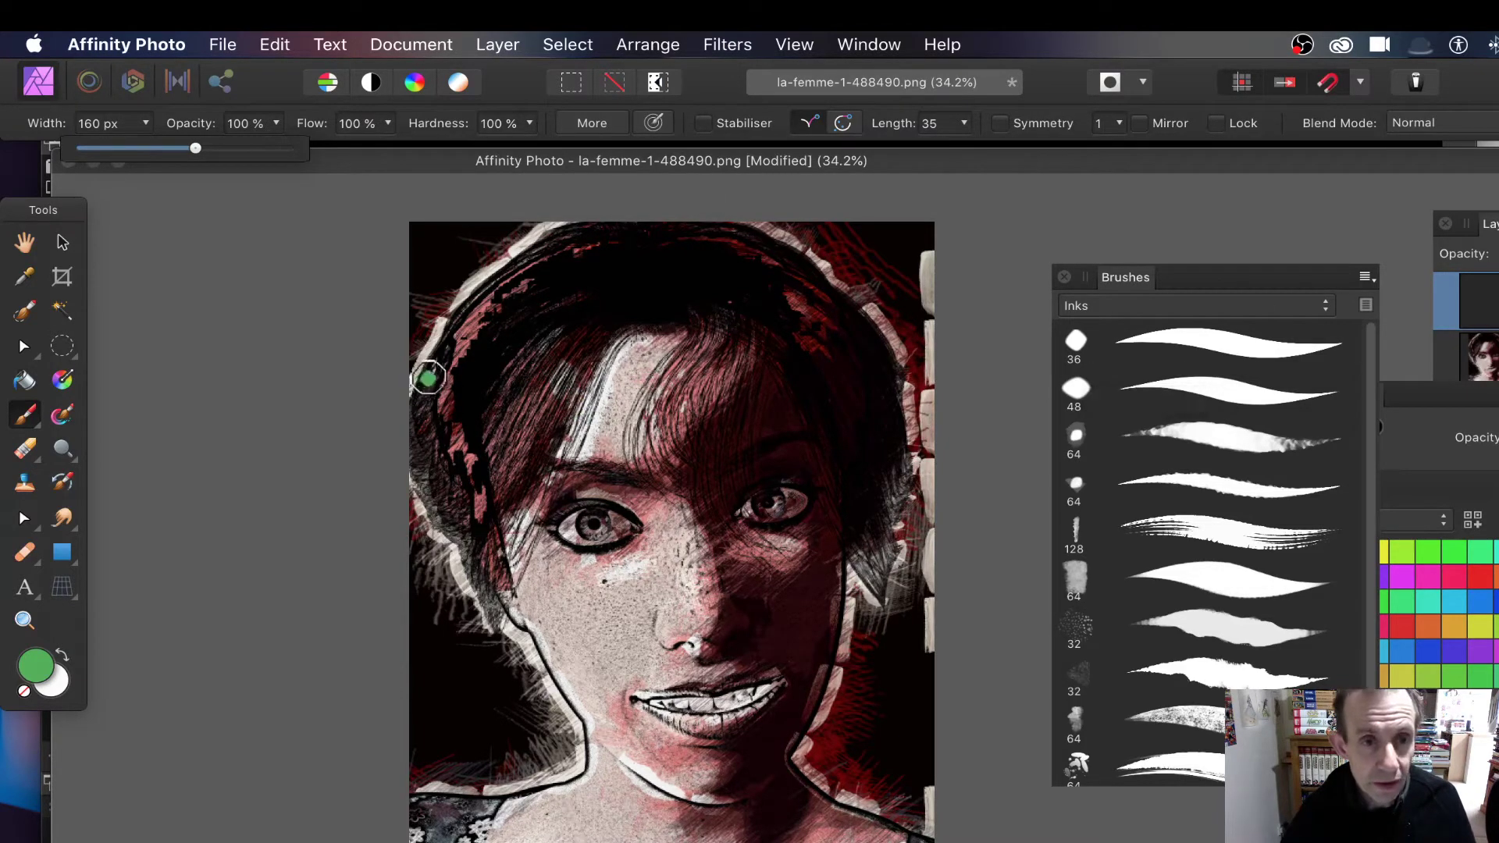
mouse_move(456, 302)
mouse_down()
mouse_move(749, 357)
mouse_move(792, 382)
mouse_up()
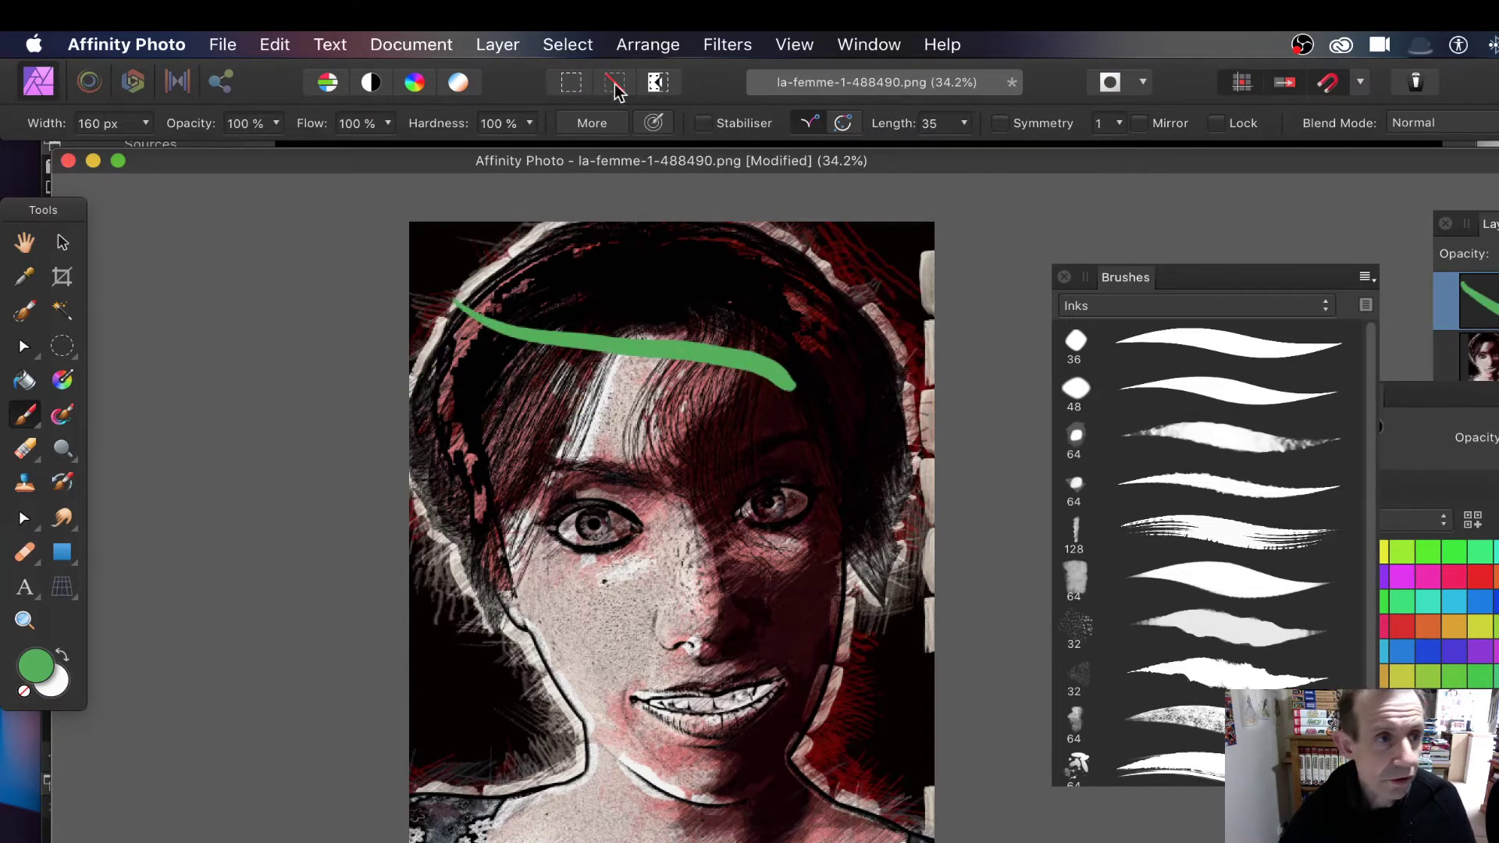
click(145, 122)
drag(150, 149, 172, 152)
drag(492, 356, 882, 480)
drag(531, 451, 710, 492)
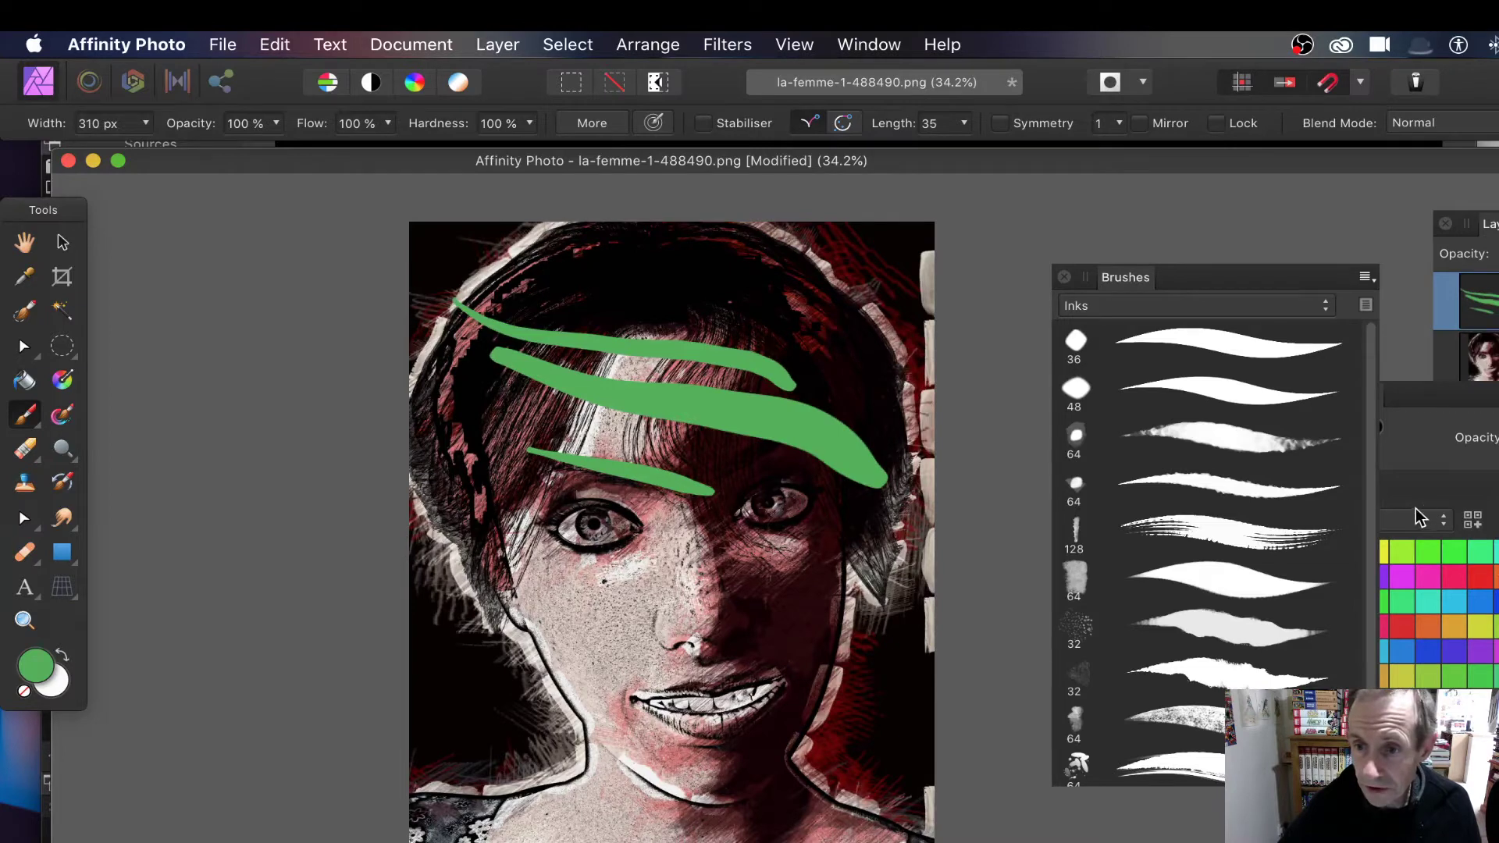
Make the red swatch the paint colour, leaving the View menu options unchanged
click(1479, 576)
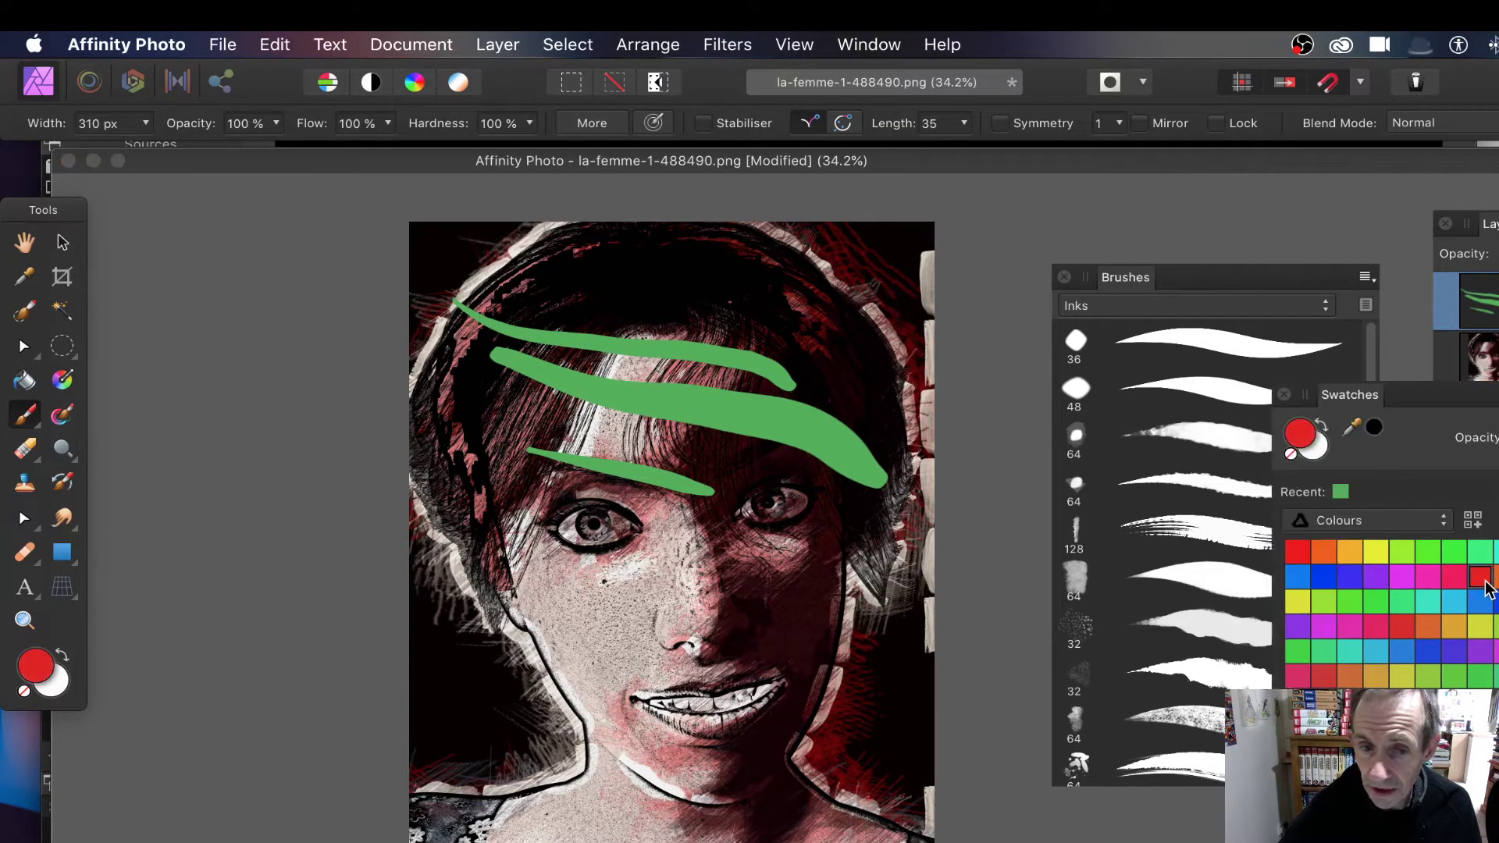
click(794, 45)
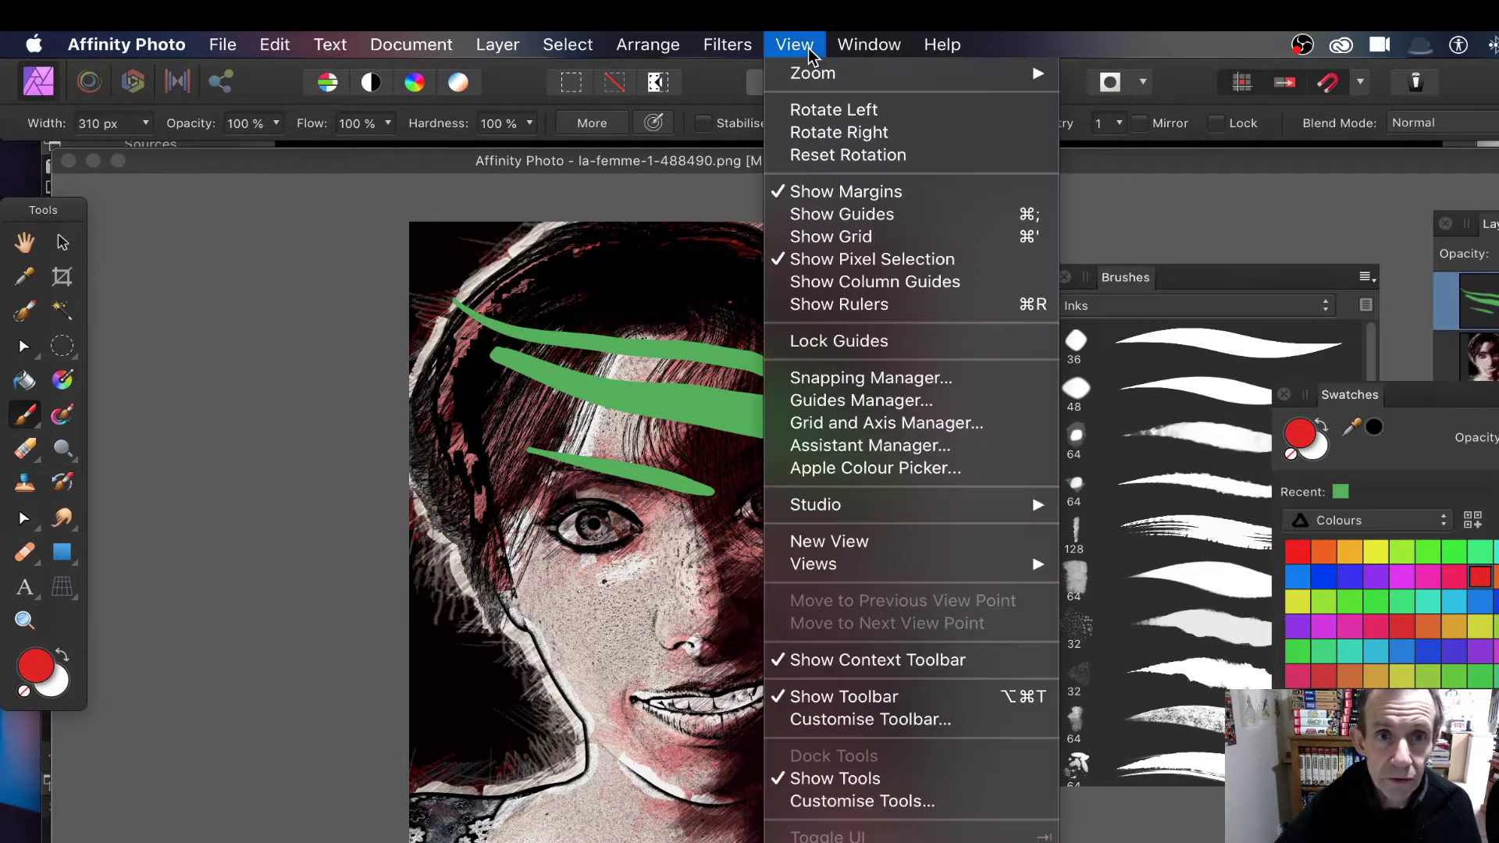
mouse_move(890, 506)
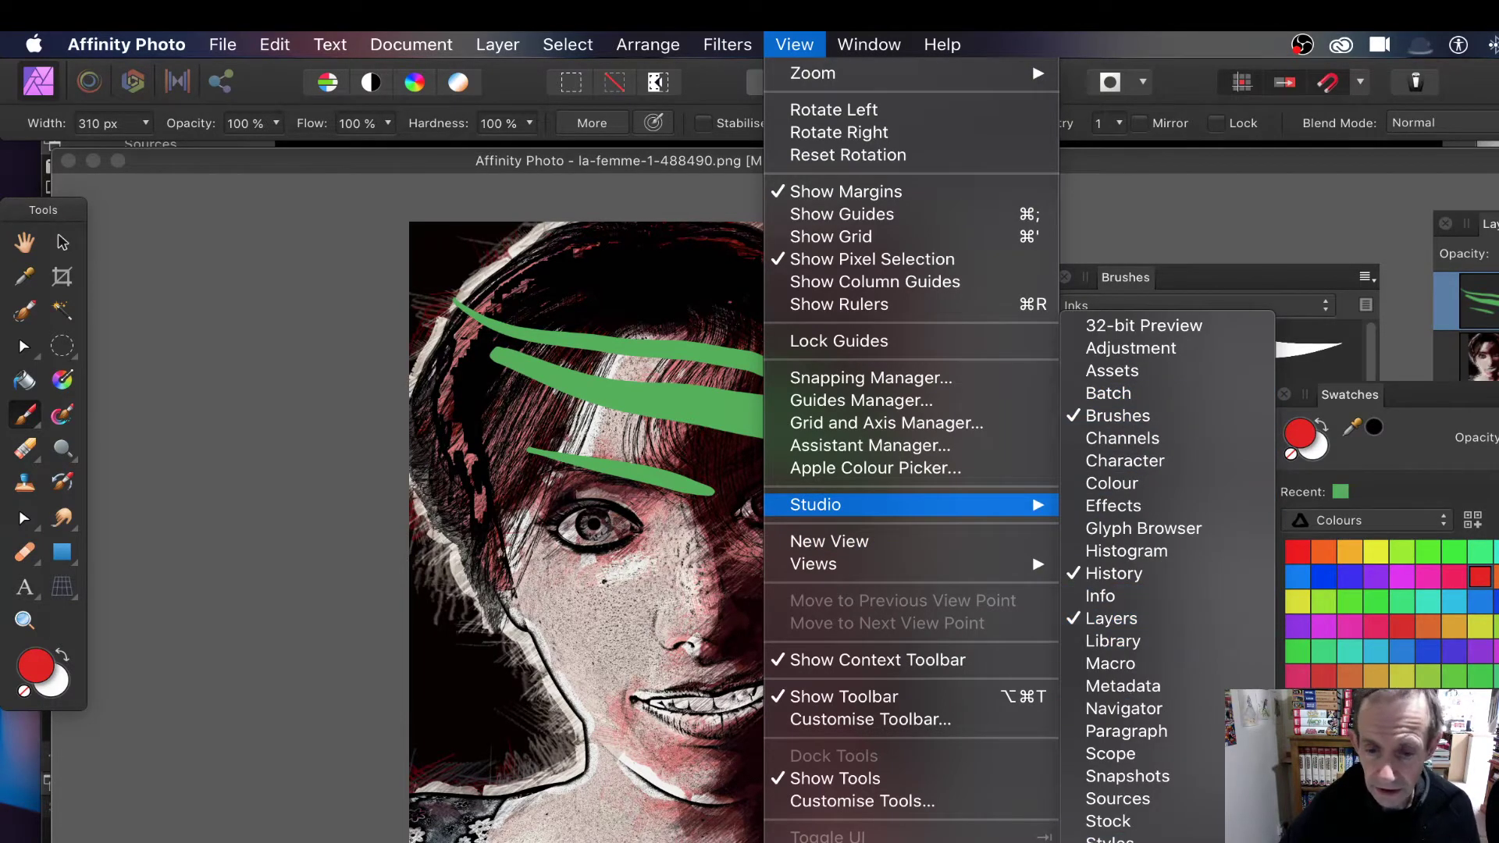
click(423, 695)
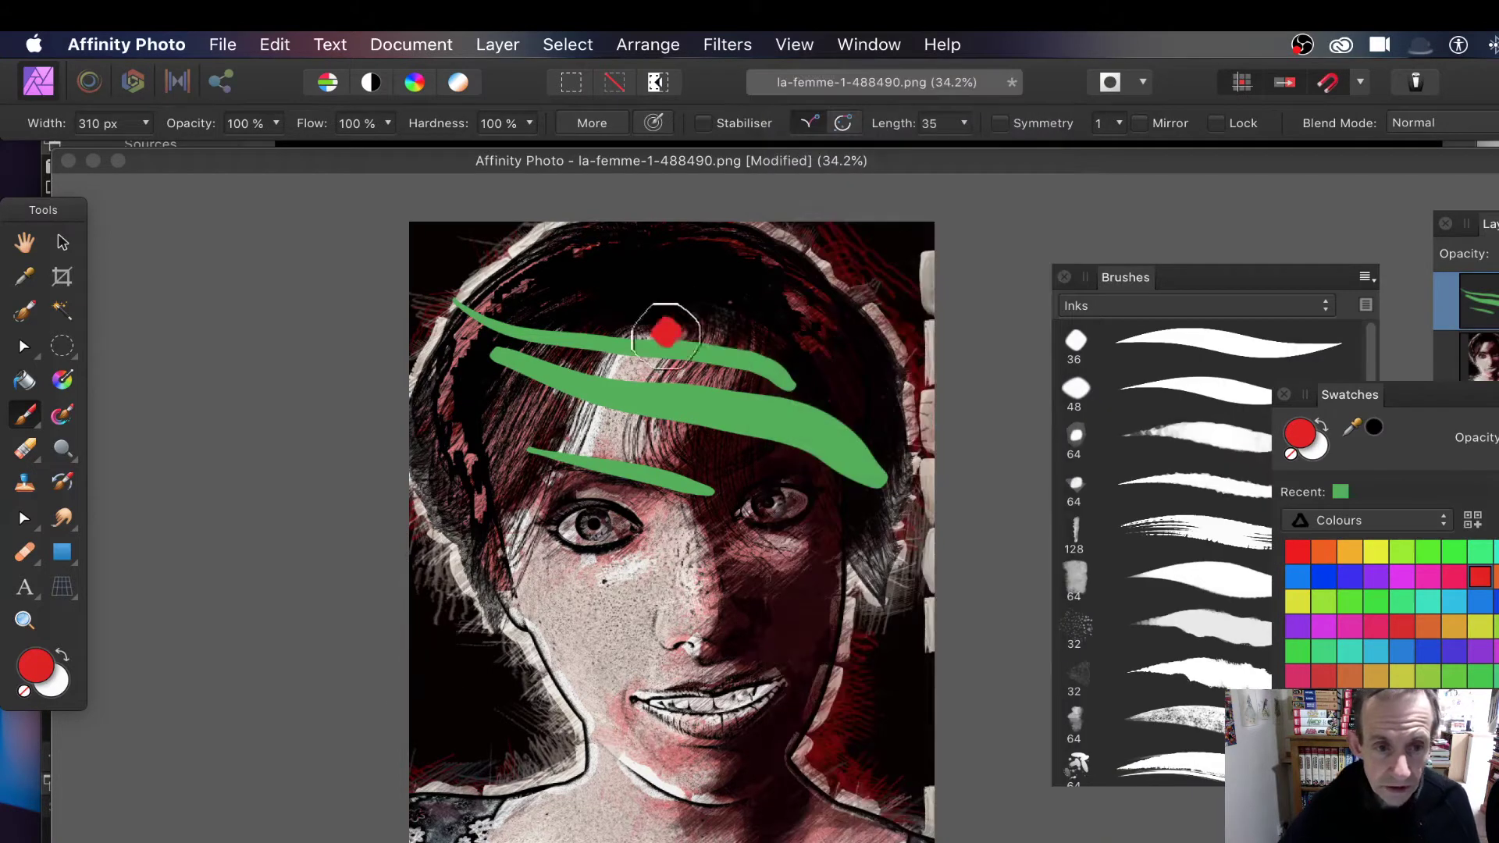
Paint broad red strokes across the forehead, eyes and down to a taper
mouse_move(483, 386)
mouse_down()
mouse_move(686, 428)
mouse_move(859, 488)
mouse_up()
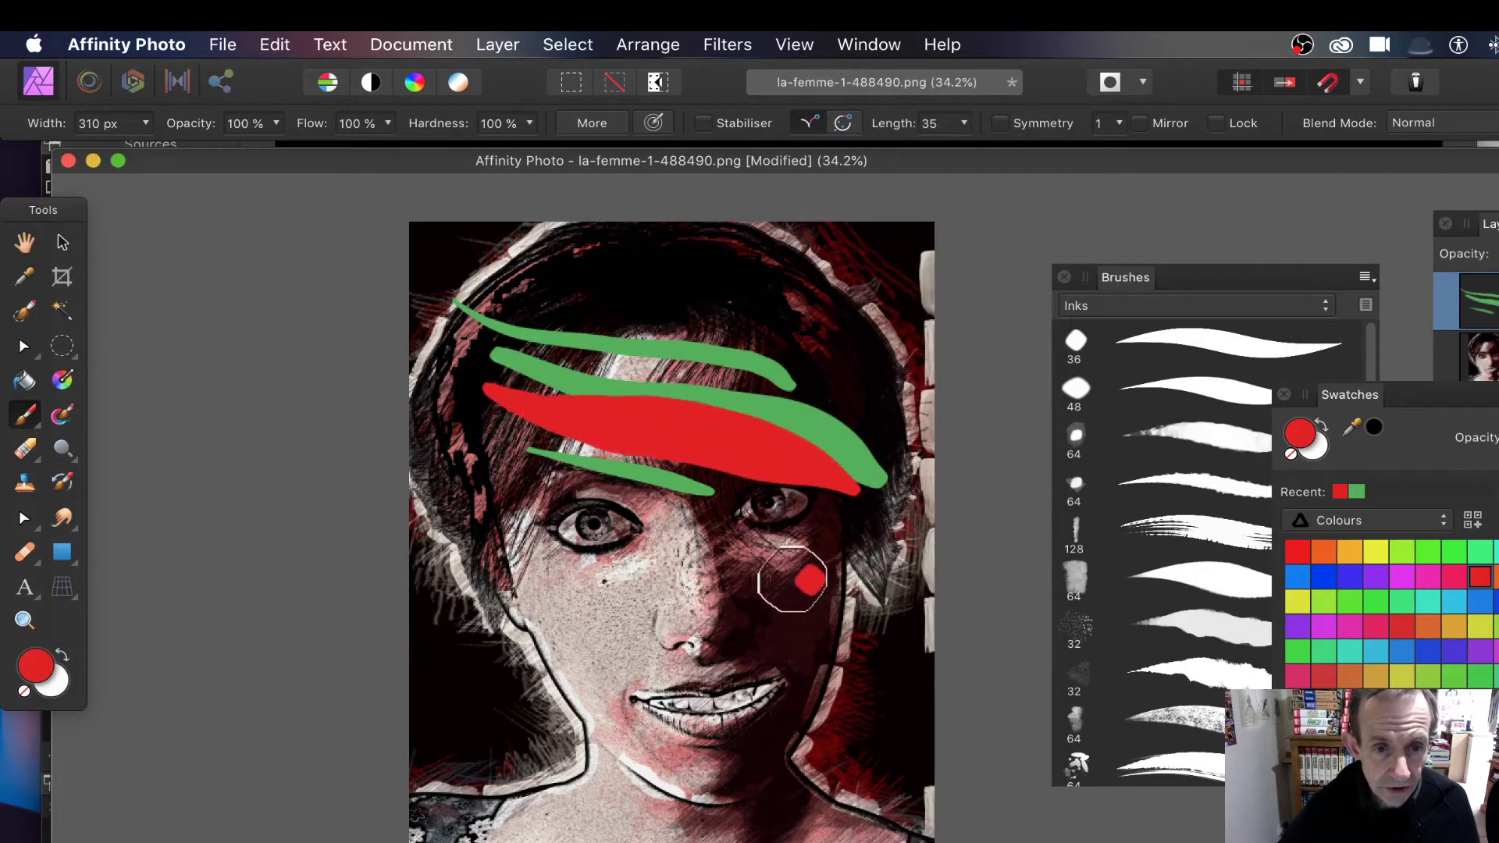
drag(520, 503, 817, 544)
mouse_move(456, 496)
mouse_down()
mouse_move(700, 562)
mouse_move(812, 643)
mouse_move(428, 628)
mouse_up()
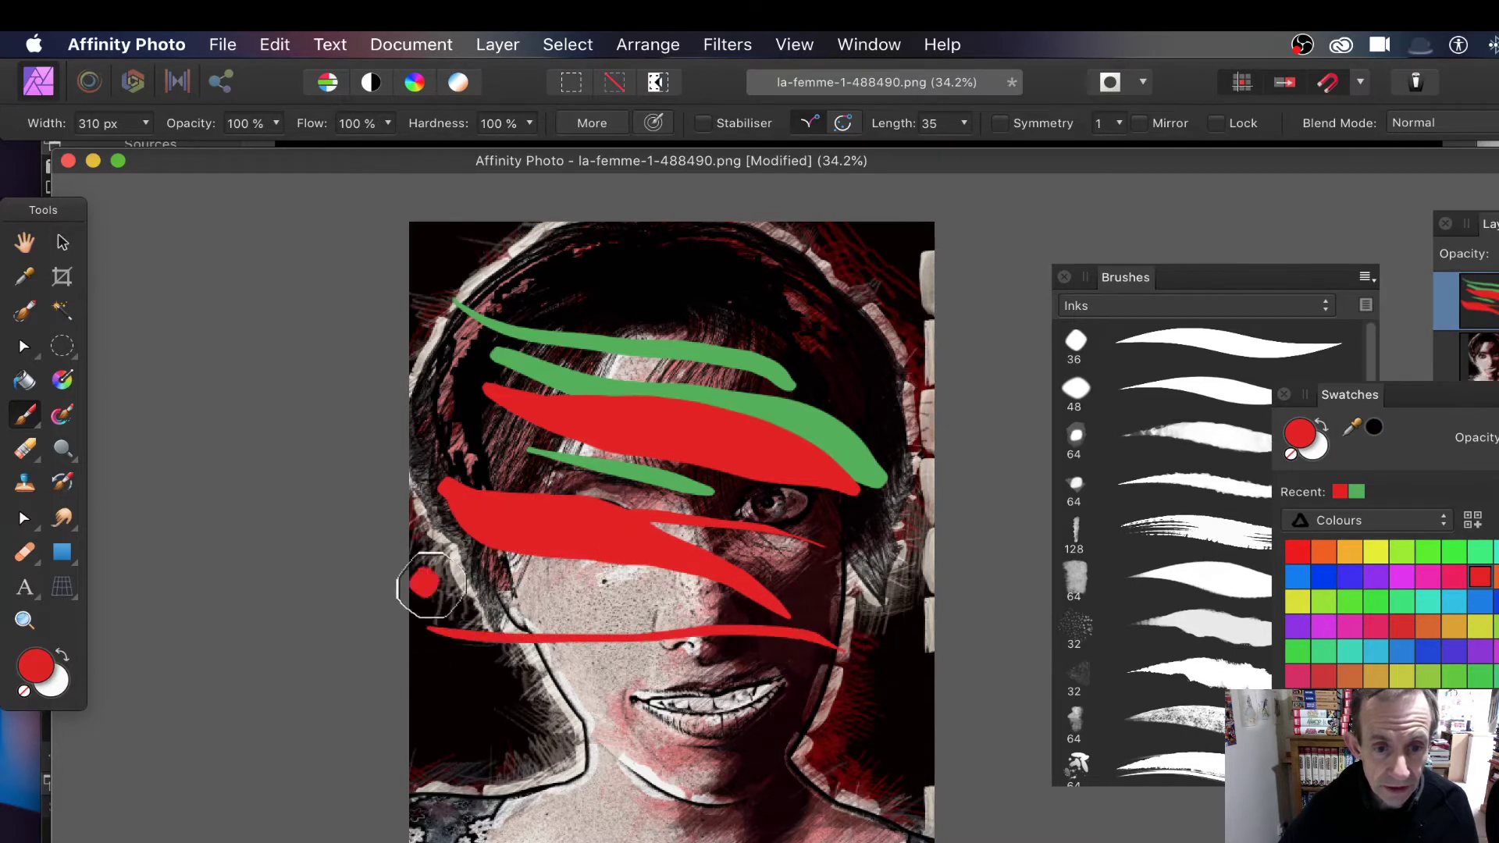
mouse_move(500, 587)
mouse_down()
mouse_move(718, 645)
mouse_move(444, 624)
mouse_up()
Switch to green and paint a looping stroke over the red band, undoing a stray chin dab
click(1368, 600)
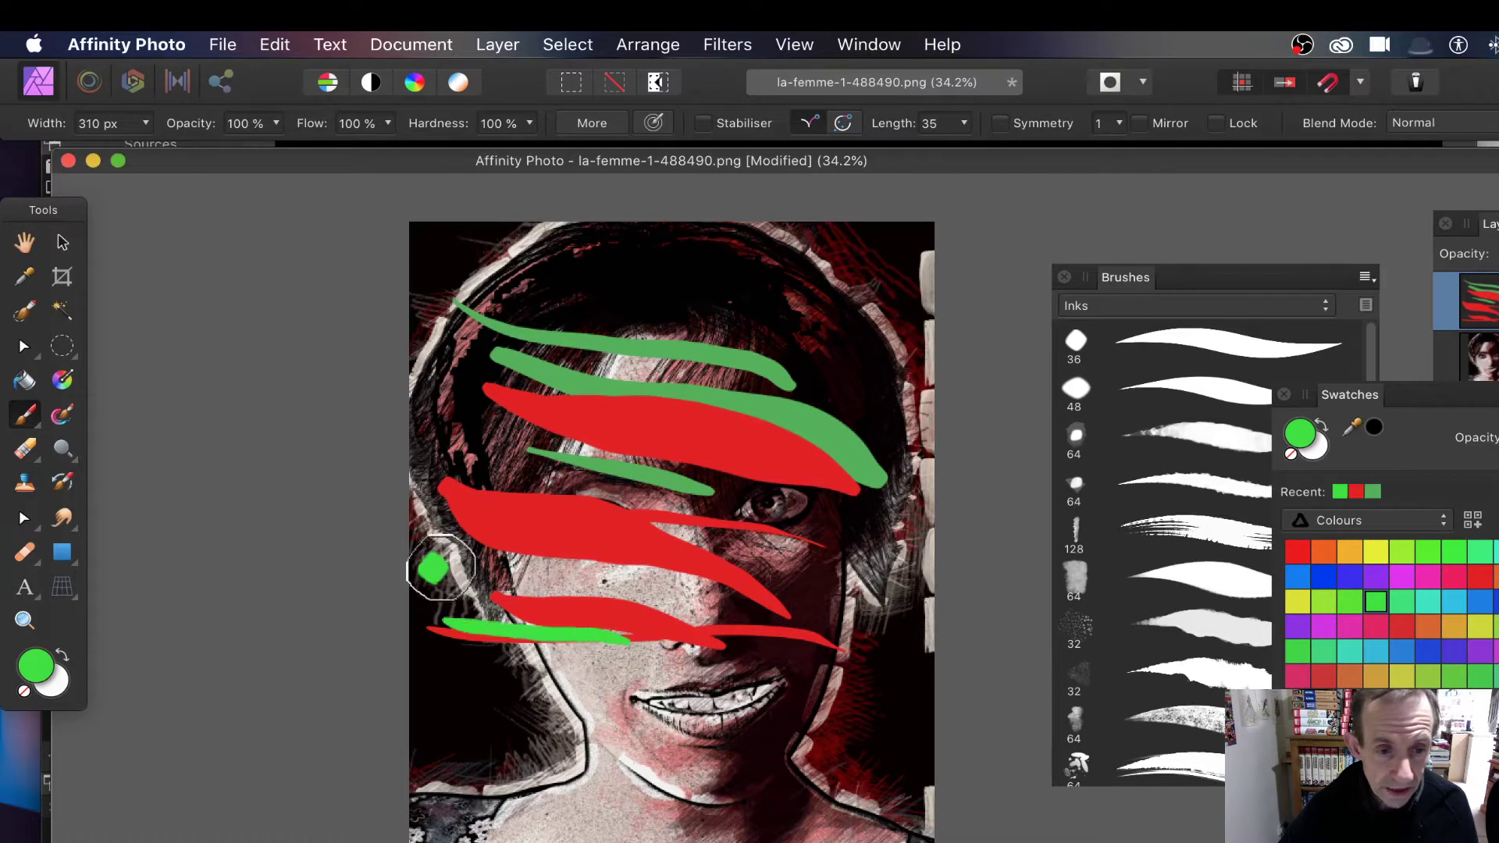
mouse_move(650, 529)
mouse_down()
mouse_move(484, 499)
mouse_move(570, 534)
mouse_move(441, 488)
mouse_up()
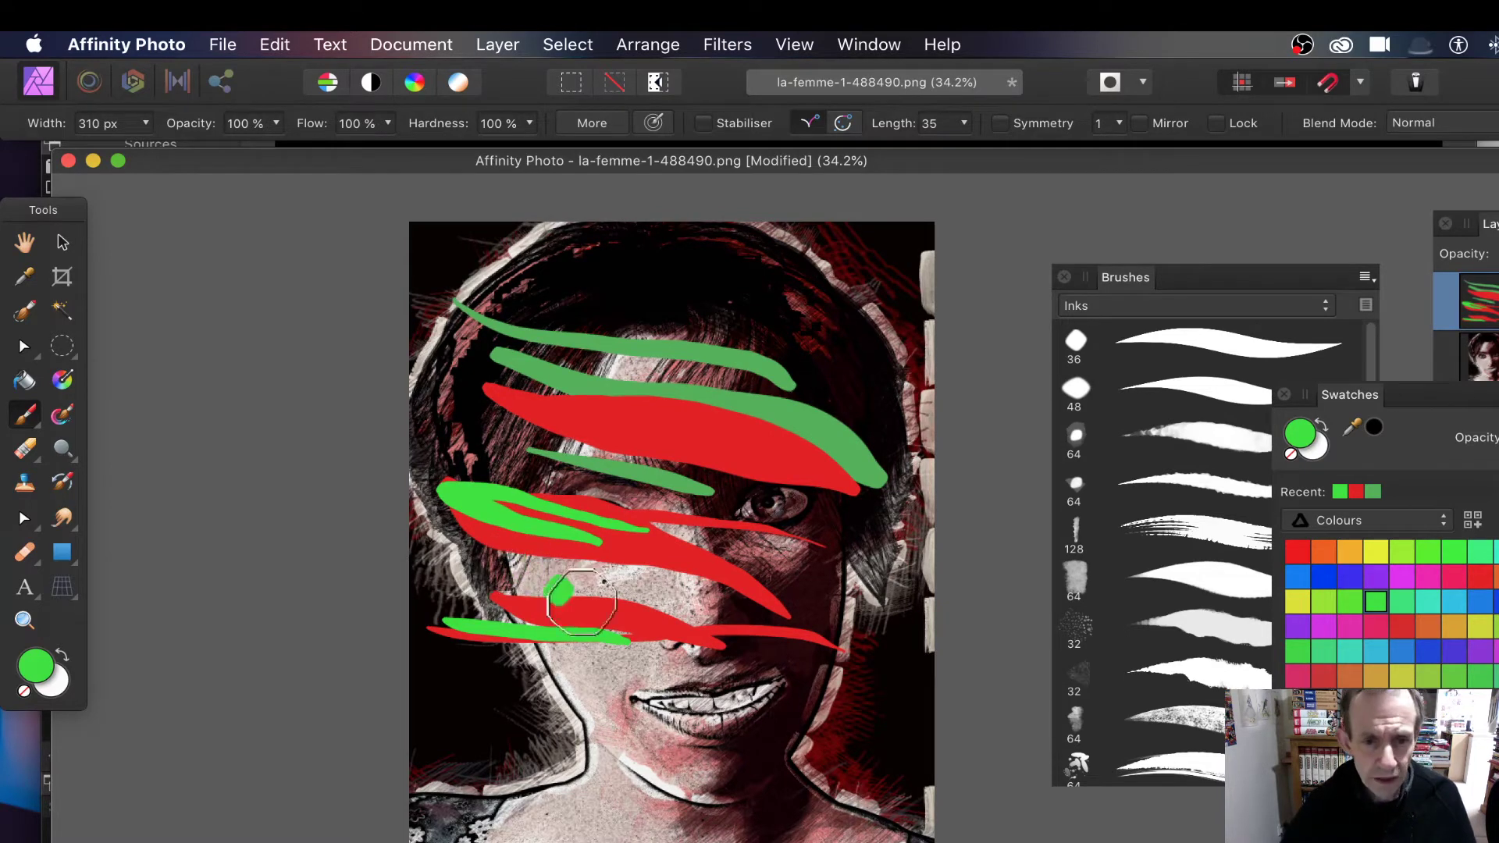
click(567, 677)
key(super+z)
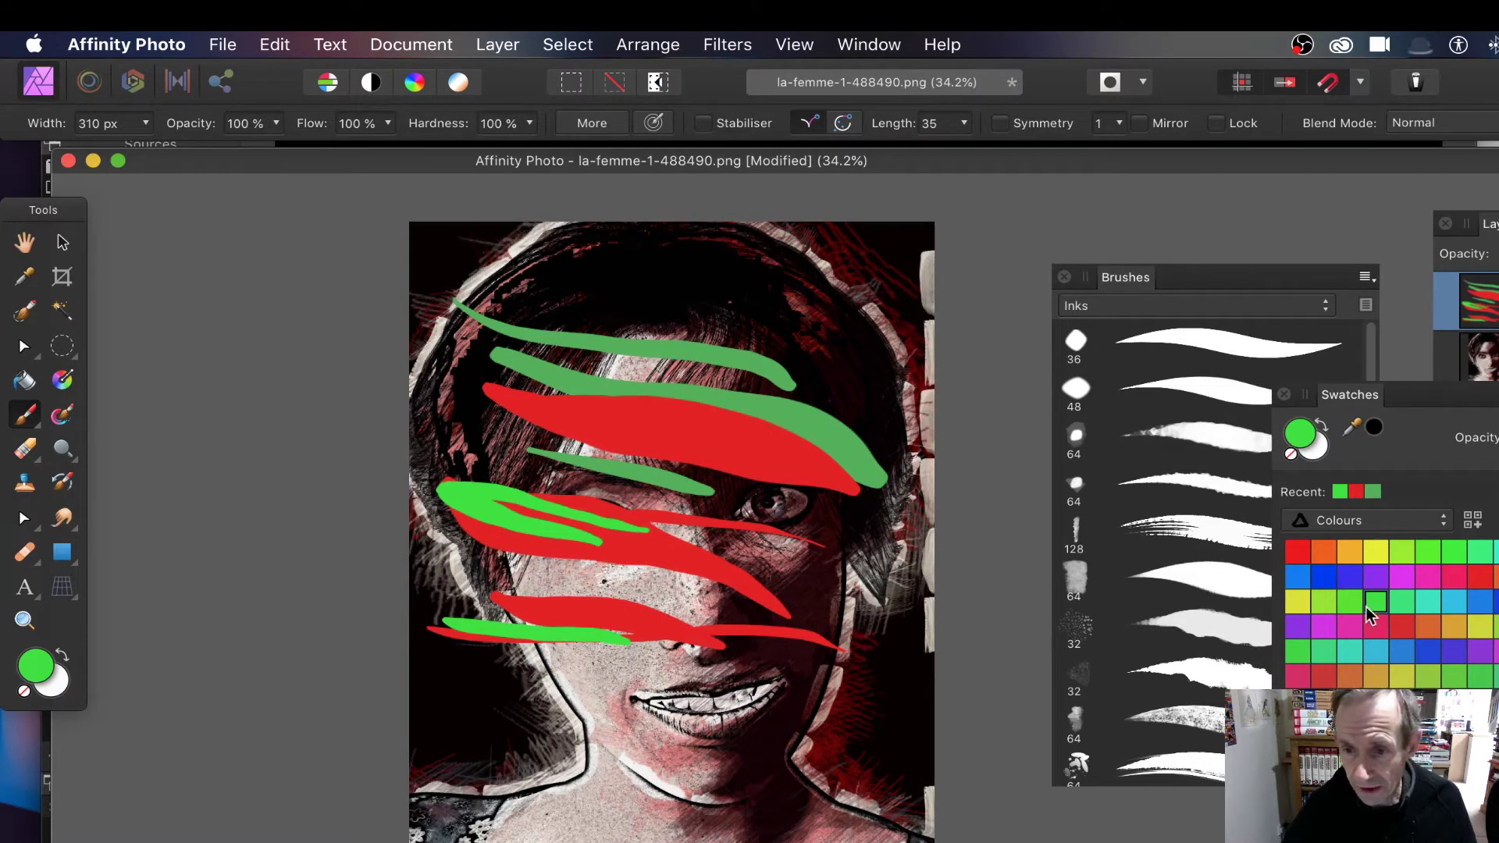
Paint green sweeps in a new shade across the lower face, nose and upper hair
click(1453, 676)
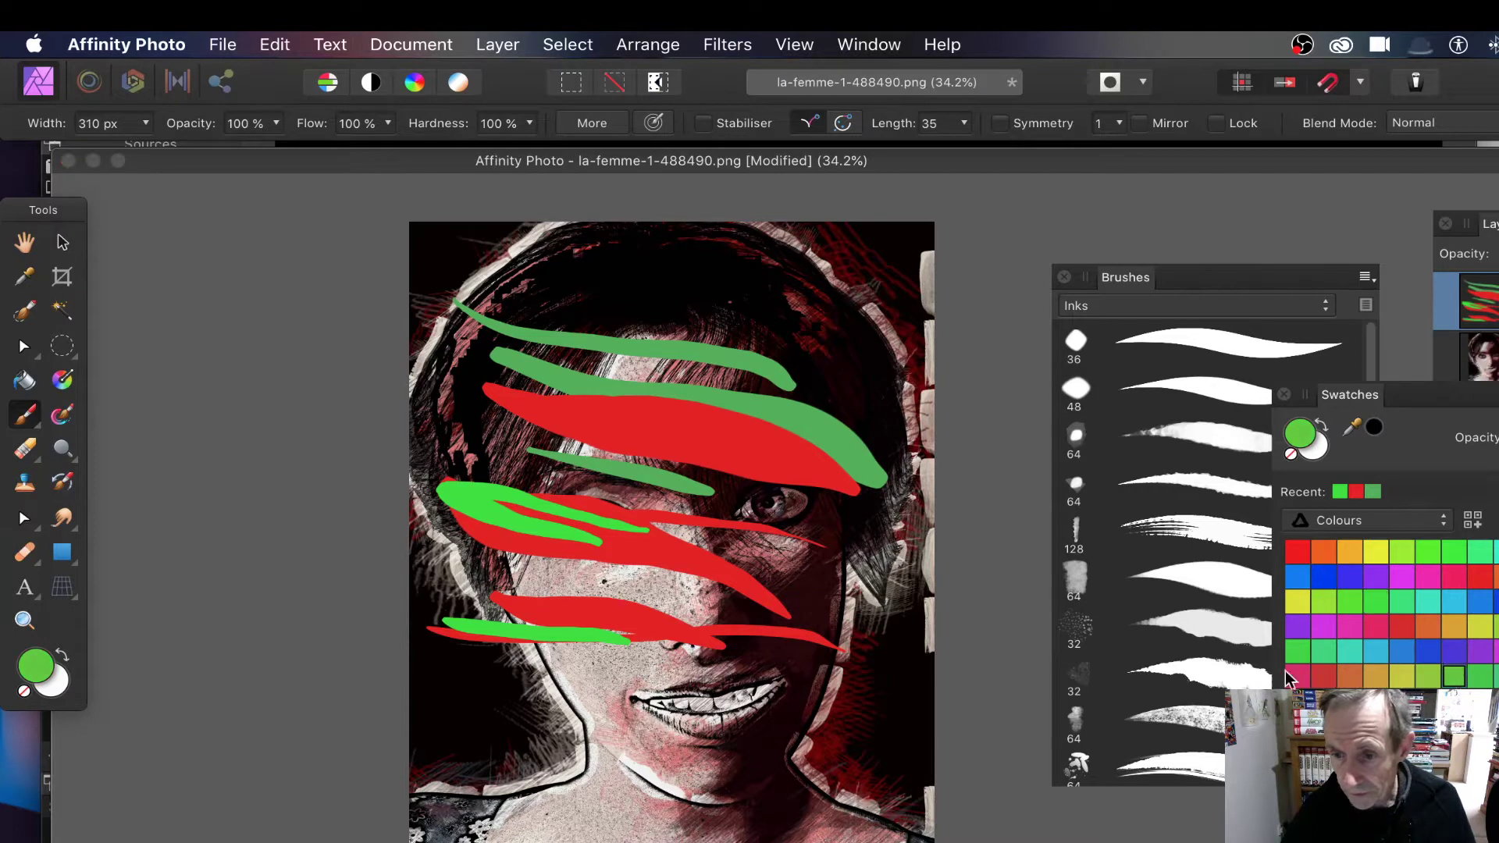
mouse_move(402, 643)
mouse_down()
mouse_move(493, 624)
mouse_move(534, 654)
mouse_move(778, 654)
mouse_move(866, 703)
mouse_up()
drag(664, 547, 804, 570)
drag(457, 693, 585, 740)
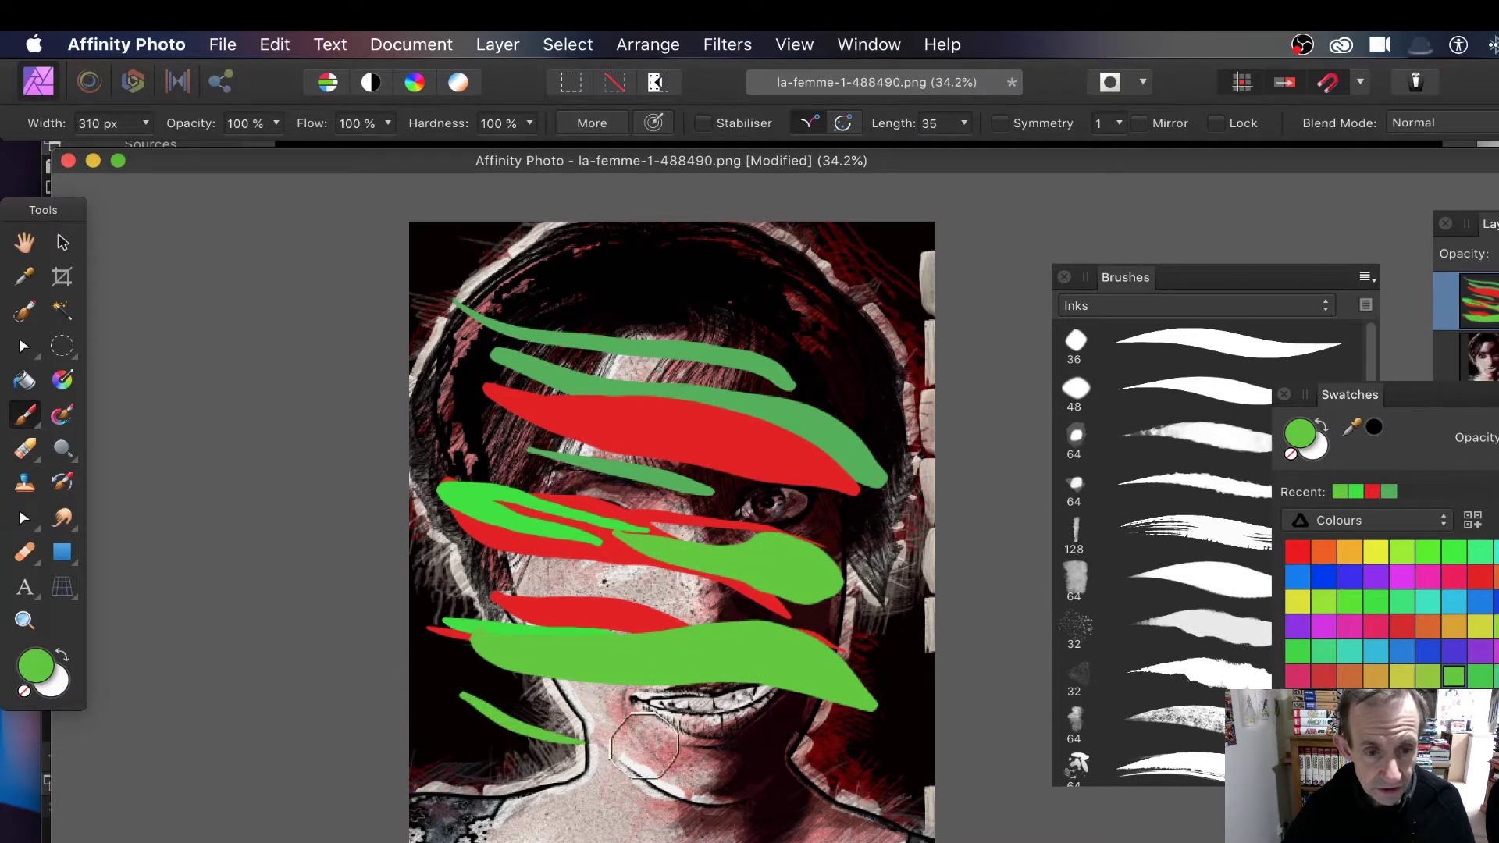
drag(539, 301, 843, 355)
Add red strokes on the top green stroke, undoing the oversized red blob
click(1297, 551)
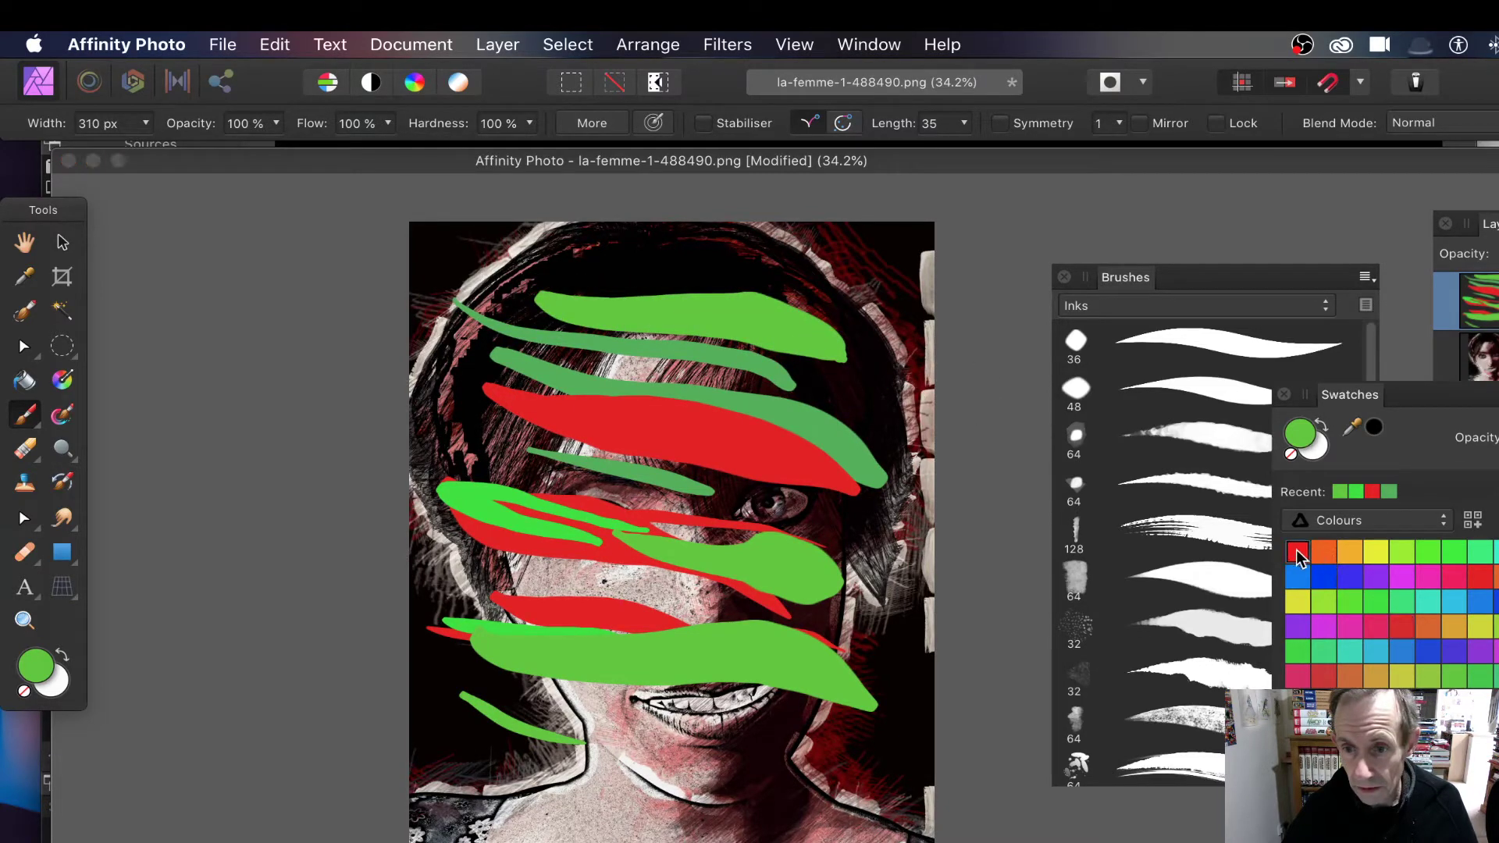
drag(619, 348, 839, 361)
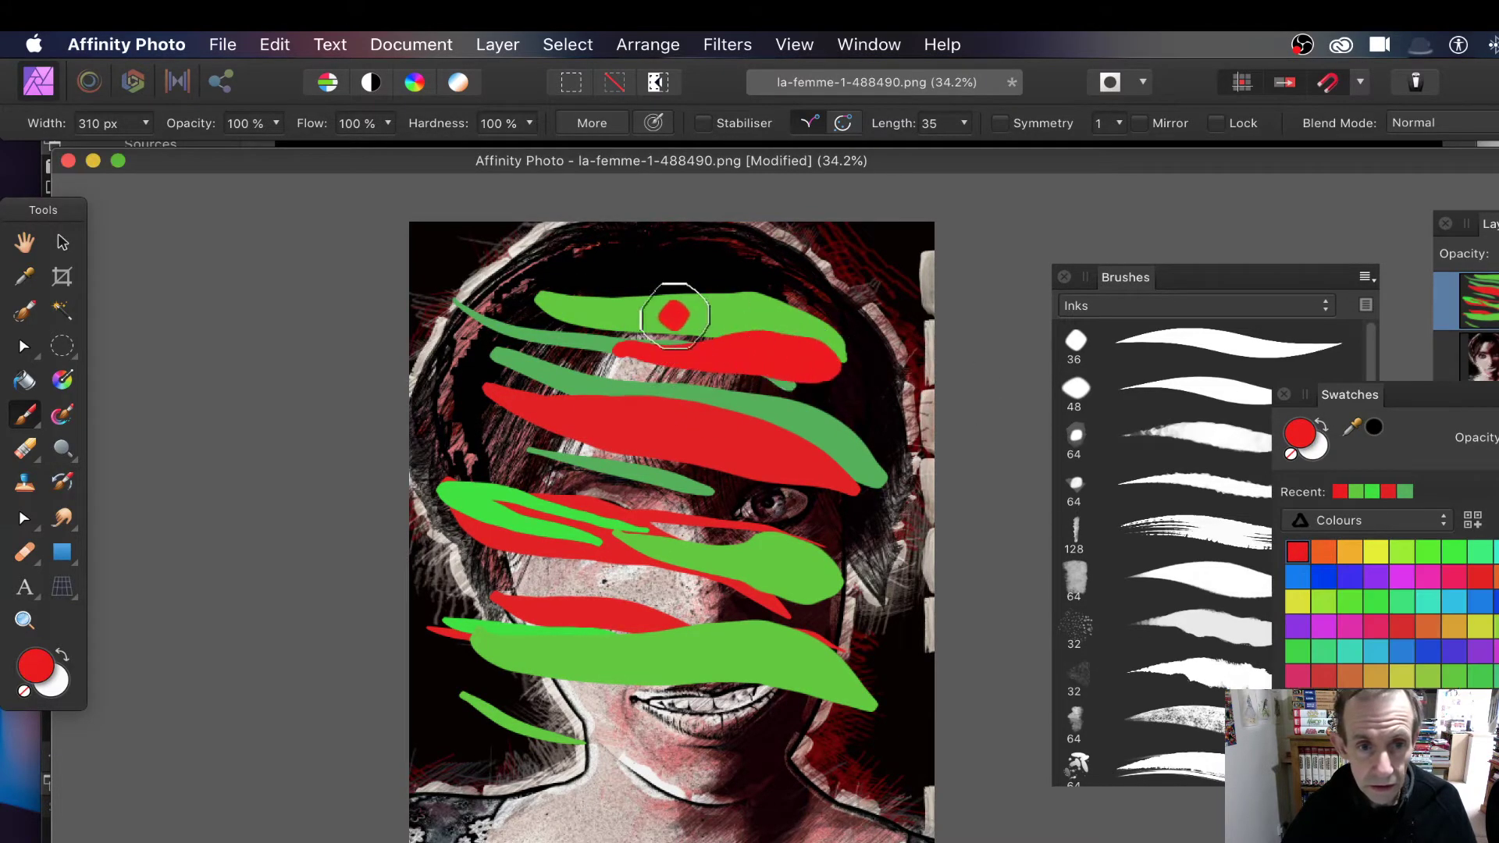
drag(669, 312, 766, 318)
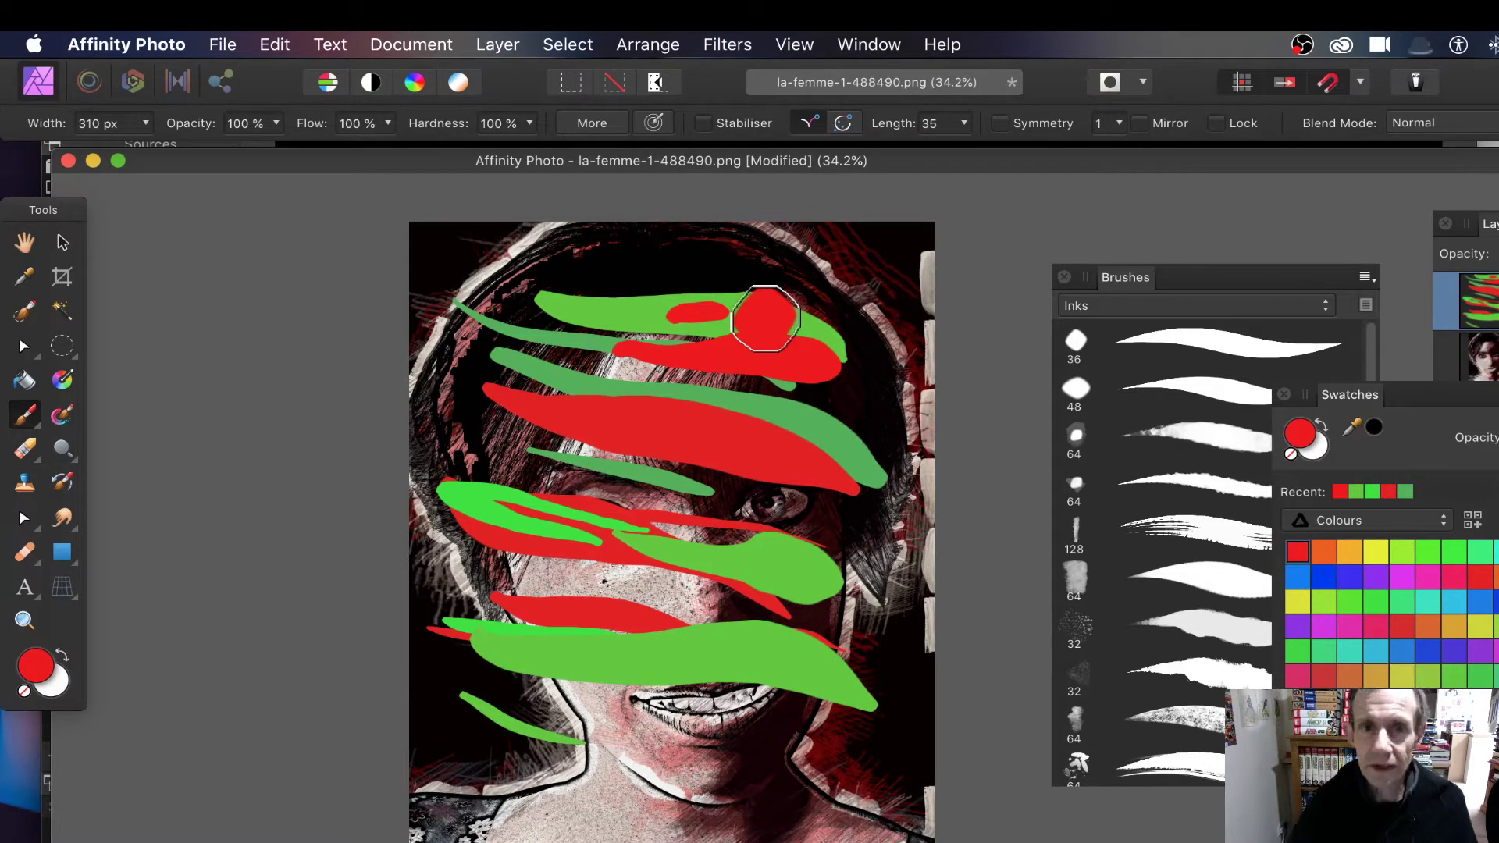
key(super+z)
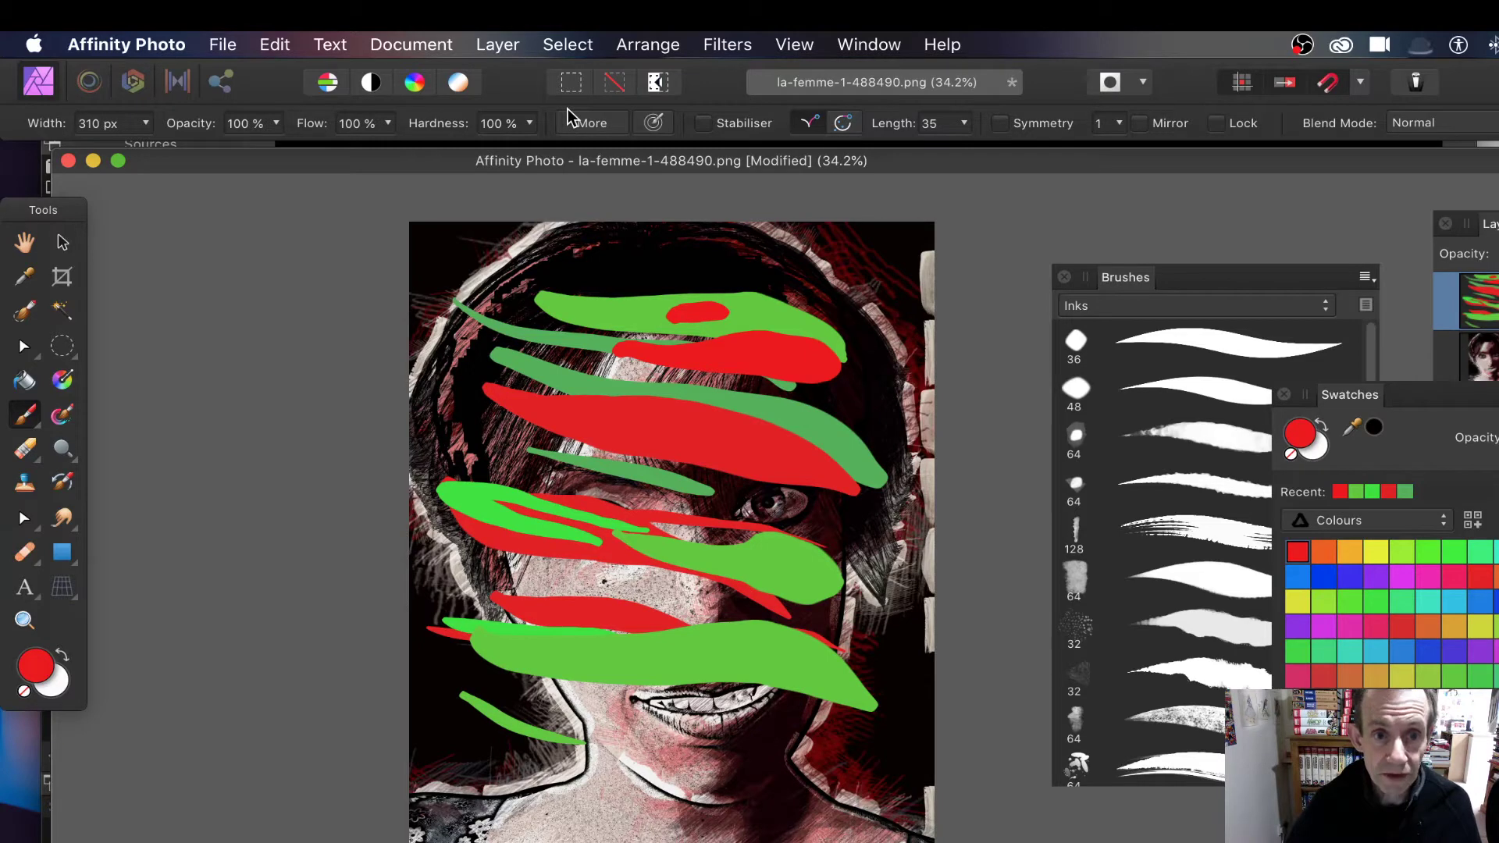
With the Move tool, open the stroke layer's effects and enable Outer Shadow
click(62, 242)
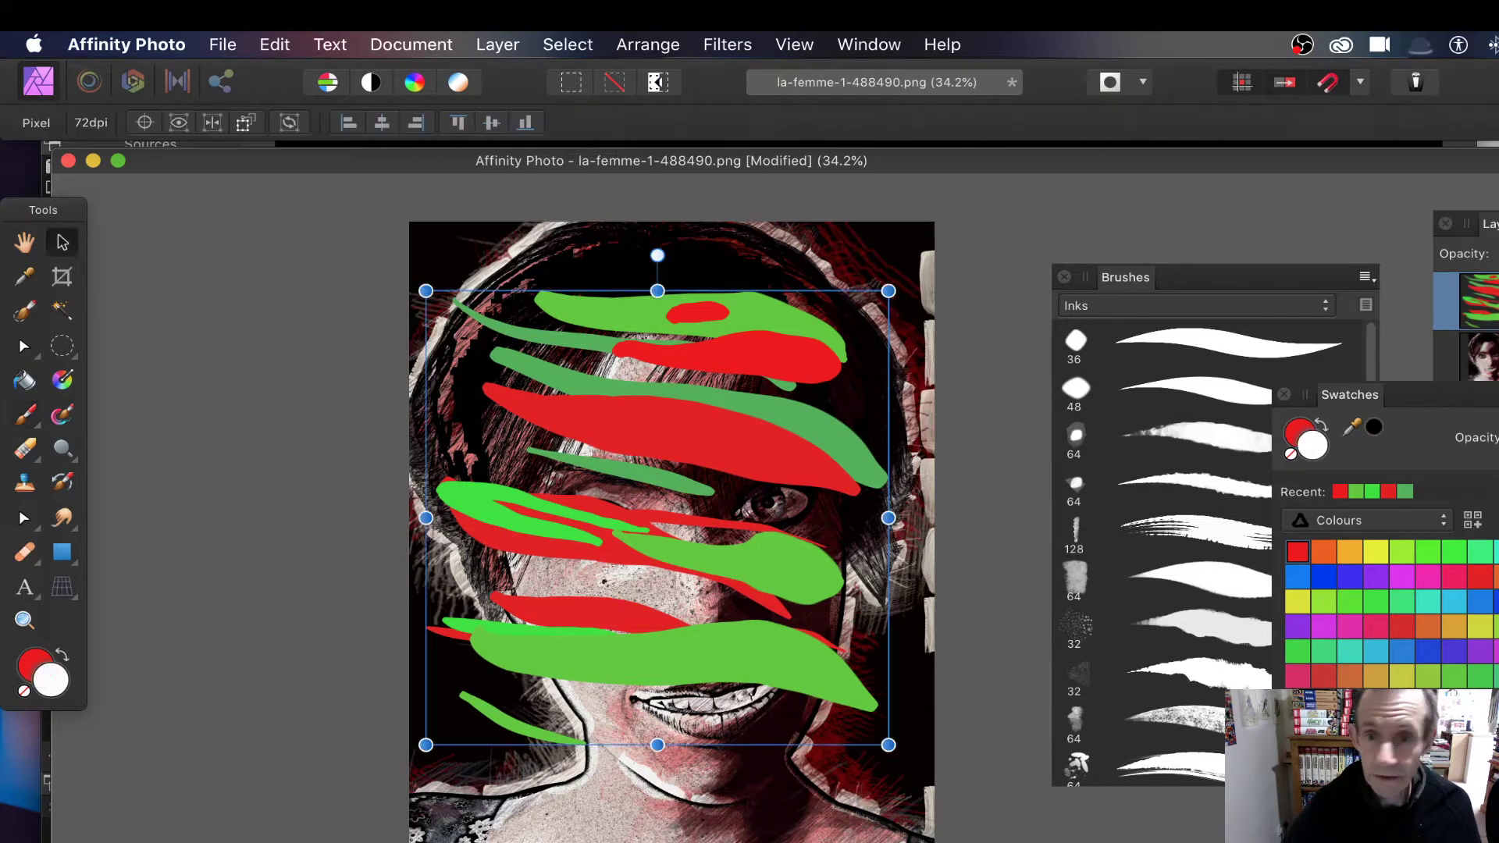
mouse_move(1486, 224)
mouse_down()
mouse_move(1084, 219)
mouse_move(1030, 203)
mouse_up()
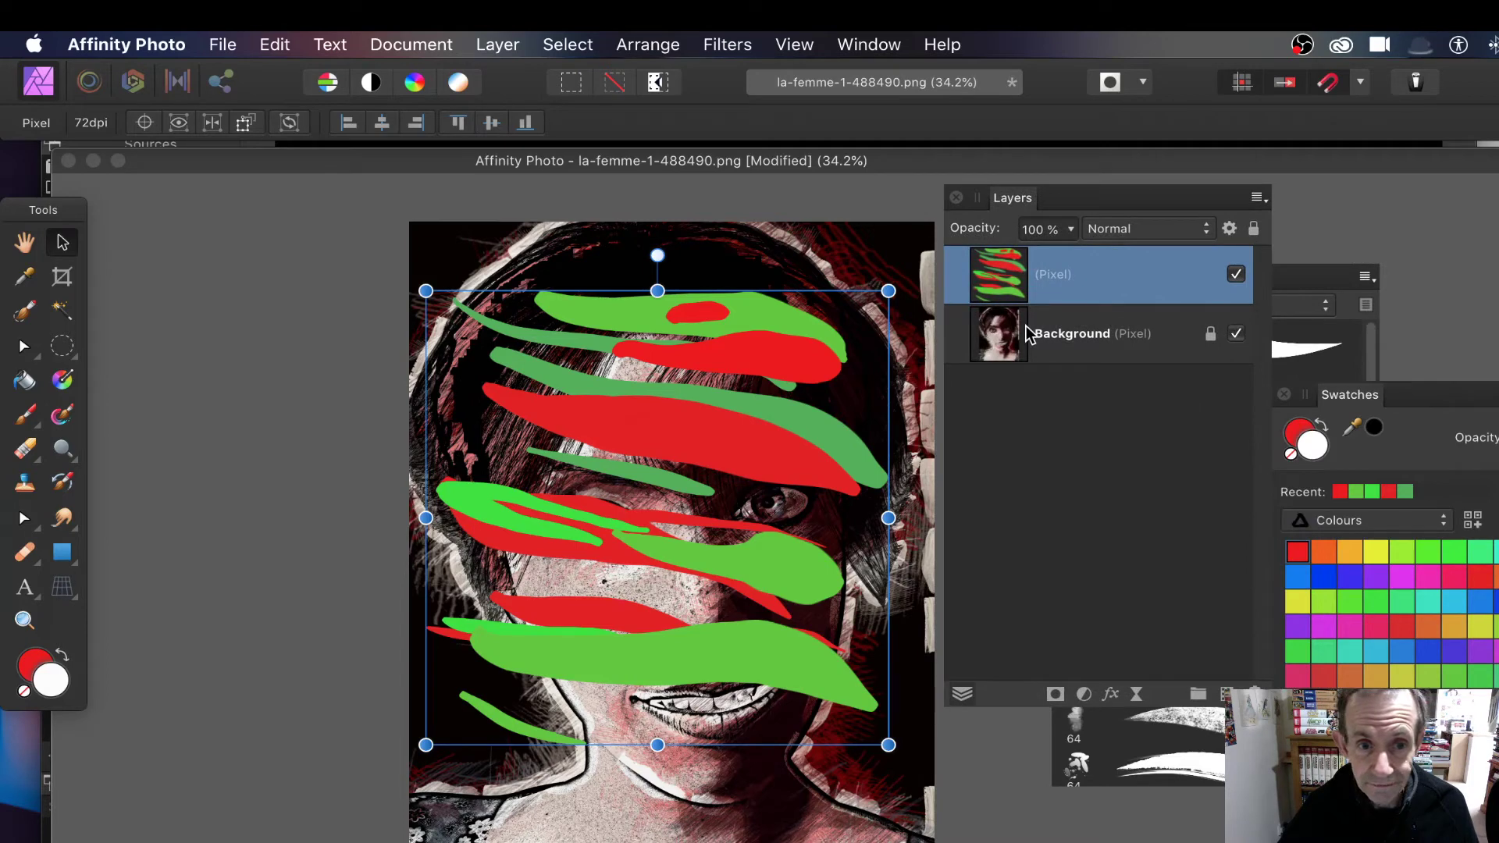
click(1110, 696)
drag(878, 162, 999, 163)
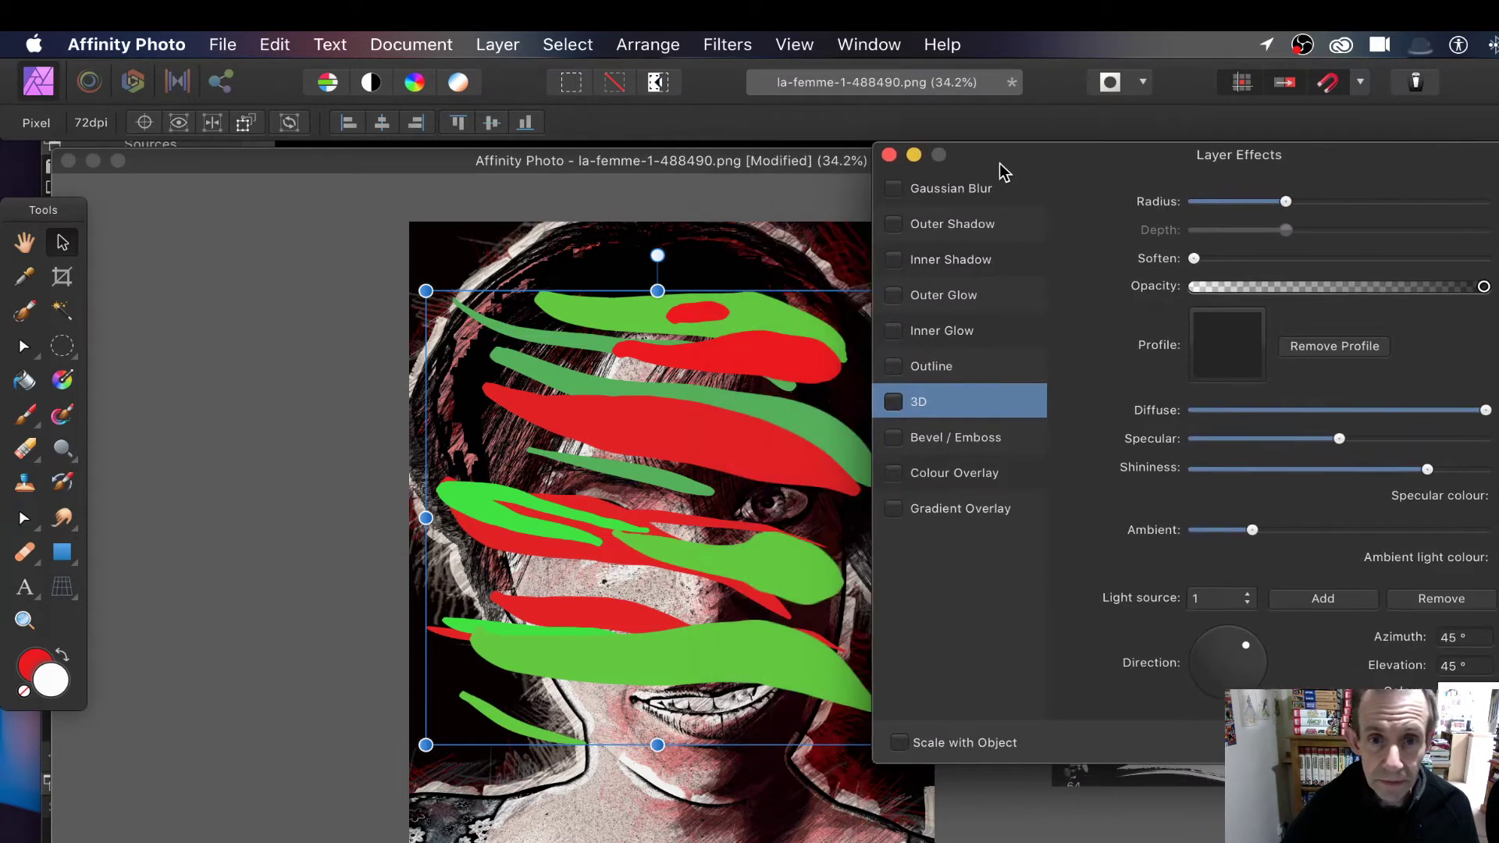
click(892, 225)
click(956, 224)
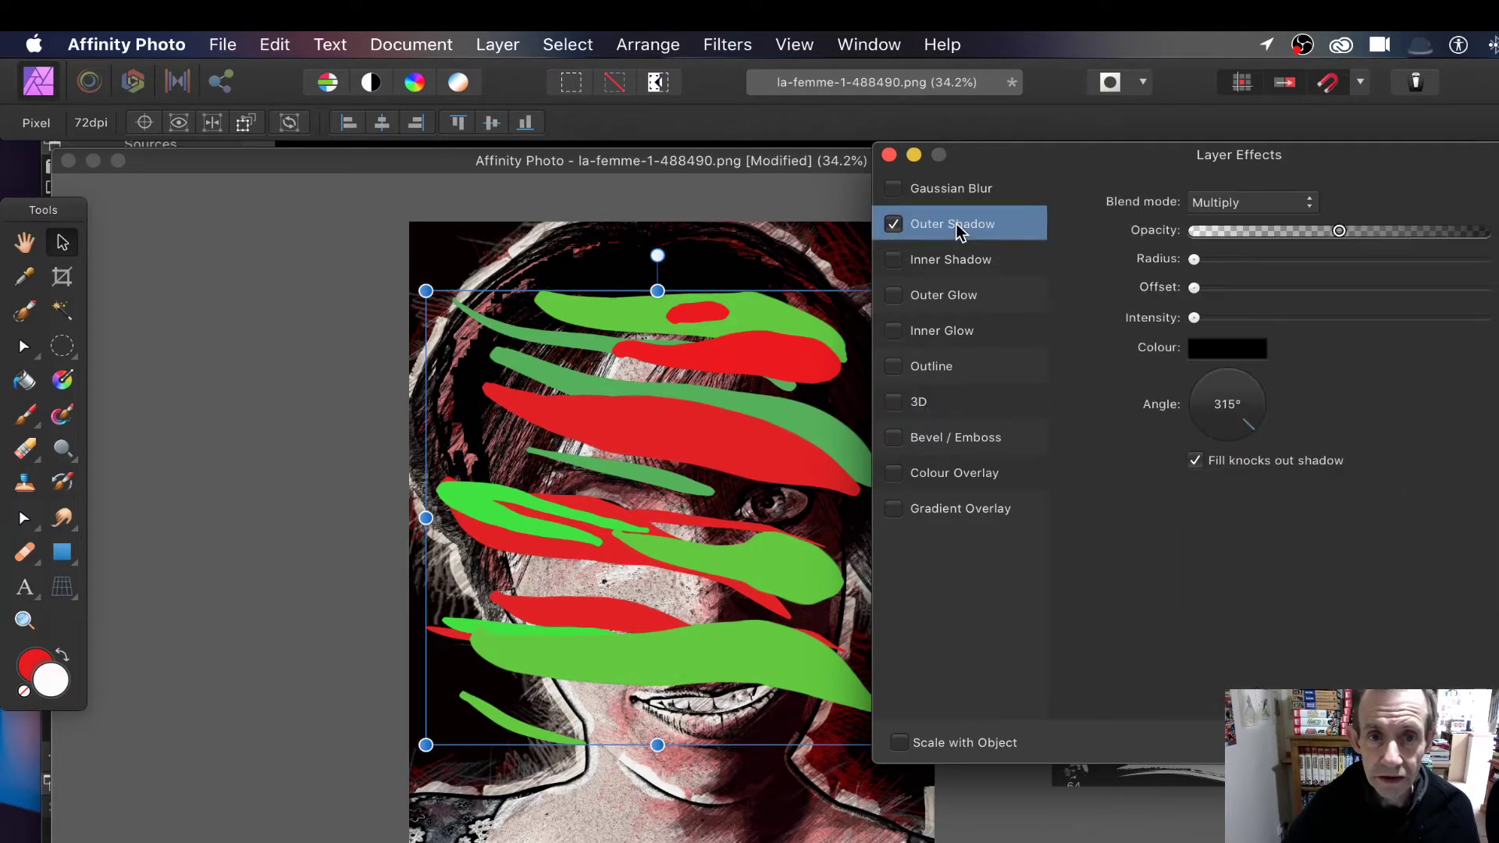
Increase the outer shadow's Radius, Offset, Opacity and Intensity for a dark soft shadow
drag(1193, 259, 1300, 261)
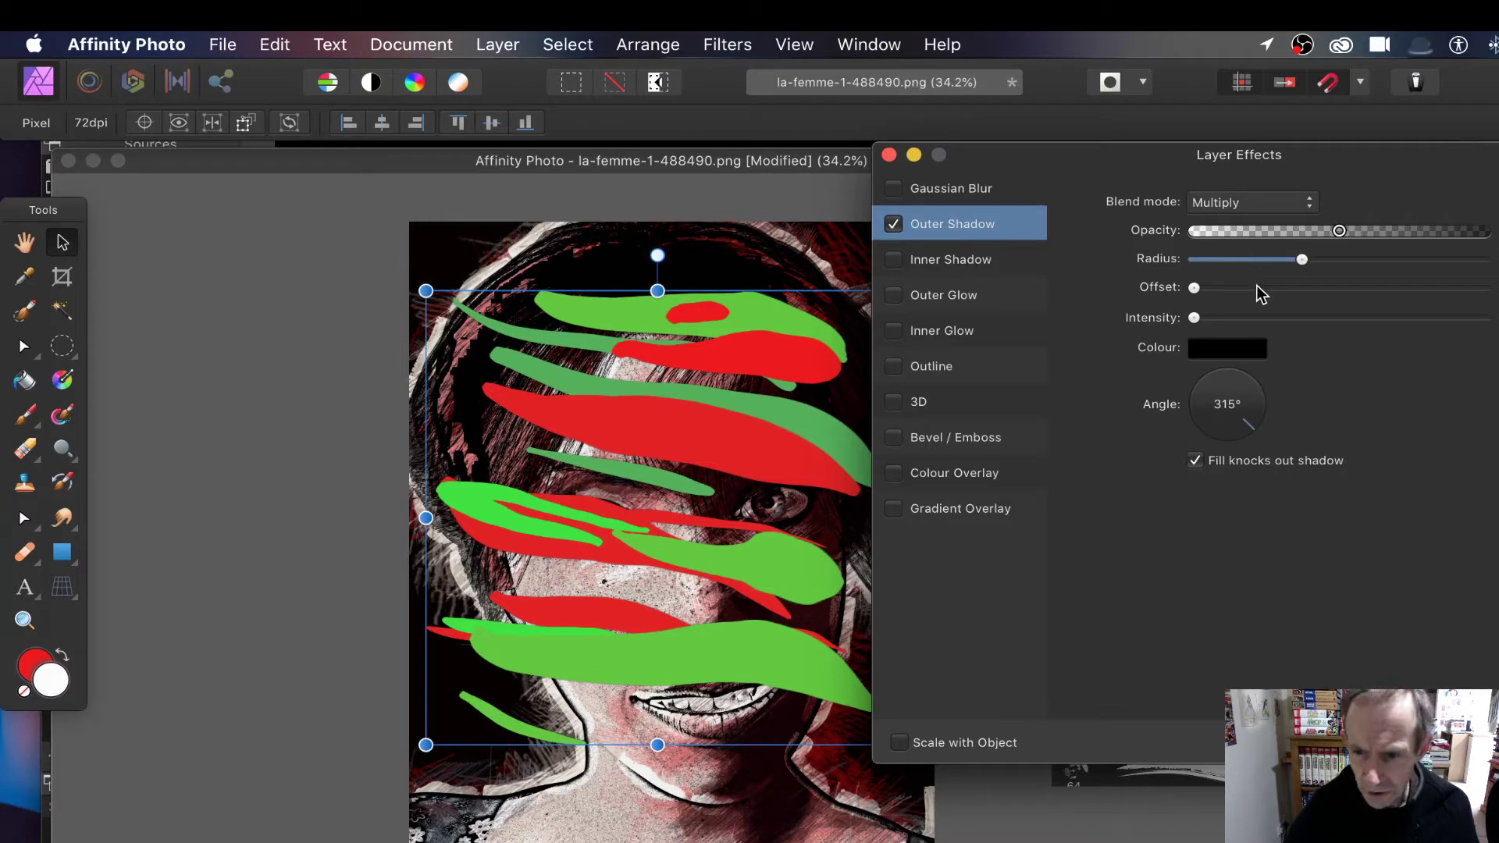
mouse_move(1244, 287)
mouse_down()
mouse_move(1348, 288)
mouse_move(1348, 319)
mouse_move(1393, 318)
mouse_move(1376, 287)
mouse_up()
drag(1301, 259, 1403, 231)
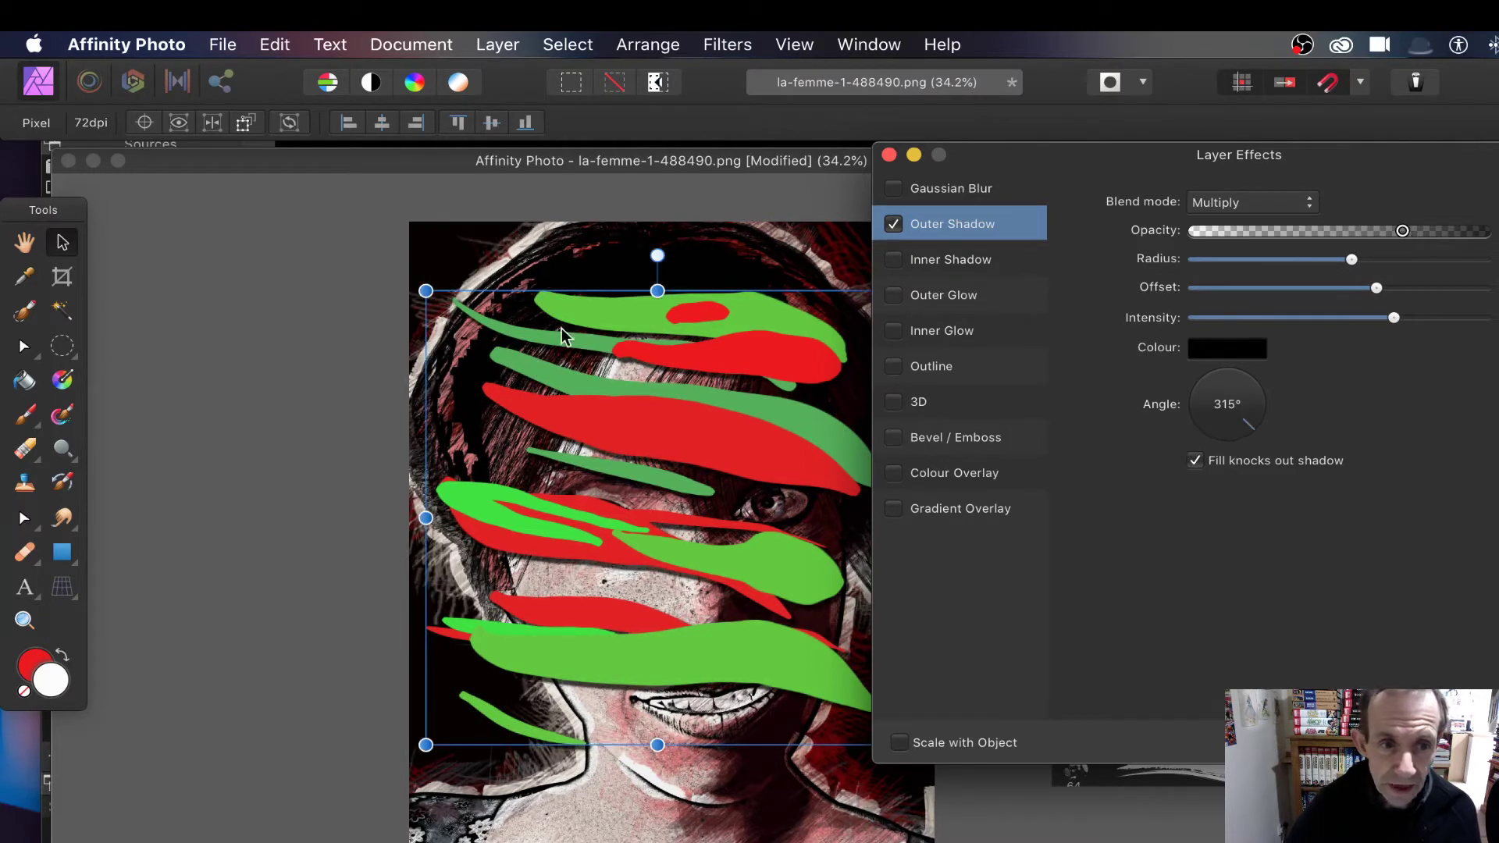
click(1412, 288)
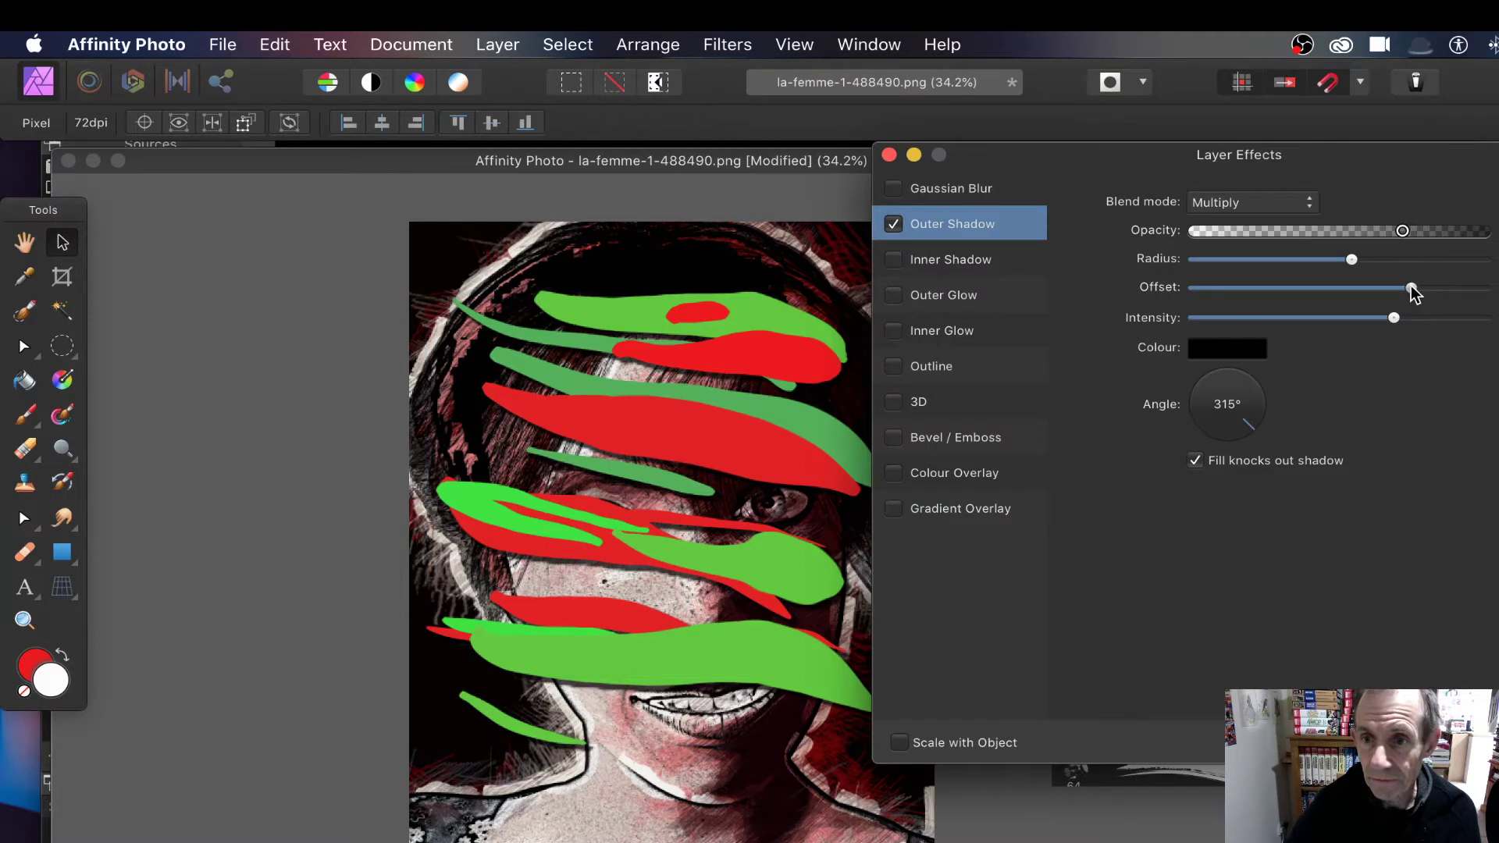
click(1419, 259)
click(1444, 318)
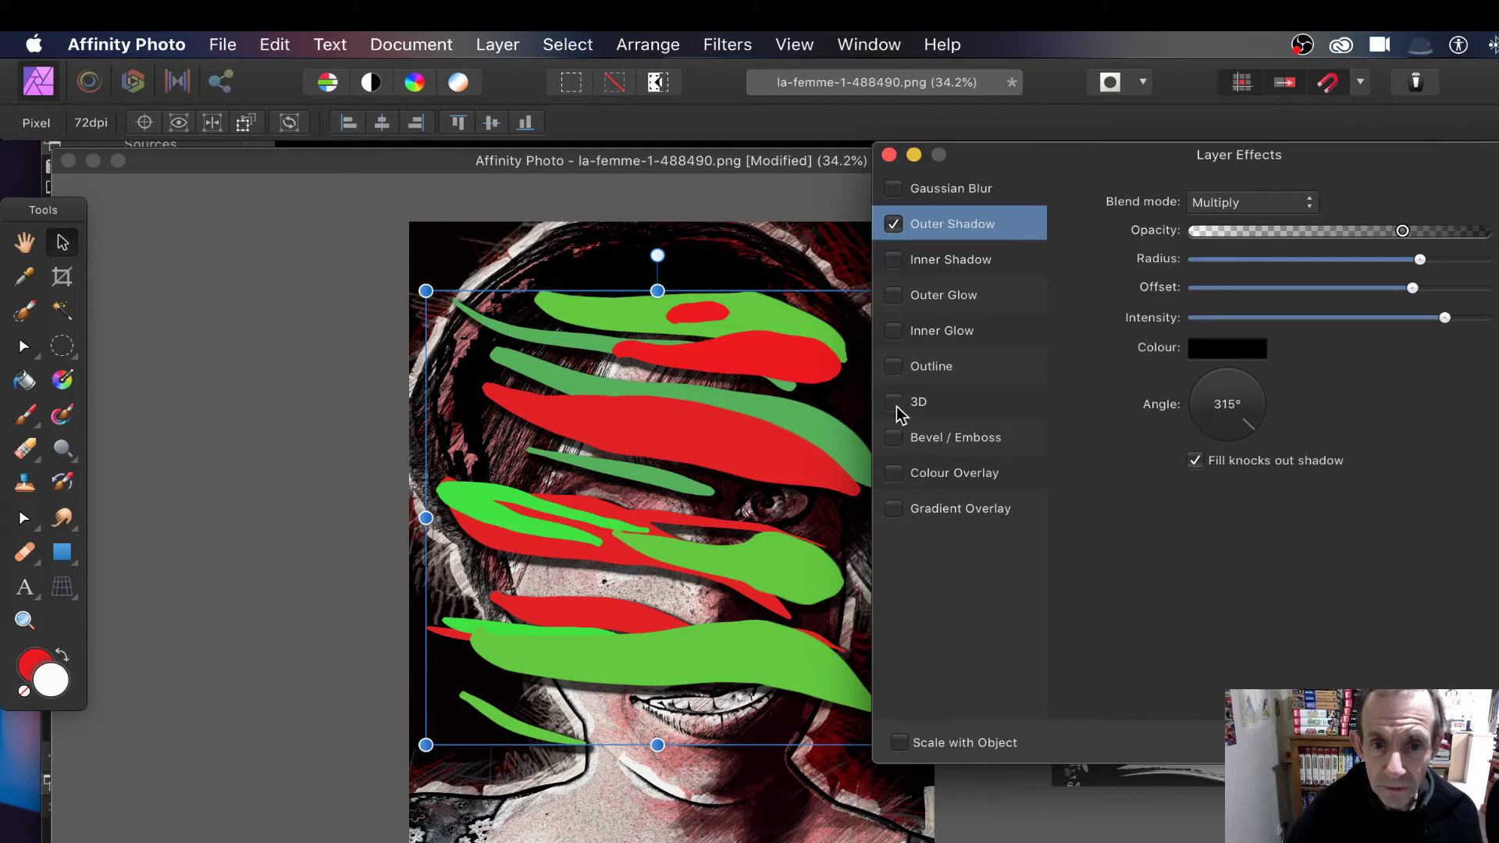
Enable 3D and Bevel / Emboss, enlarge bevel radius, light at 140.5° azimuth, 53.3° elevation
click(893, 436)
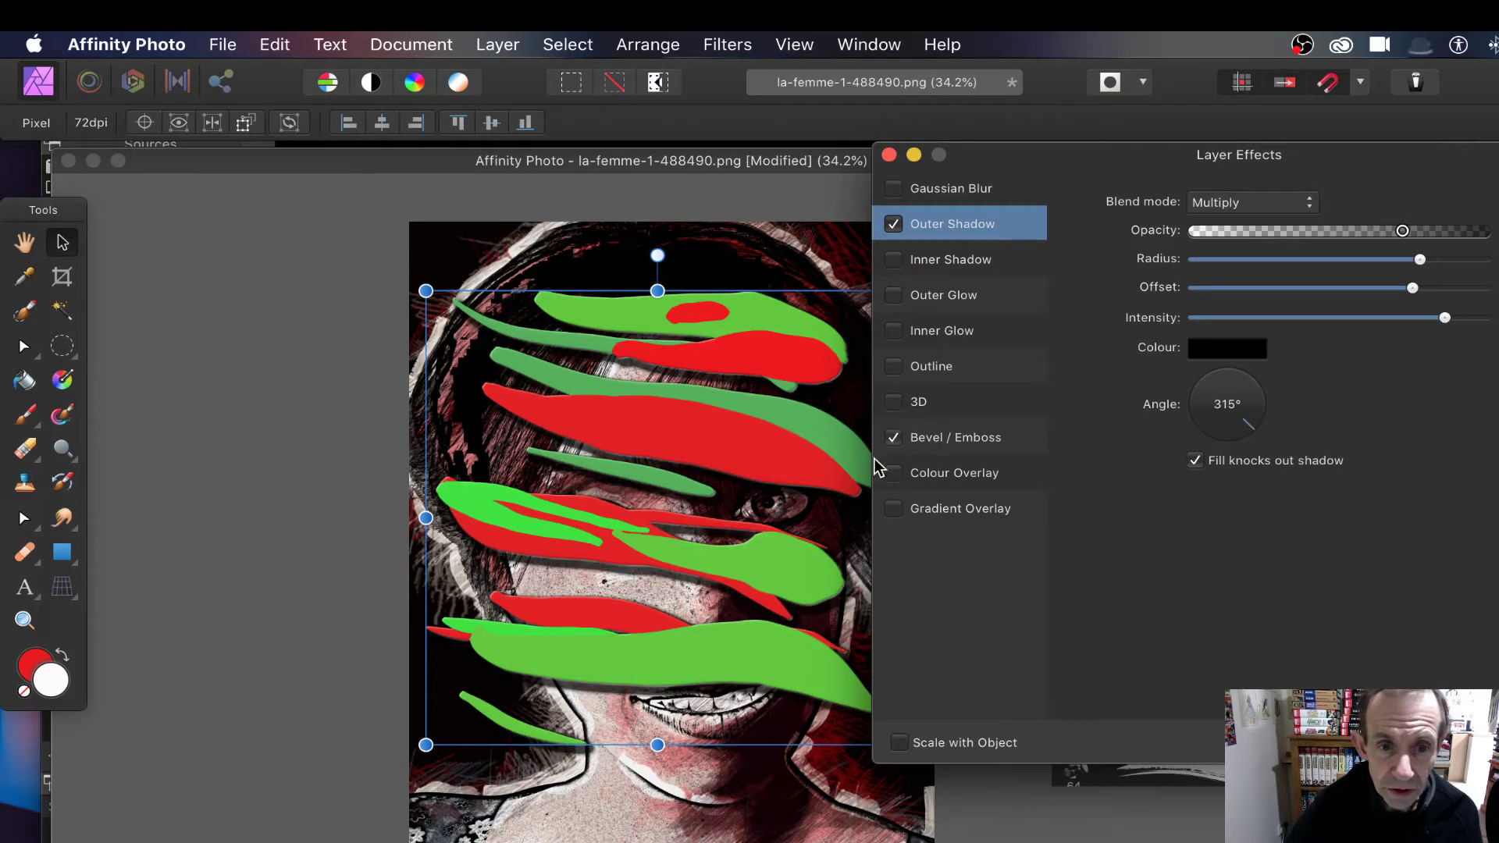
click(894, 436)
click(893, 401)
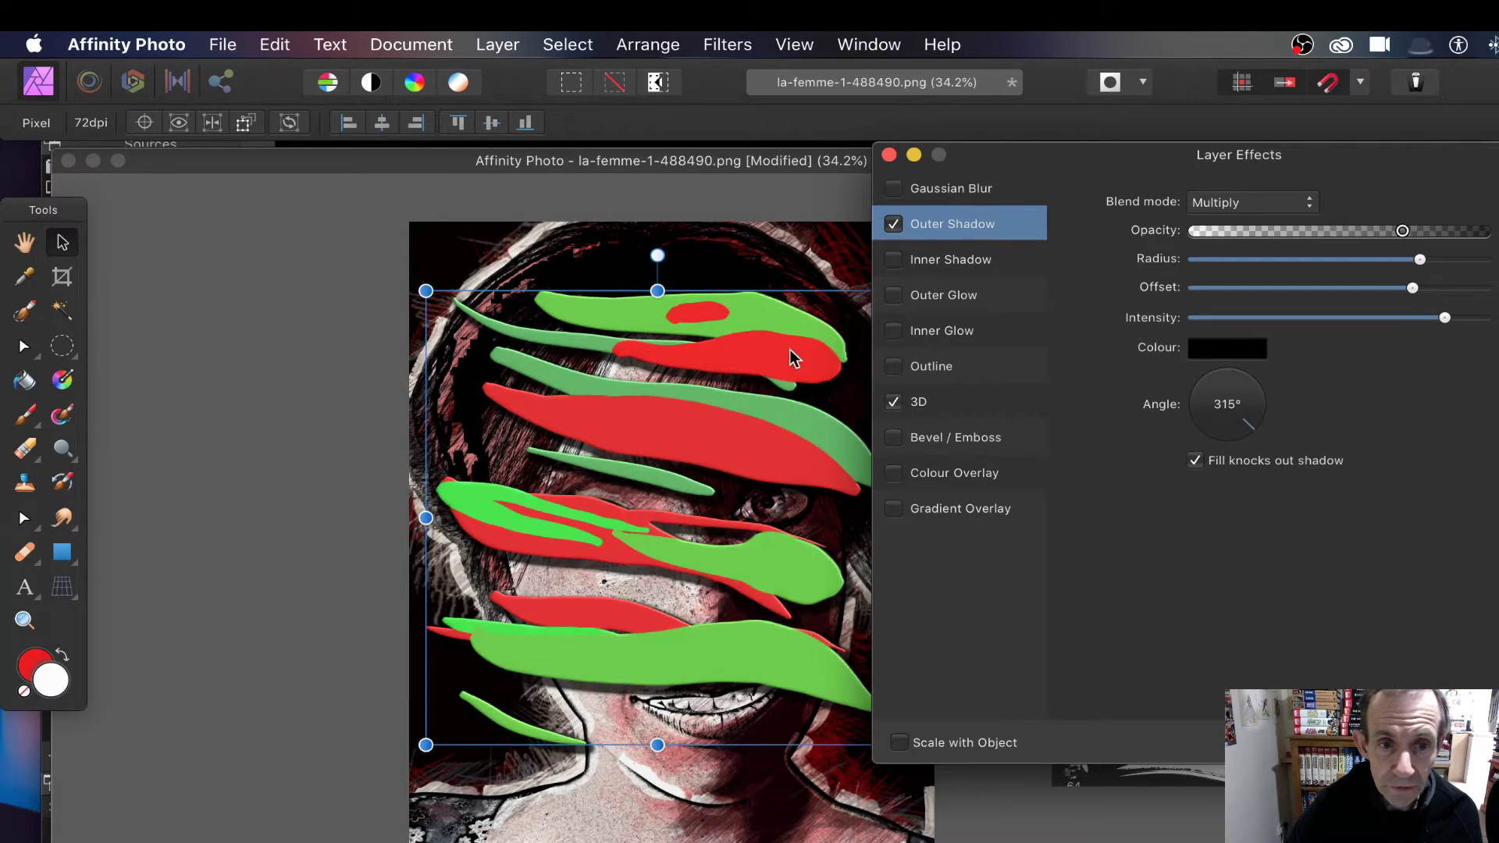
click(963, 435)
drag(1290, 232, 1341, 236)
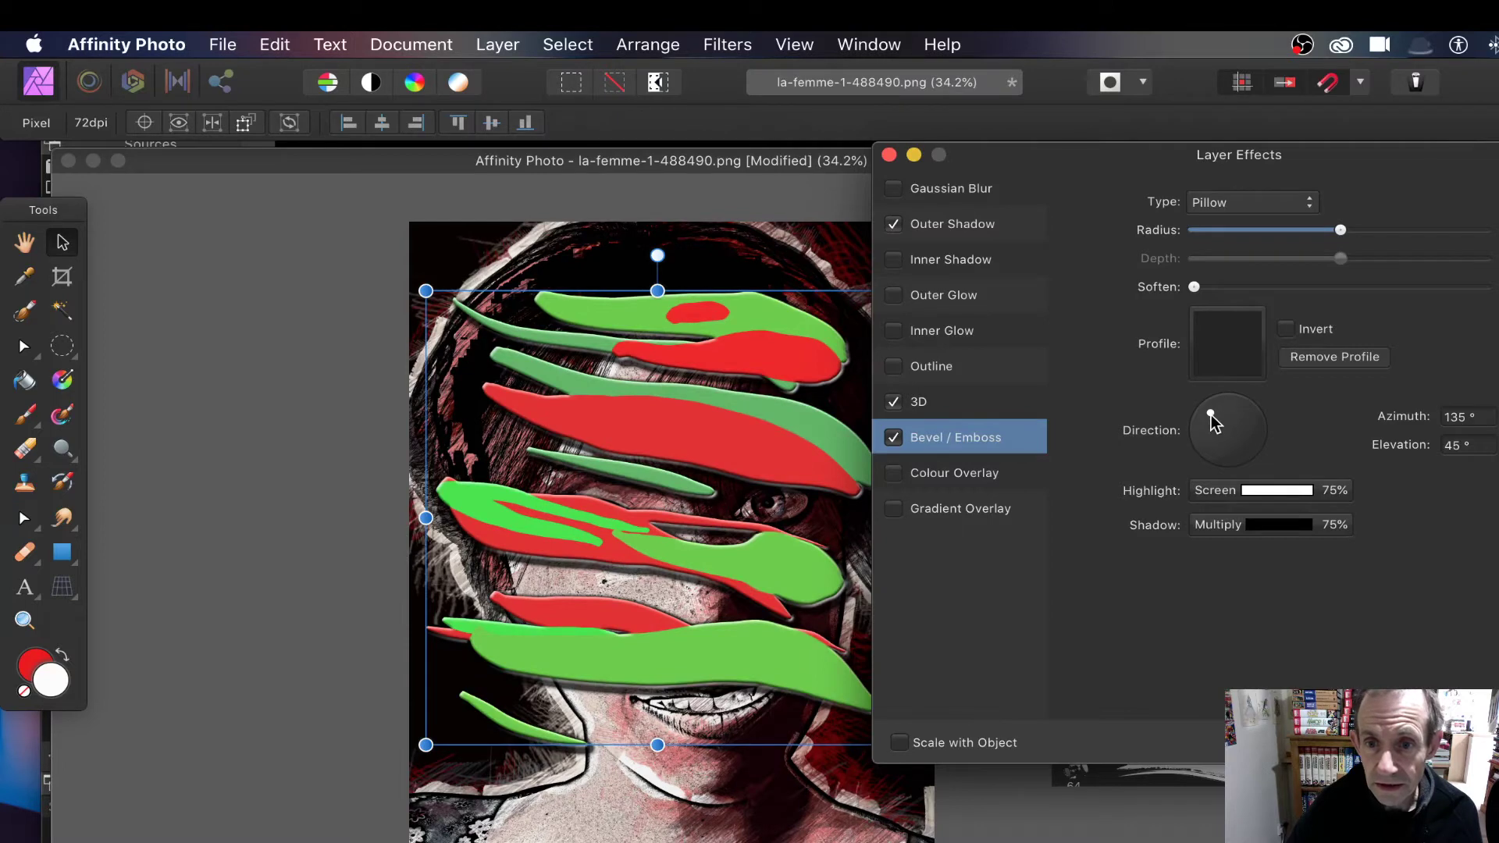
mouse_move(1211, 415)
mouse_down()
mouse_move(1211, 436)
mouse_move(1211, 416)
mouse_up()
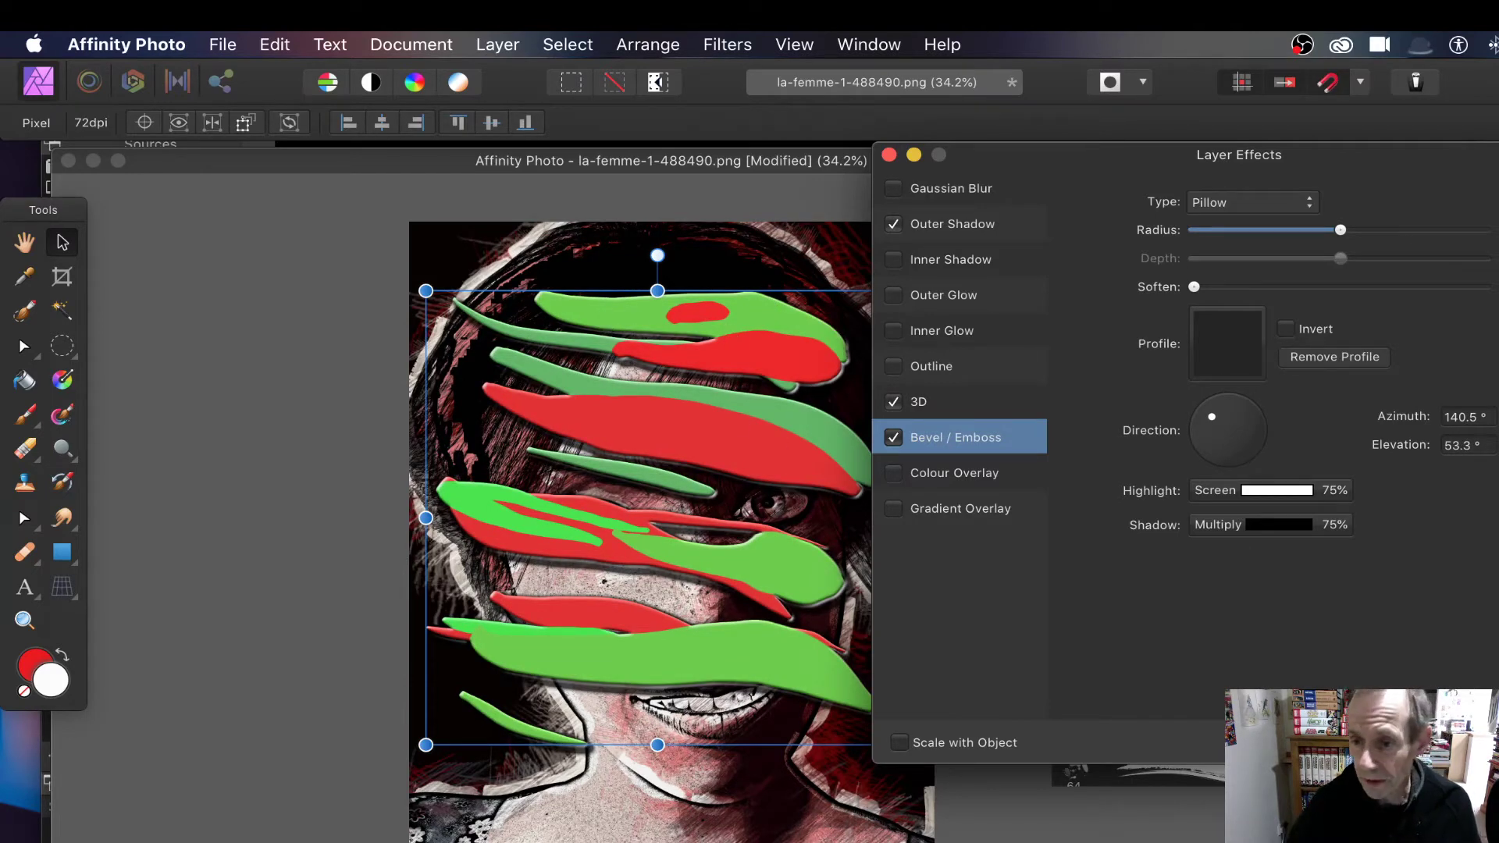
Close Layer Effects and rasterise the stroke layer with Preserve layer FX kept on
key(Return)
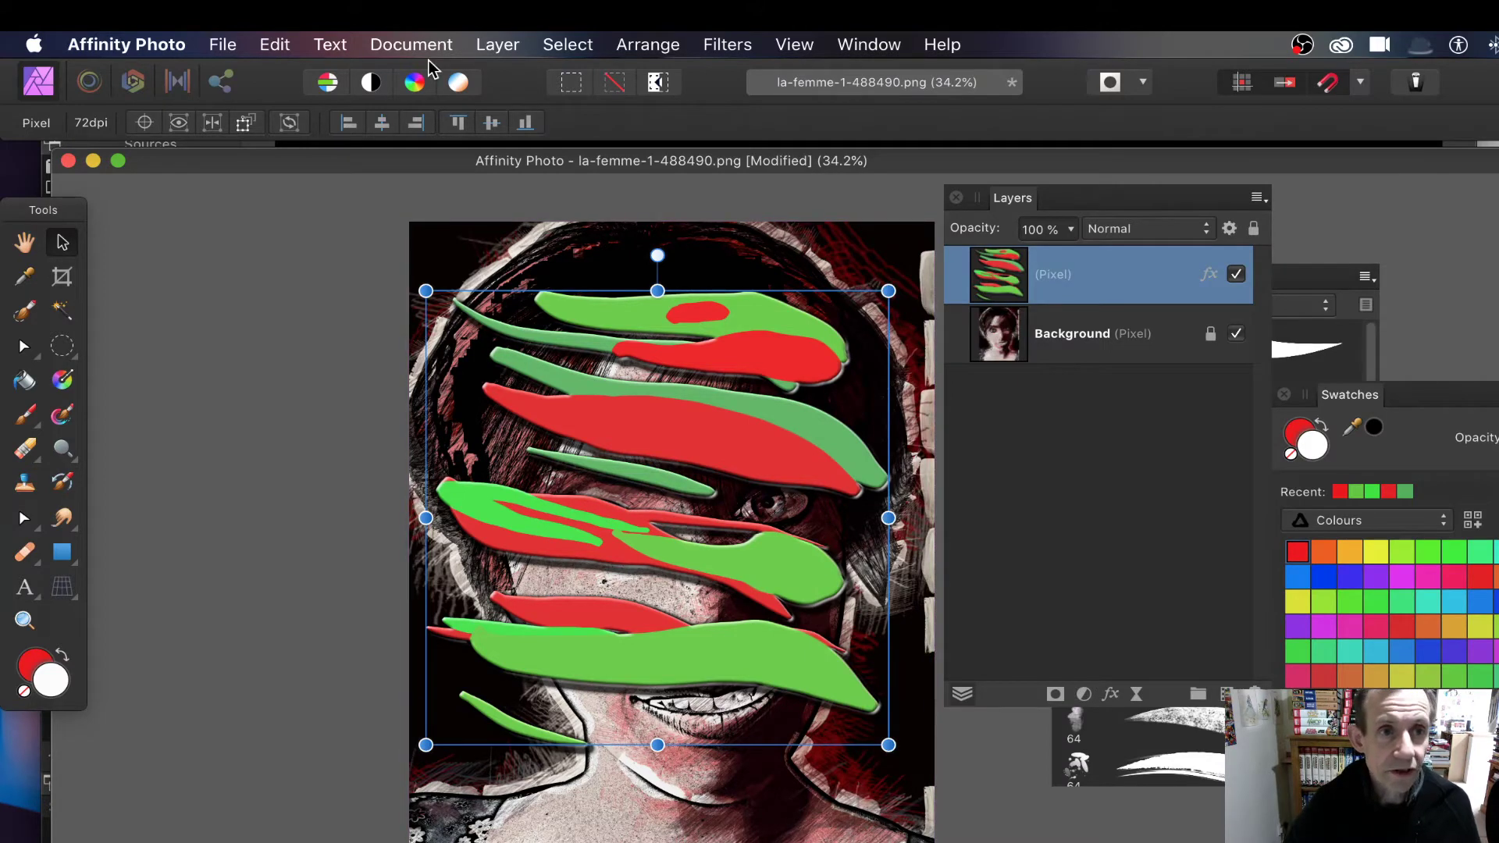
click(493, 45)
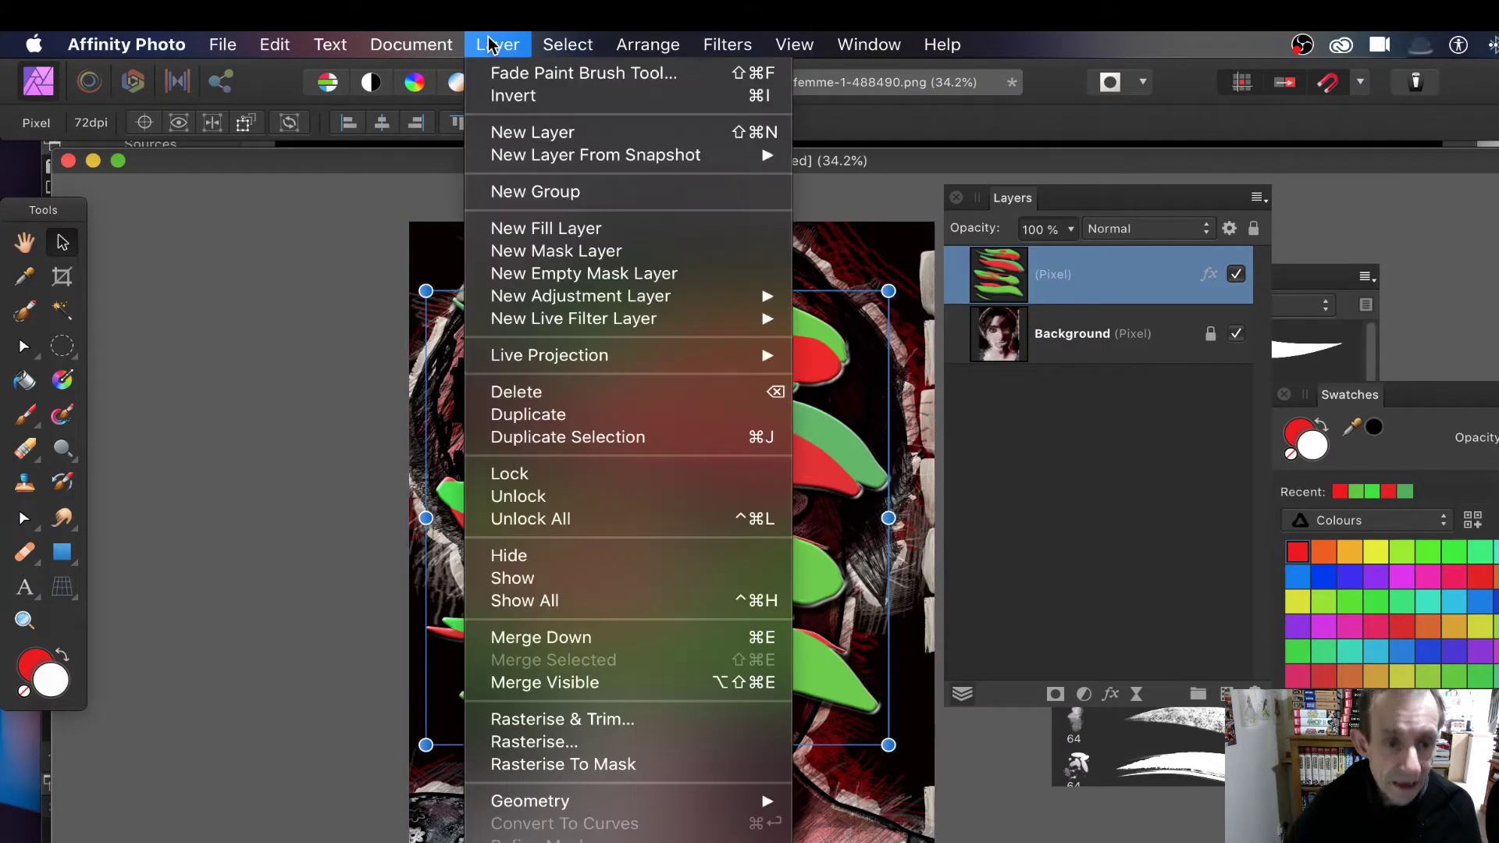
click(551, 743)
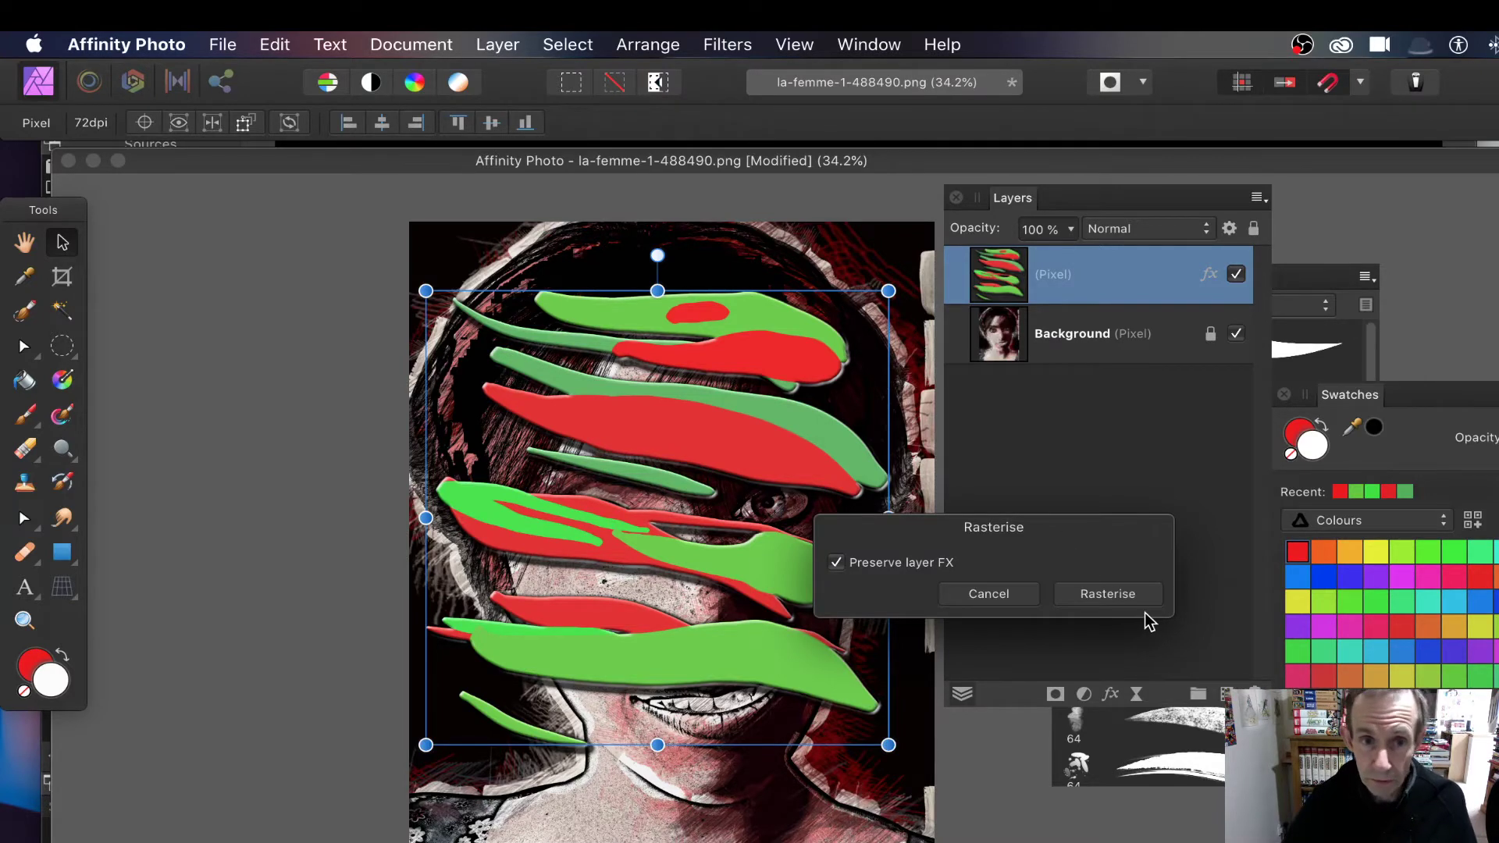
click(1108, 594)
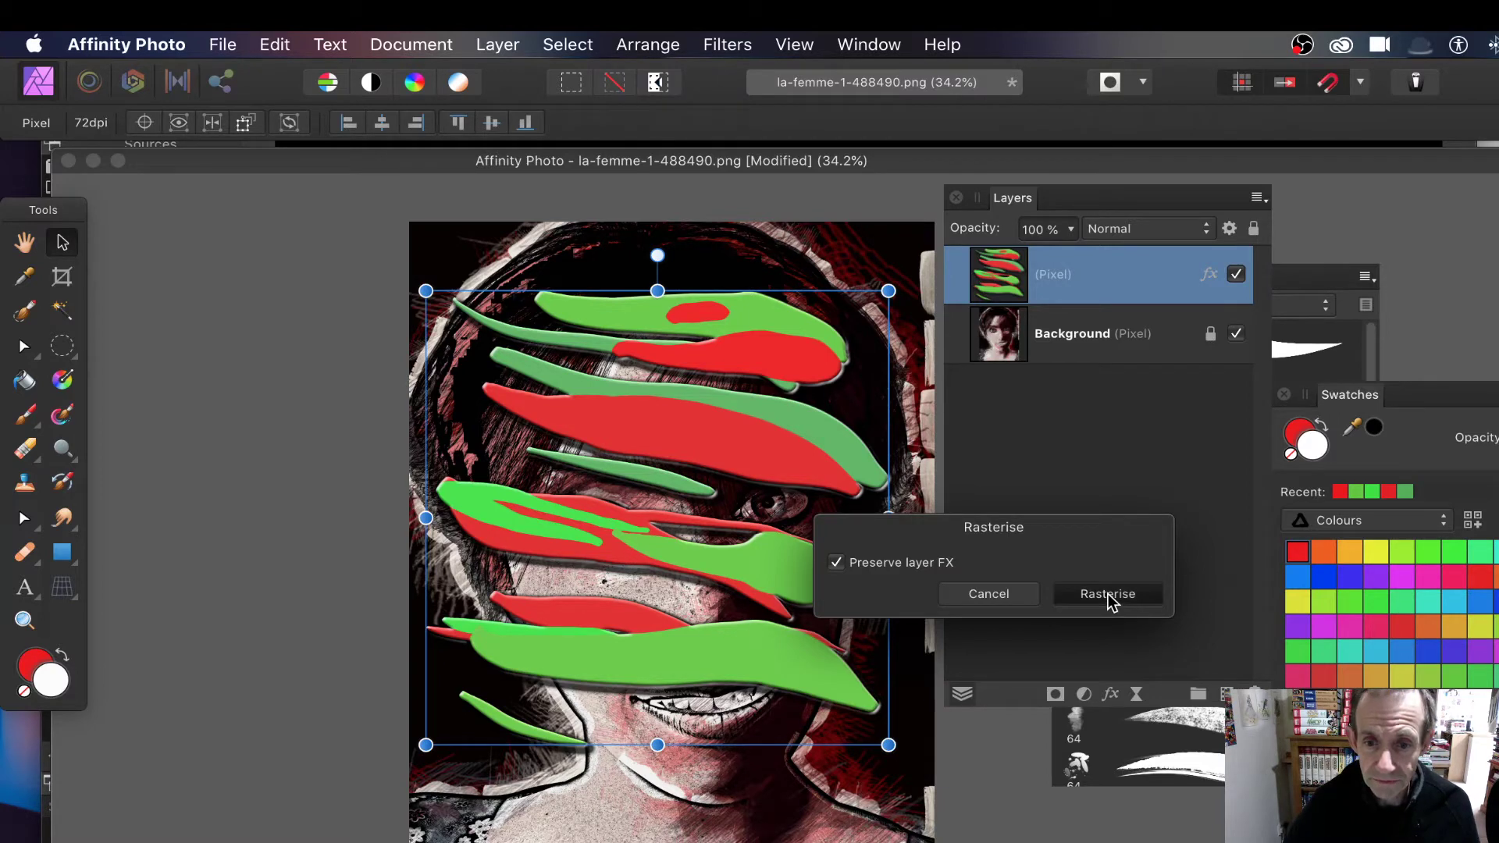
click(1107, 593)
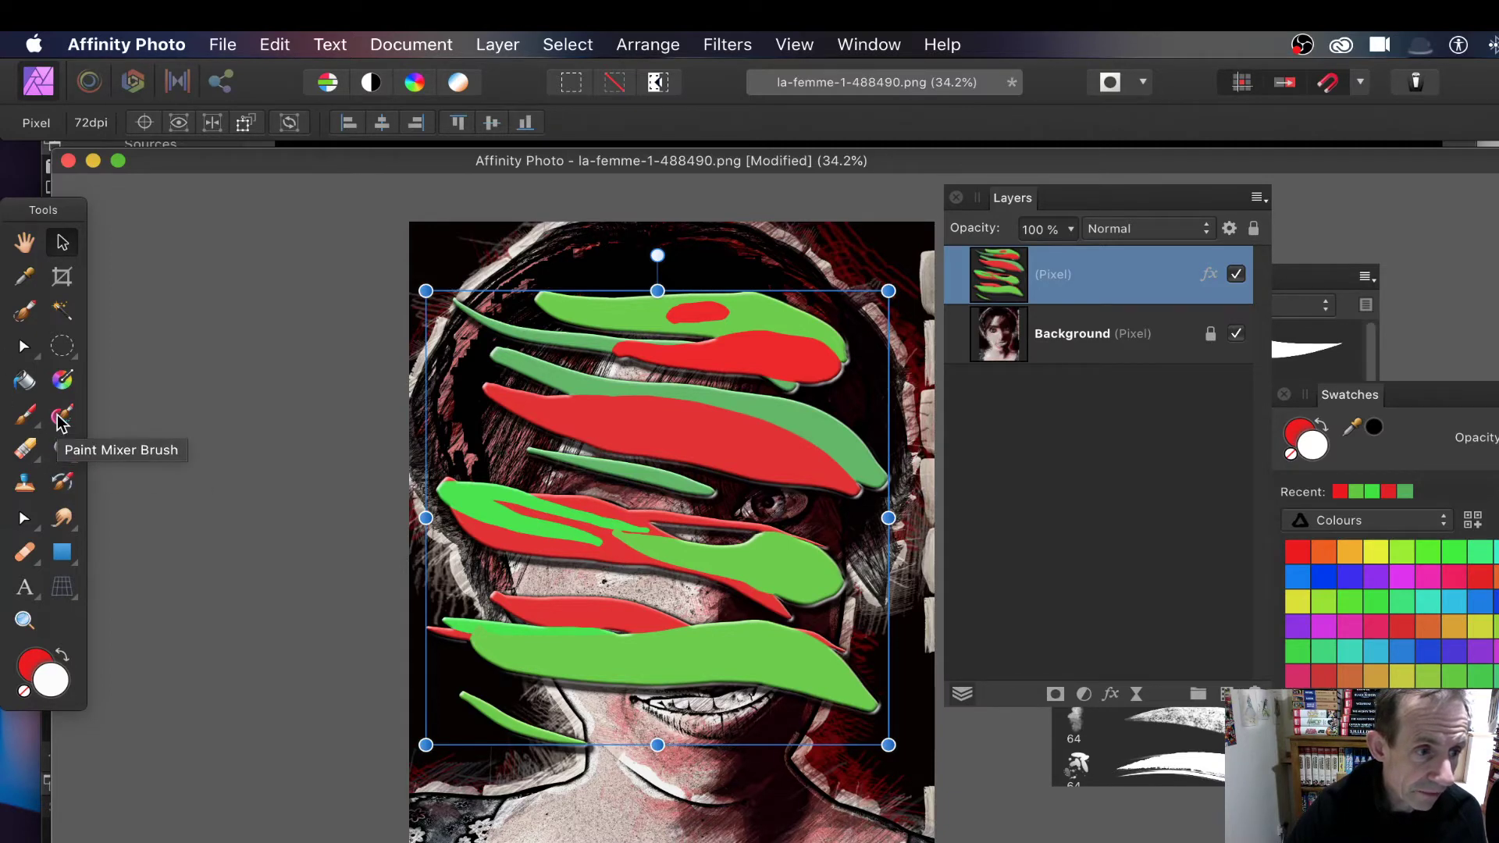
Select the Smudge Brush at 440 px width and smear the top green stroke's left end
click(69, 528)
click(145, 615)
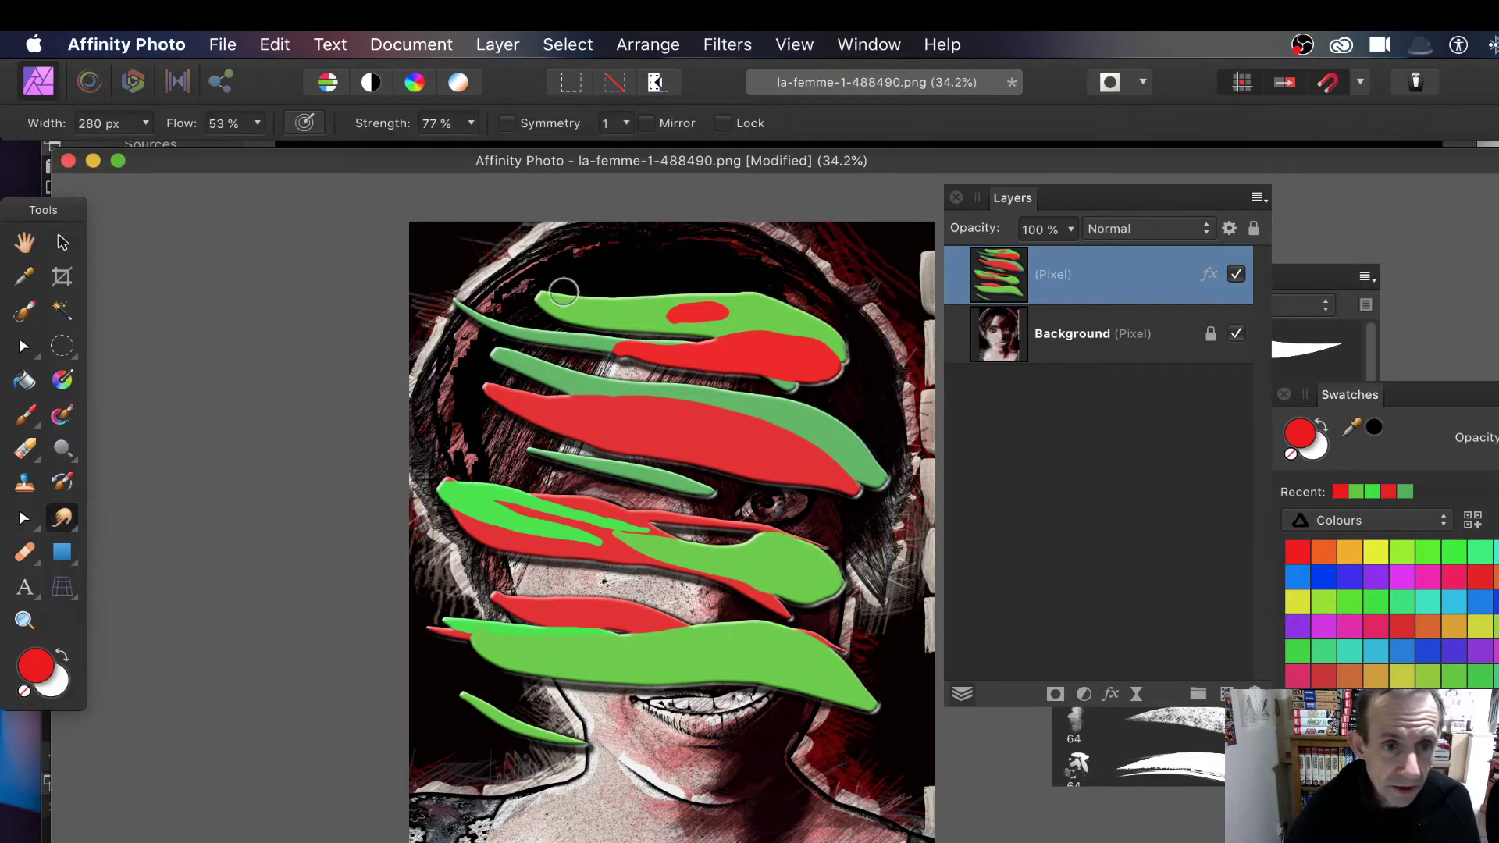
drag(546, 301, 458, 257)
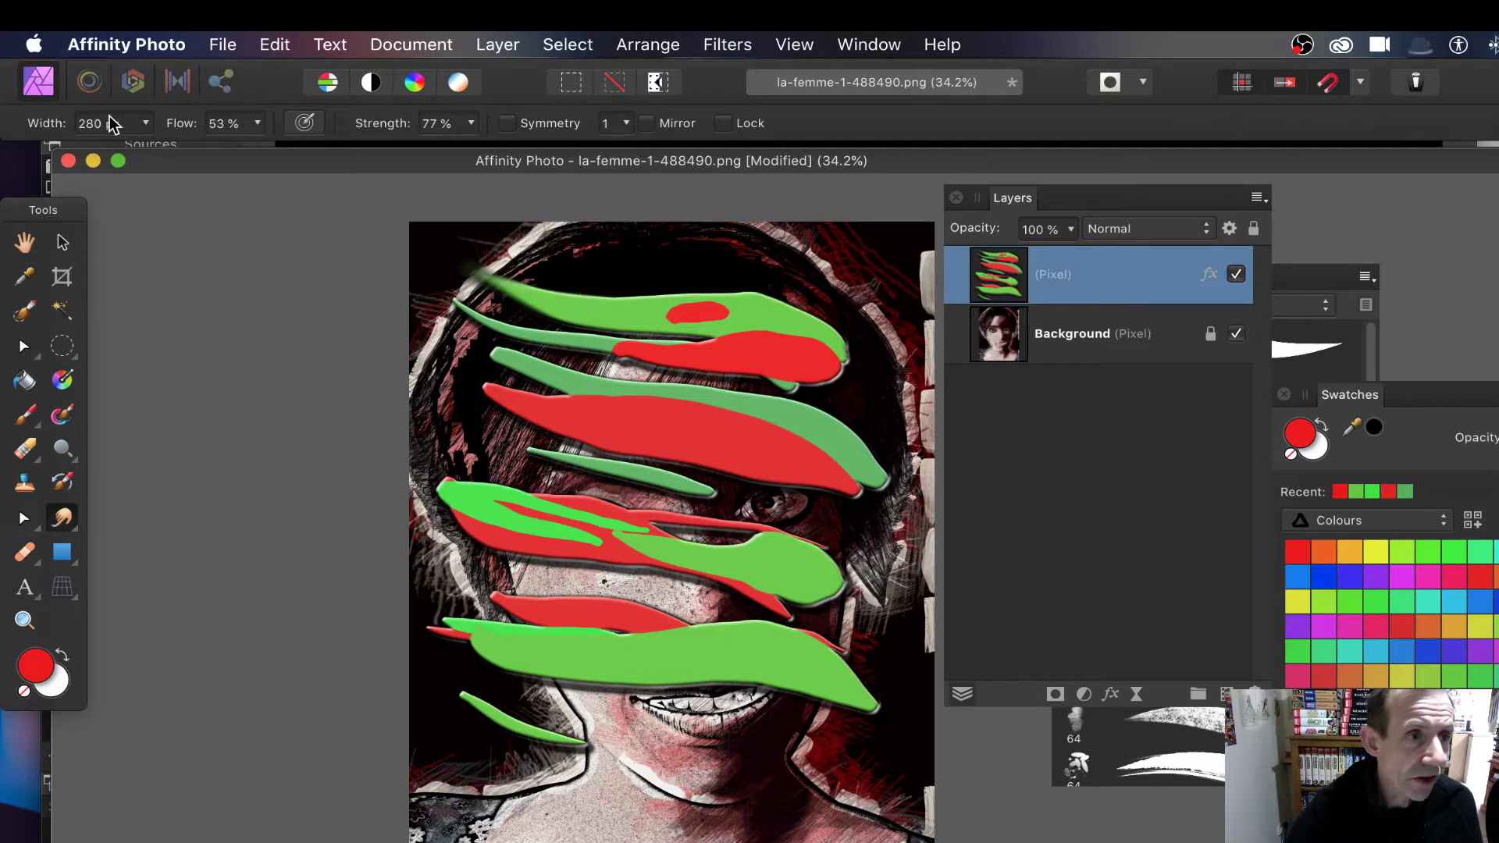
click(146, 123)
drag(158, 148, 181, 152)
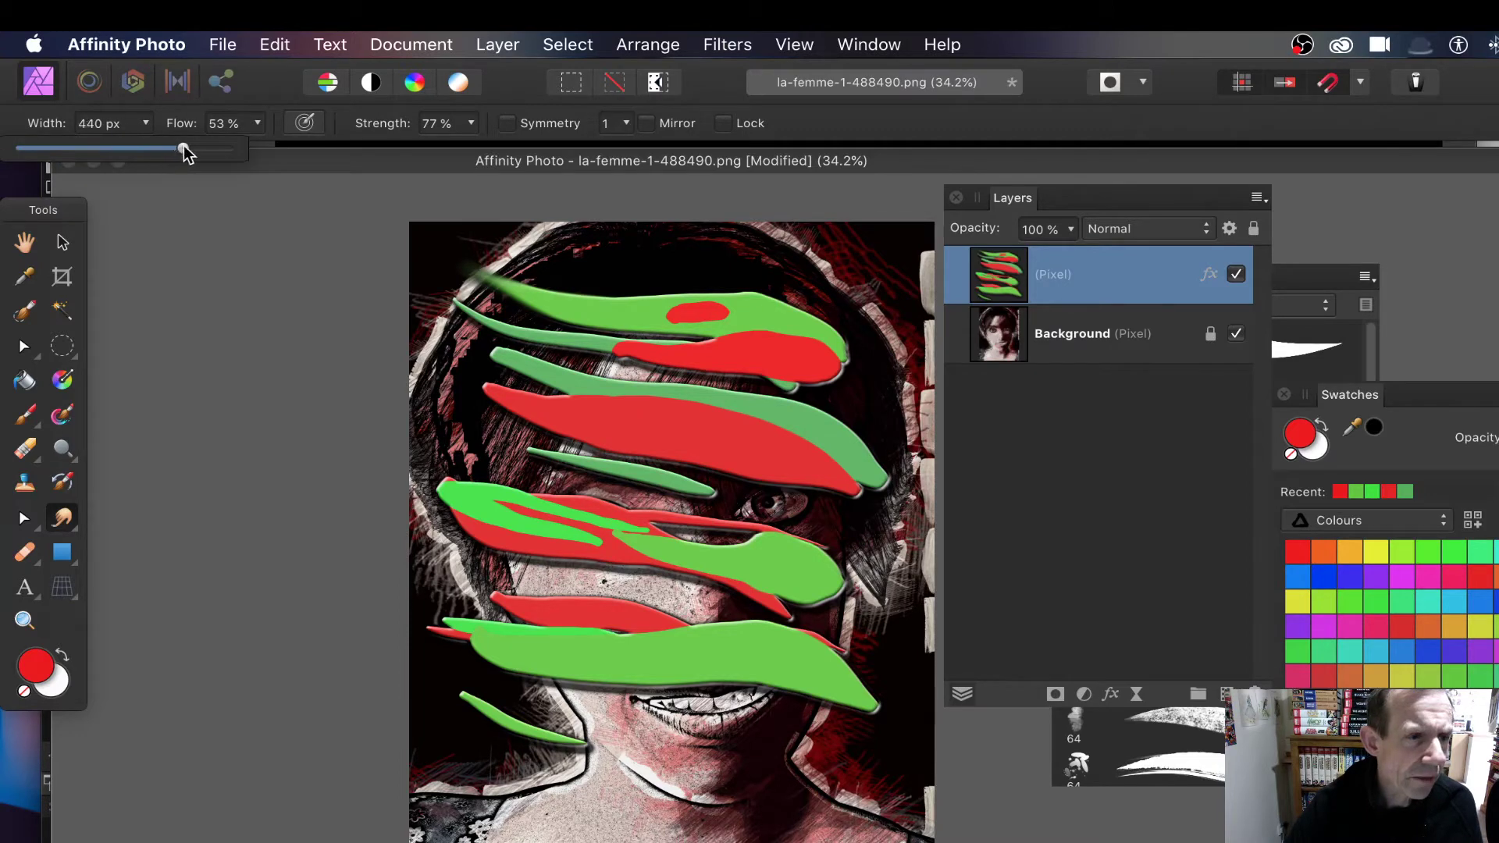
Smear the green stroke and red patch further leftward into soft streaks
drag(619, 292, 458, 265)
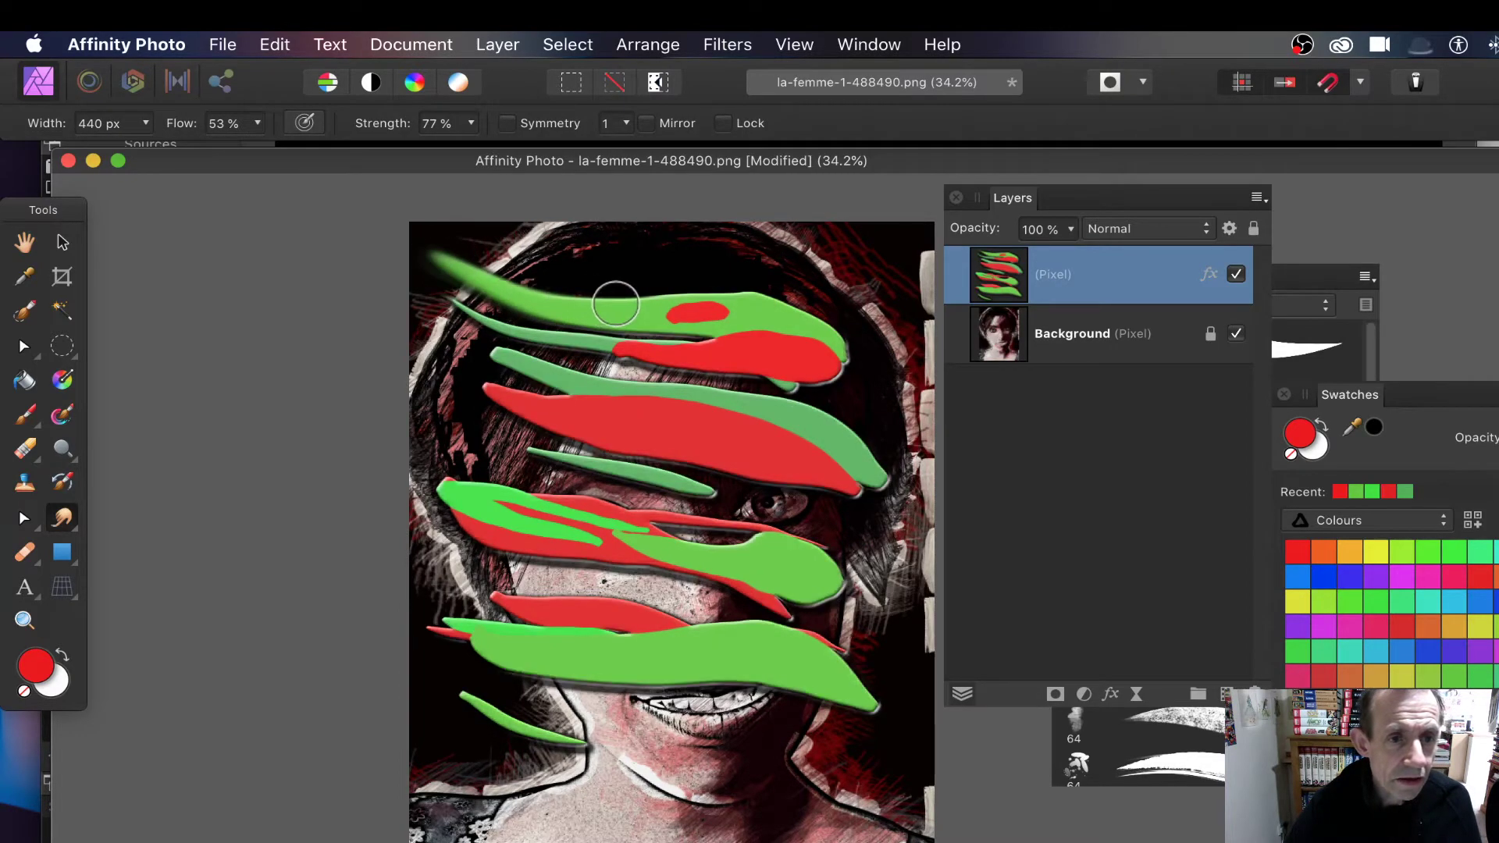
mouse_move(612, 355)
mouse_down()
mouse_move(466, 287)
mouse_move(721, 293)
mouse_move(930, 323)
mouse_move(679, 325)
mouse_move(614, 307)
mouse_move(722, 321)
mouse_move(508, 327)
mouse_up()
mouse_move(415, 268)
mouse_down()
mouse_move(669, 313)
mouse_move(438, 308)
mouse_up()
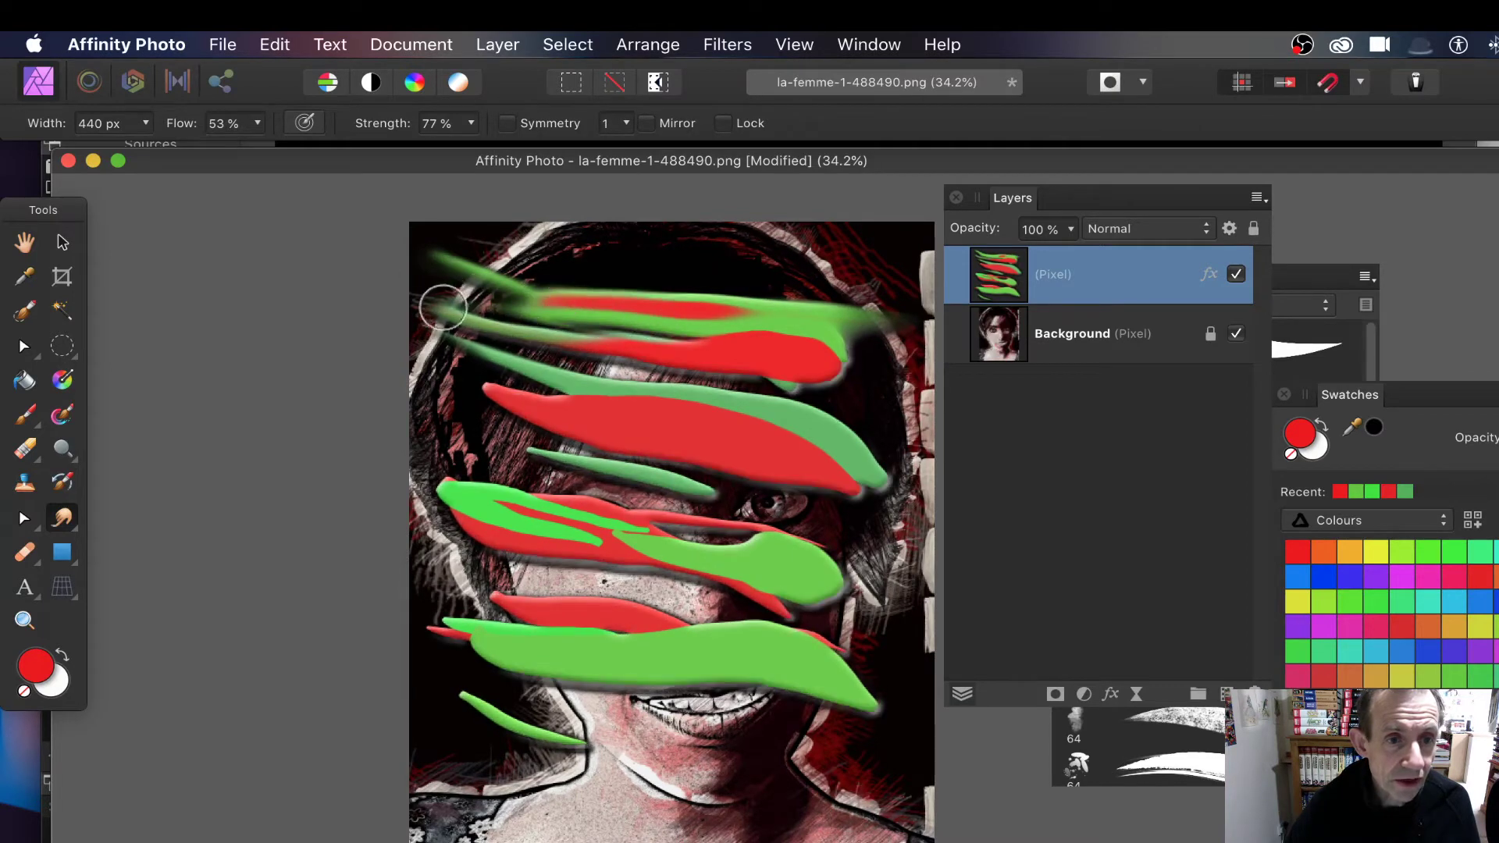
mouse_move(598, 298)
mouse_down()
mouse_move(665, 301)
mouse_move(597, 276)
mouse_move(602, 338)
mouse_move(700, 352)
mouse_move(842, 321)
mouse_move(735, 366)
mouse_move(654, 339)
mouse_move(674, 375)
mouse_move(604, 369)
mouse_move(572, 342)
mouse_move(699, 404)
mouse_move(574, 374)
mouse_move(706, 397)
mouse_move(616, 334)
mouse_move(635, 437)
mouse_move(573, 425)
mouse_move(560, 438)
mouse_move(667, 452)
mouse_move(419, 449)
mouse_move(578, 447)
mouse_move(697, 468)
mouse_move(511, 455)
mouse_move(664, 480)
mouse_move(654, 543)
mouse_move(545, 516)
mouse_move(566, 509)
mouse_move(482, 475)
mouse_move(685, 556)
mouse_move(507, 532)
mouse_move(596, 524)
mouse_move(519, 520)
mouse_move(650, 636)
mouse_move(667, 626)
mouse_move(587, 633)
mouse_move(724, 650)
mouse_move(520, 617)
mouse_move(787, 655)
mouse_move(579, 615)
mouse_move(626, 626)
mouse_move(595, 642)
mouse_move(485, 631)
mouse_move(680, 656)
mouse_move(545, 608)
mouse_move(676, 662)
mouse_move(657, 636)
mouse_move(552, 626)
mouse_move(647, 654)
mouse_move(543, 647)
mouse_move(595, 683)
mouse_move(530, 720)
mouse_move(487, 723)
mouse_move(464, 697)
mouse_move(738, 775)
mouse_move(524, 714)
mouse_move(743, 717)
mouse_move(591, 719)
mouse_move(869, 697)
mouse_up()
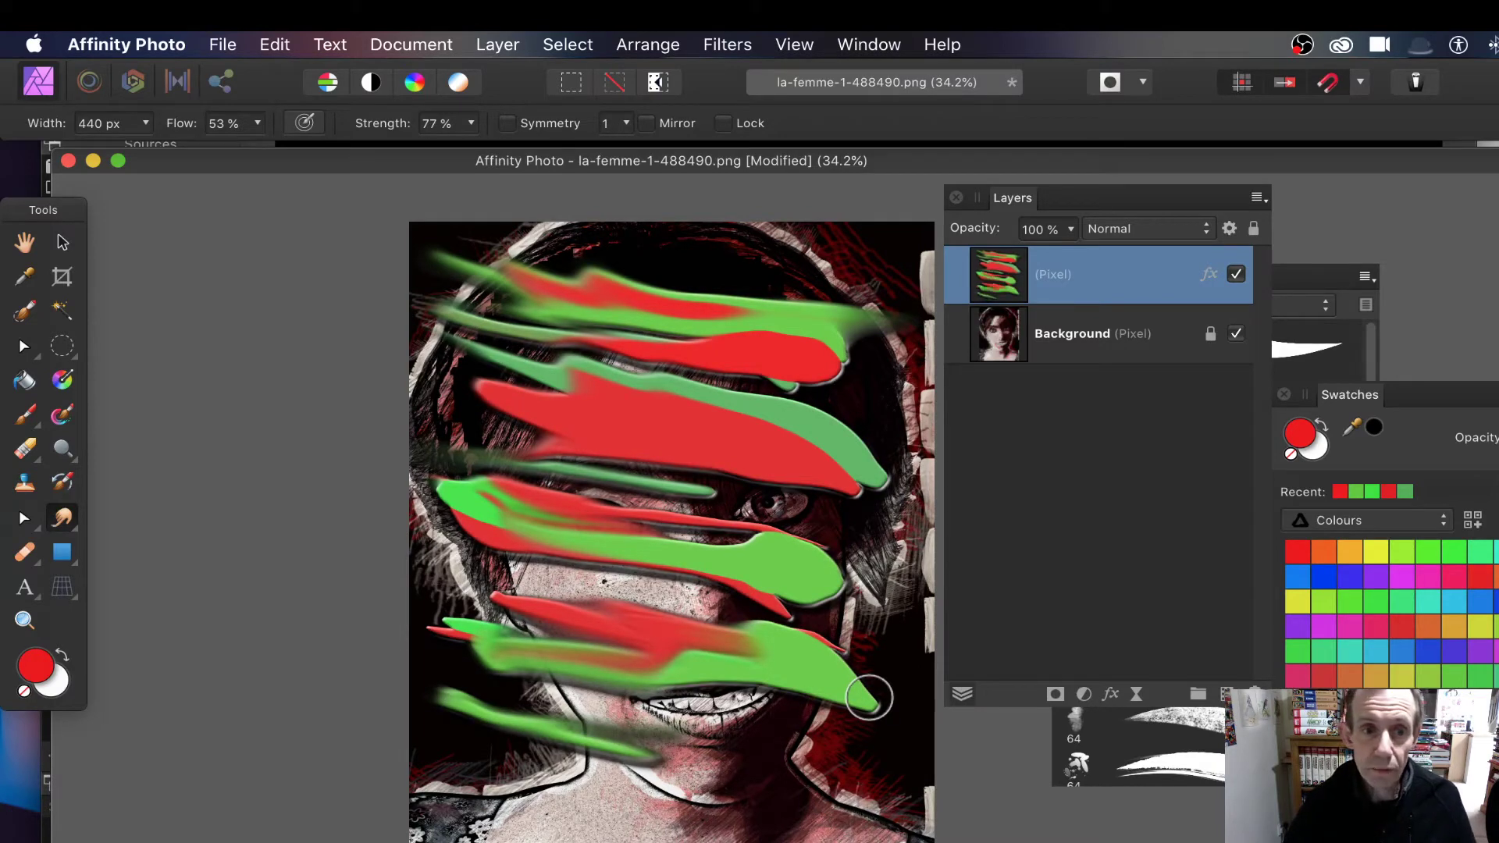
Open the Deform filter and pin the upper, middle and lower red and green strokes
click(735, 43)
mouse_move(767, 153)
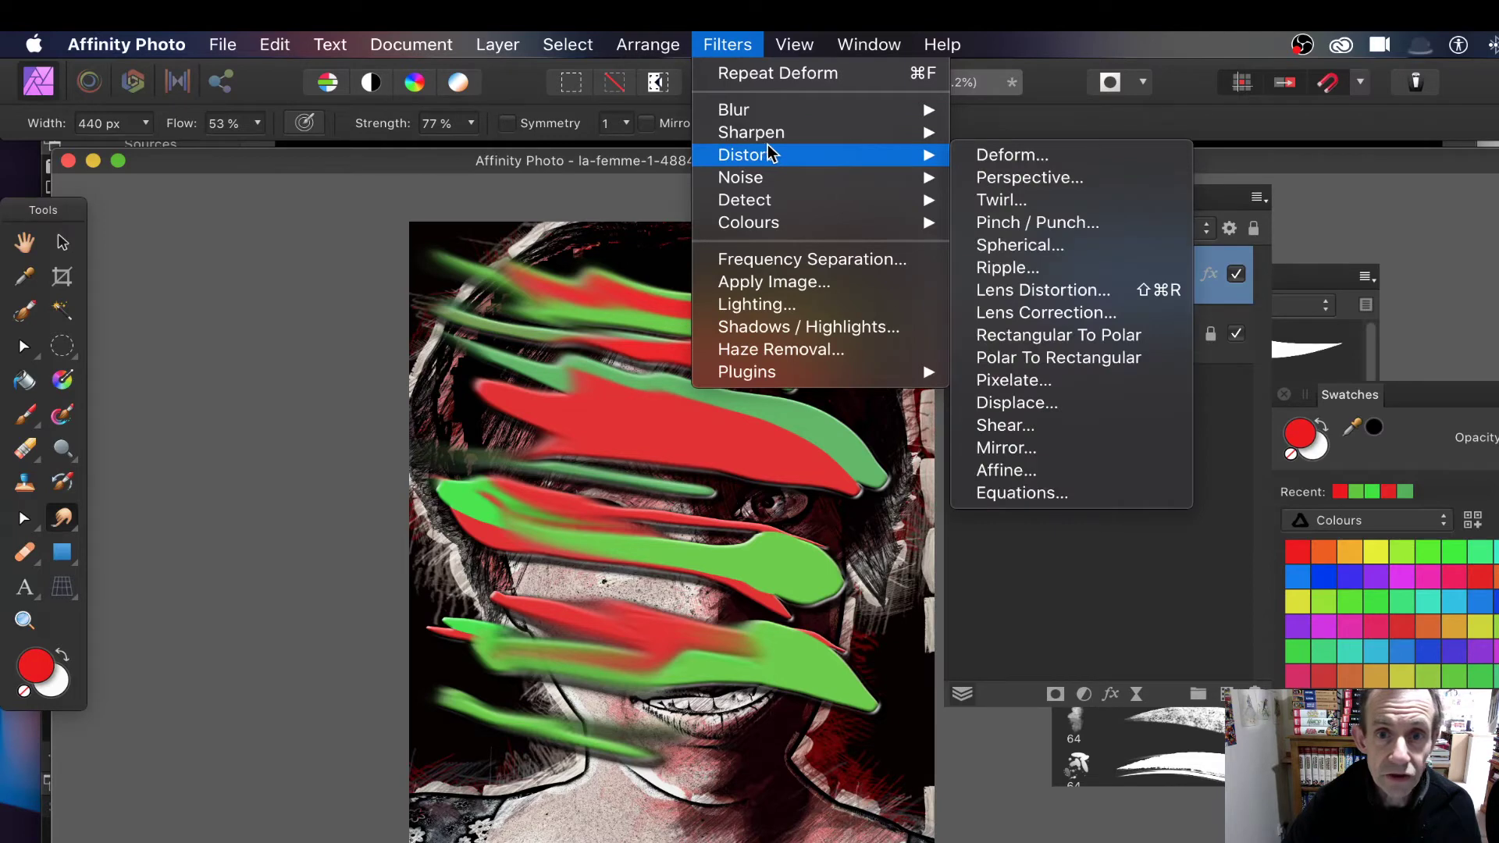
click(1047, 155)
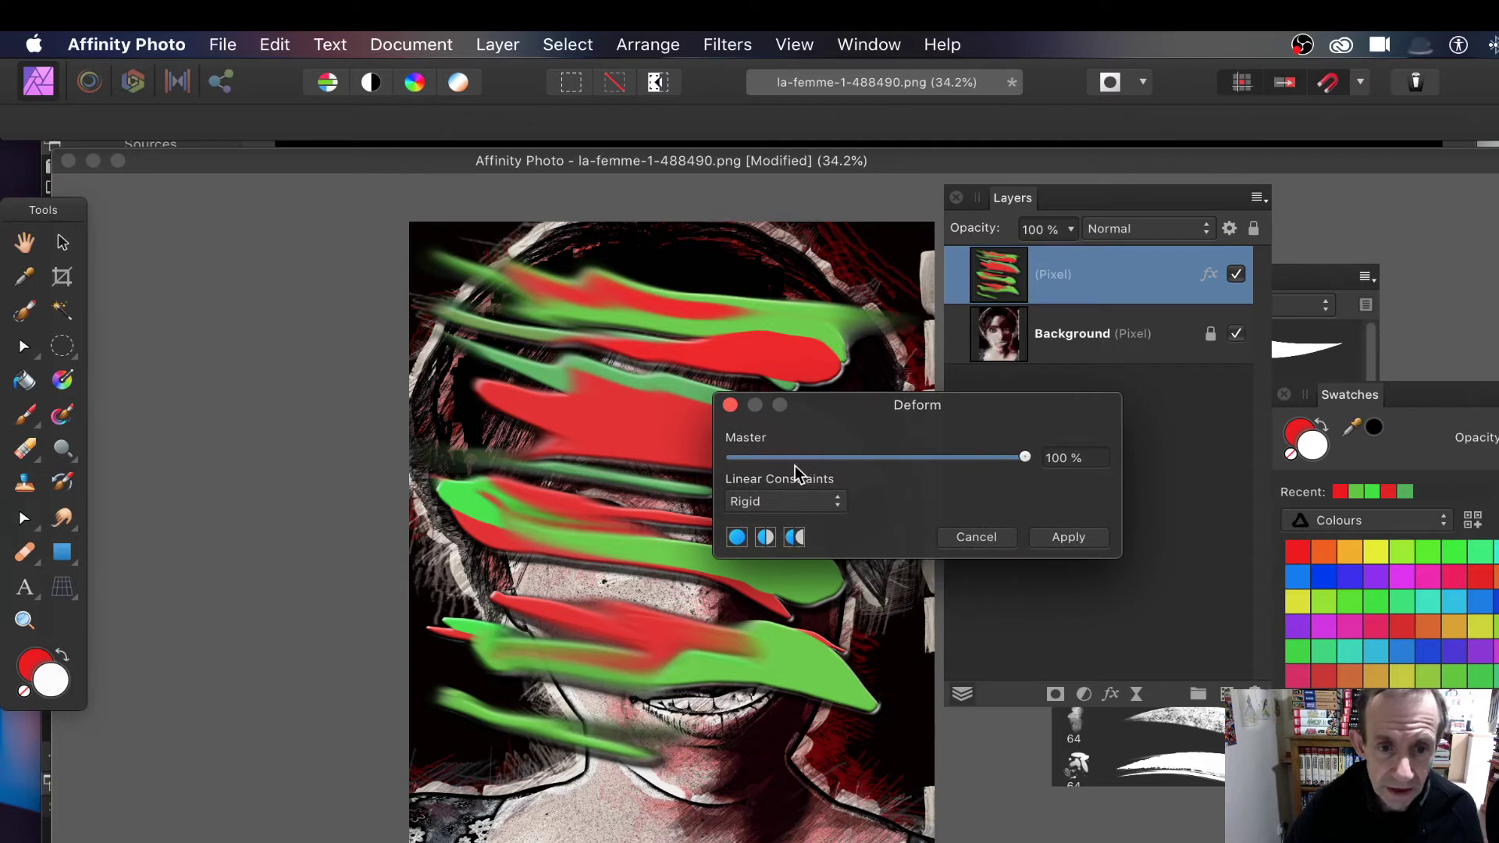
click(552, 398)
click(751, 360)
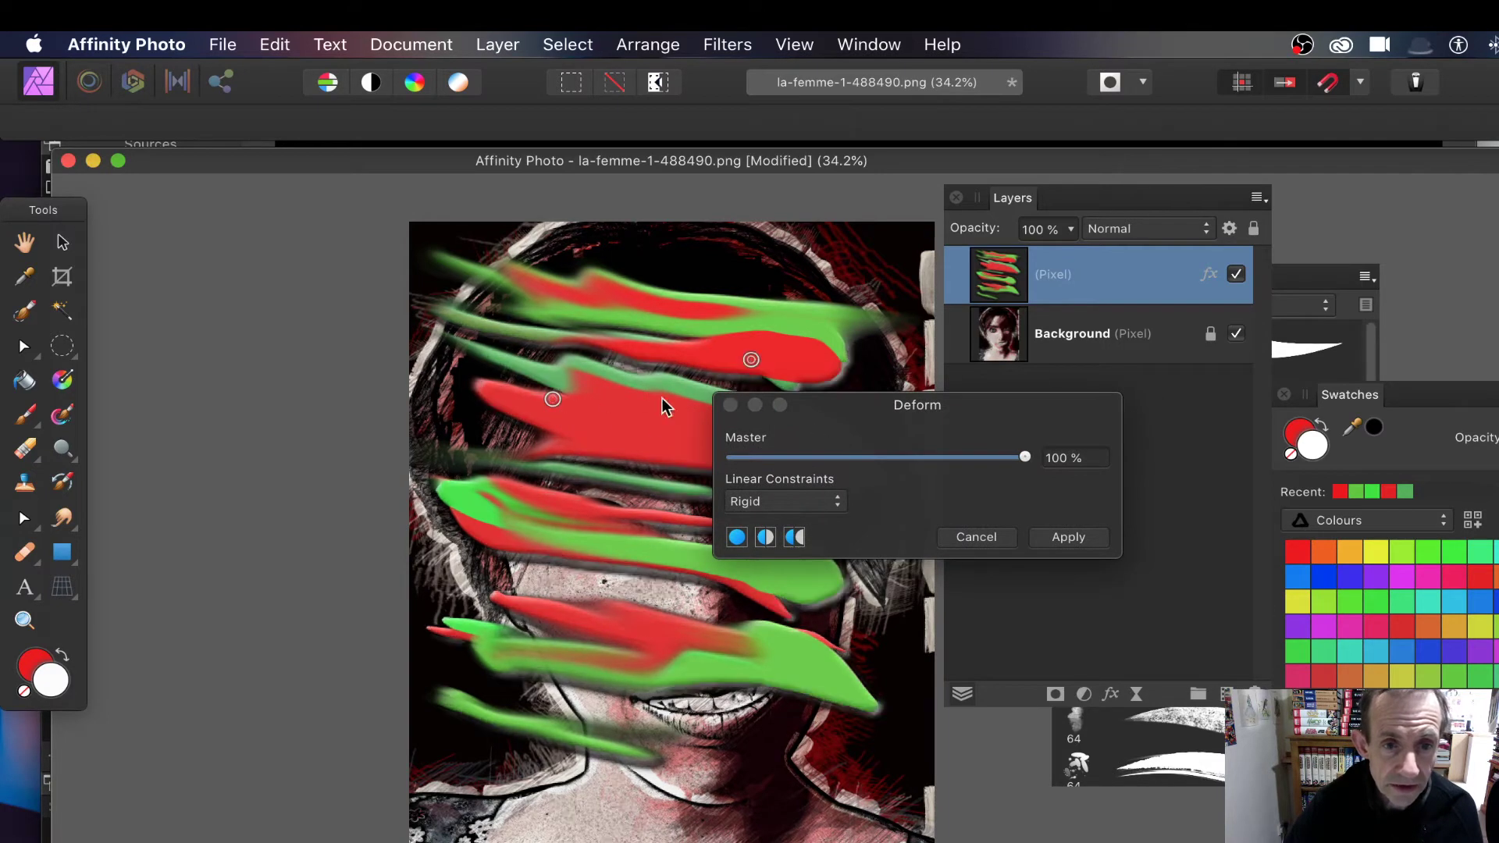
drag(816, 404, 945, 392)
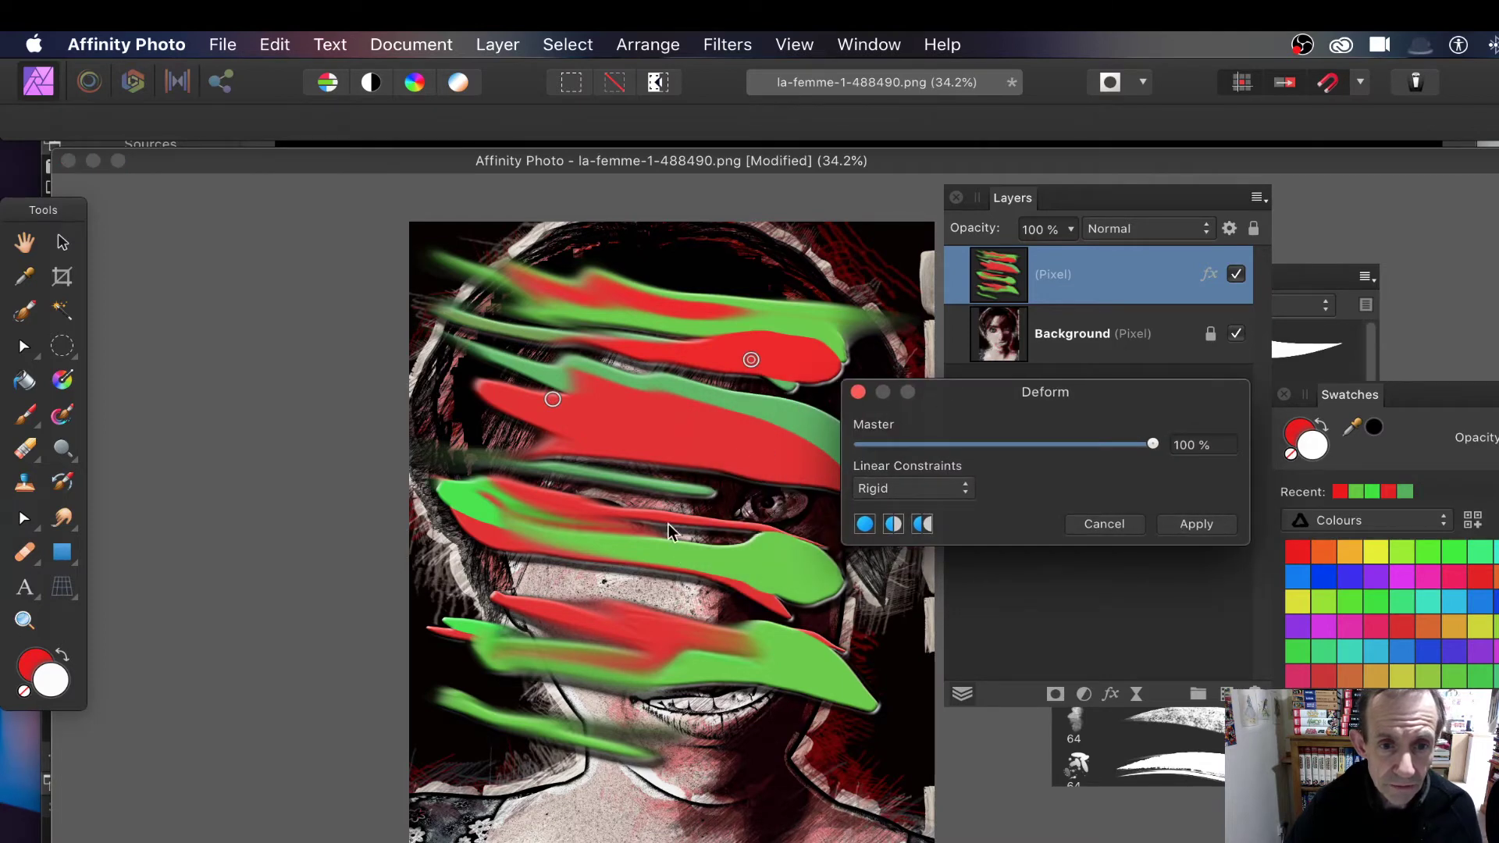
click(760, 442)
click(586, 548)
click(789, 567)
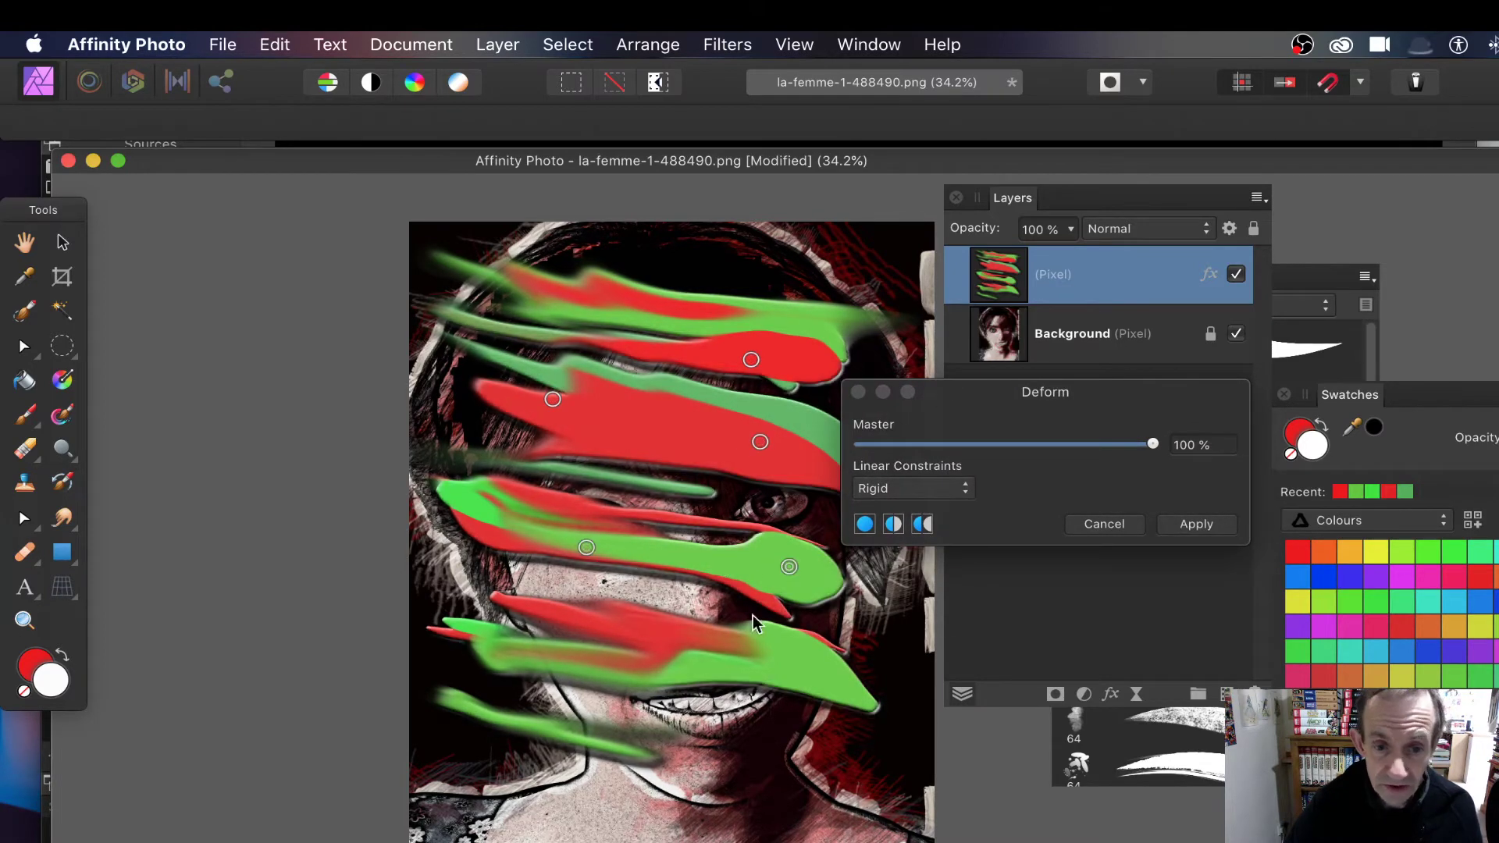
click(513, 616)
click(795, 674)
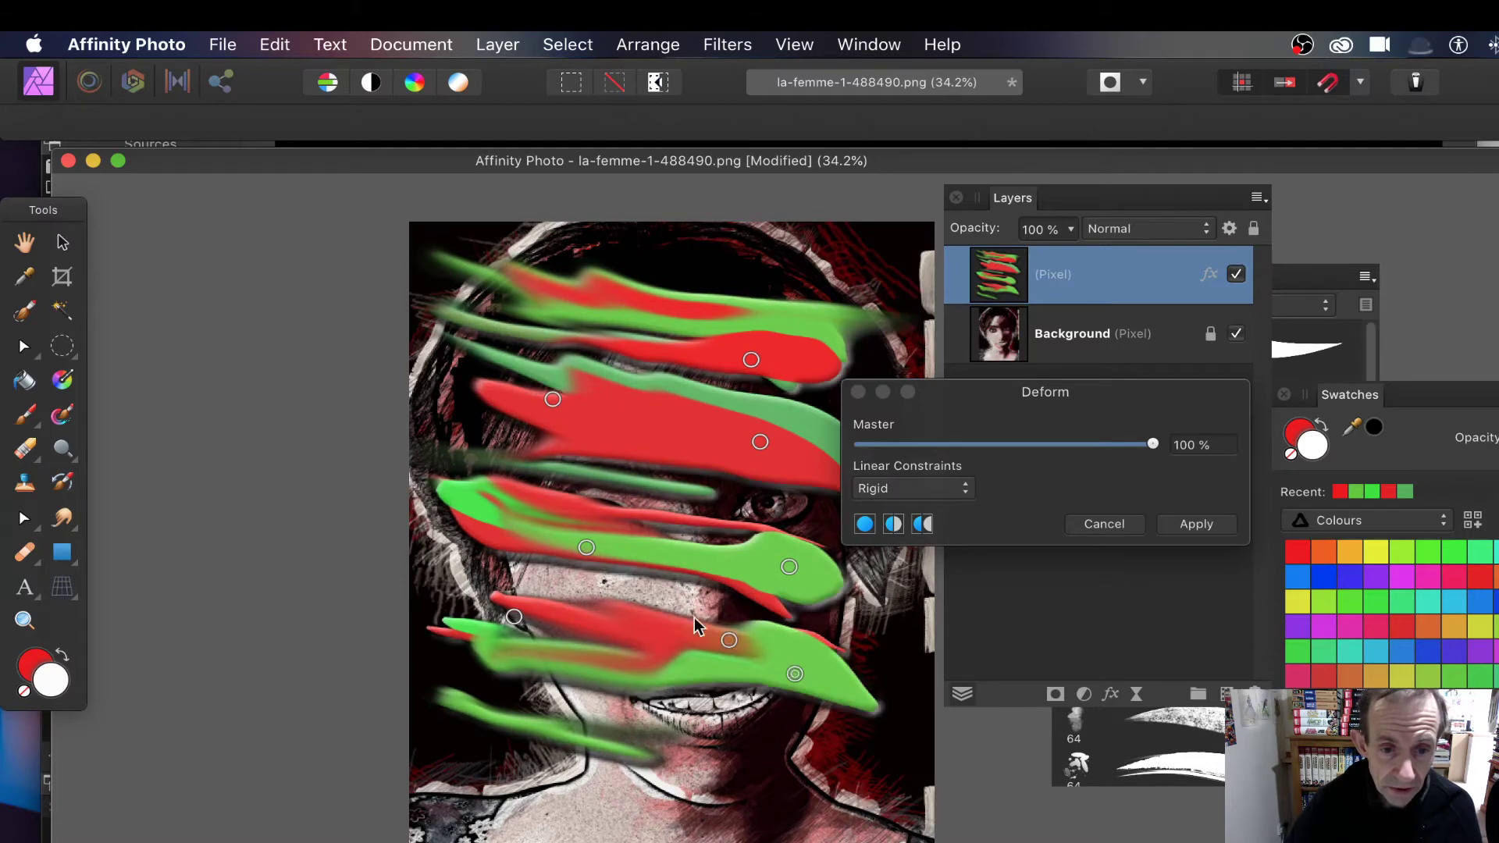
click(728, 642)
Drag the pins to bend the strokes into sweeping curves, then apply the deformation
mouse_move(728, 642)
mouse_down()
mouse_move(499, 546)
mouse_move(524, 582)
mouse_move(503, 517)
mouse_move(442, 488)
mouse_move(480, 393)
mouse_move(540, 422)
mouse_move(548, 407)
mouse_up()
mouse_move(760, 442)
mouse_down()
mouse_move(757, 460)
mouse_move(876, 595)
mouse_move(936, 617)
mouse_up()
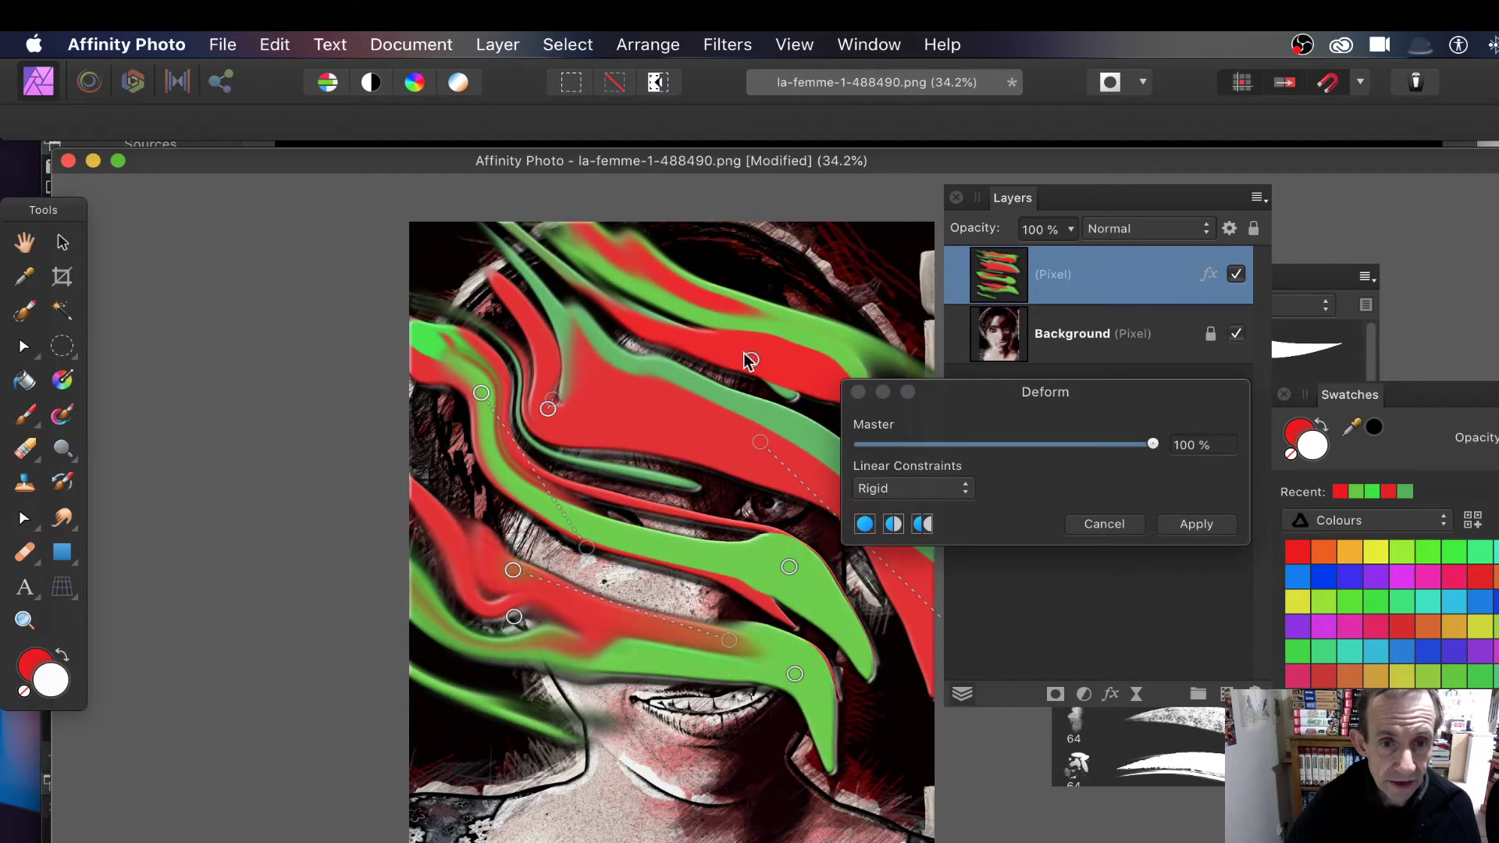
drag(751, 359, 927, 373)
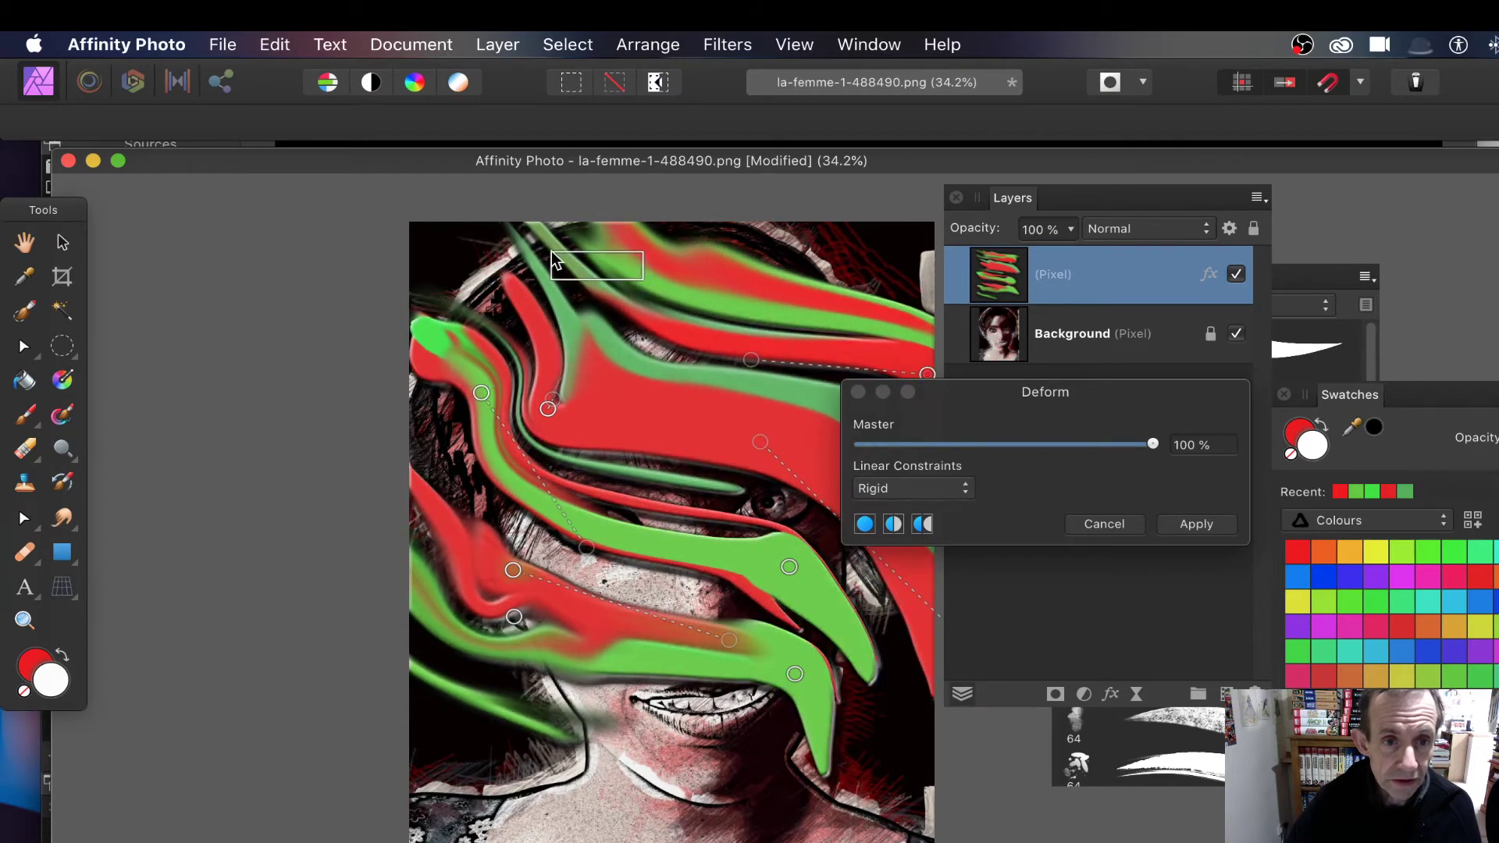
drag(555, 289, 396, 212)
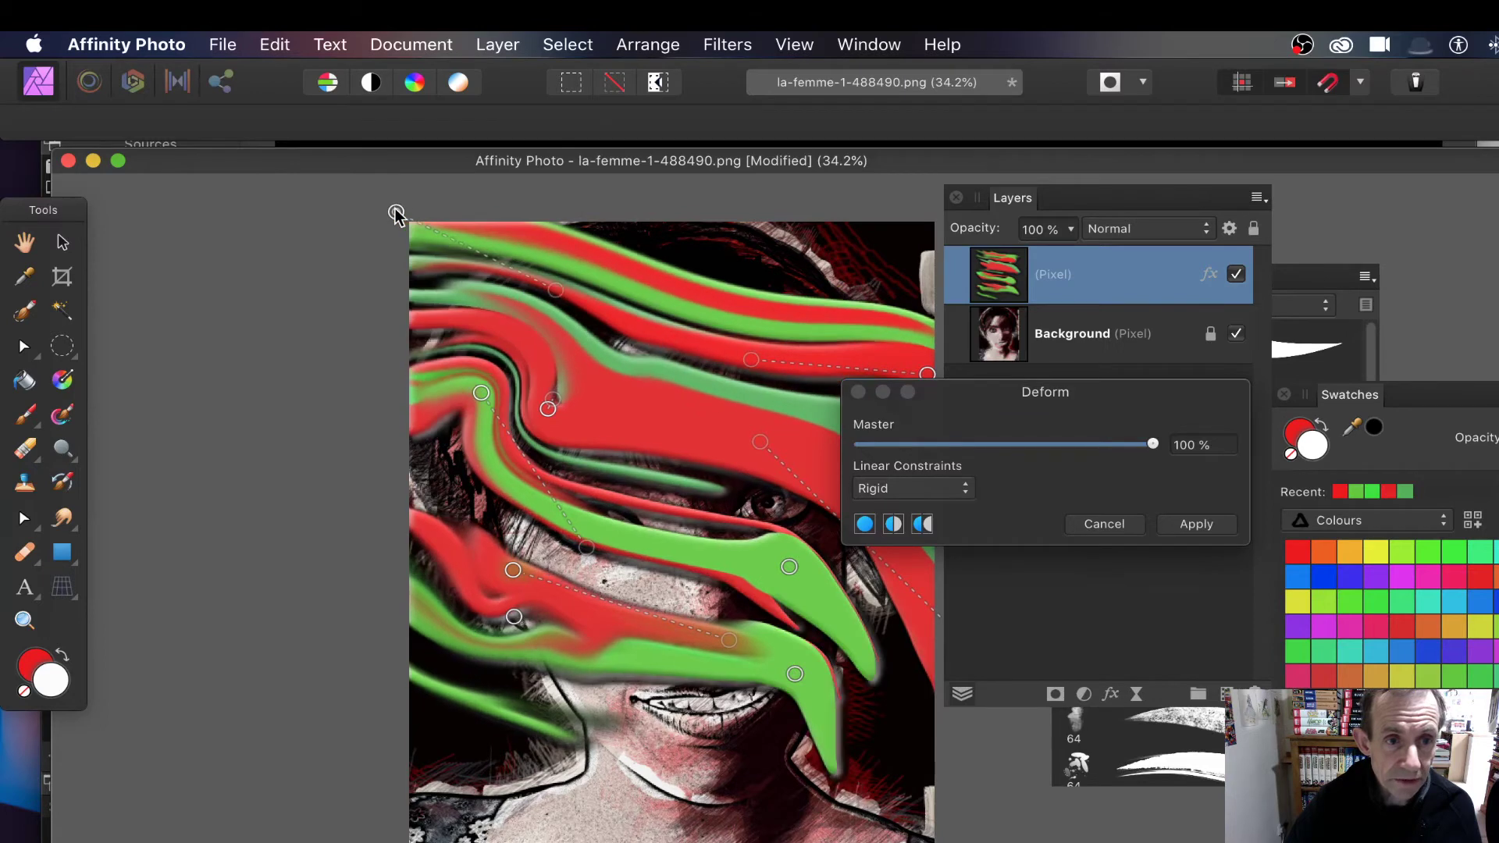
click(674, 276)
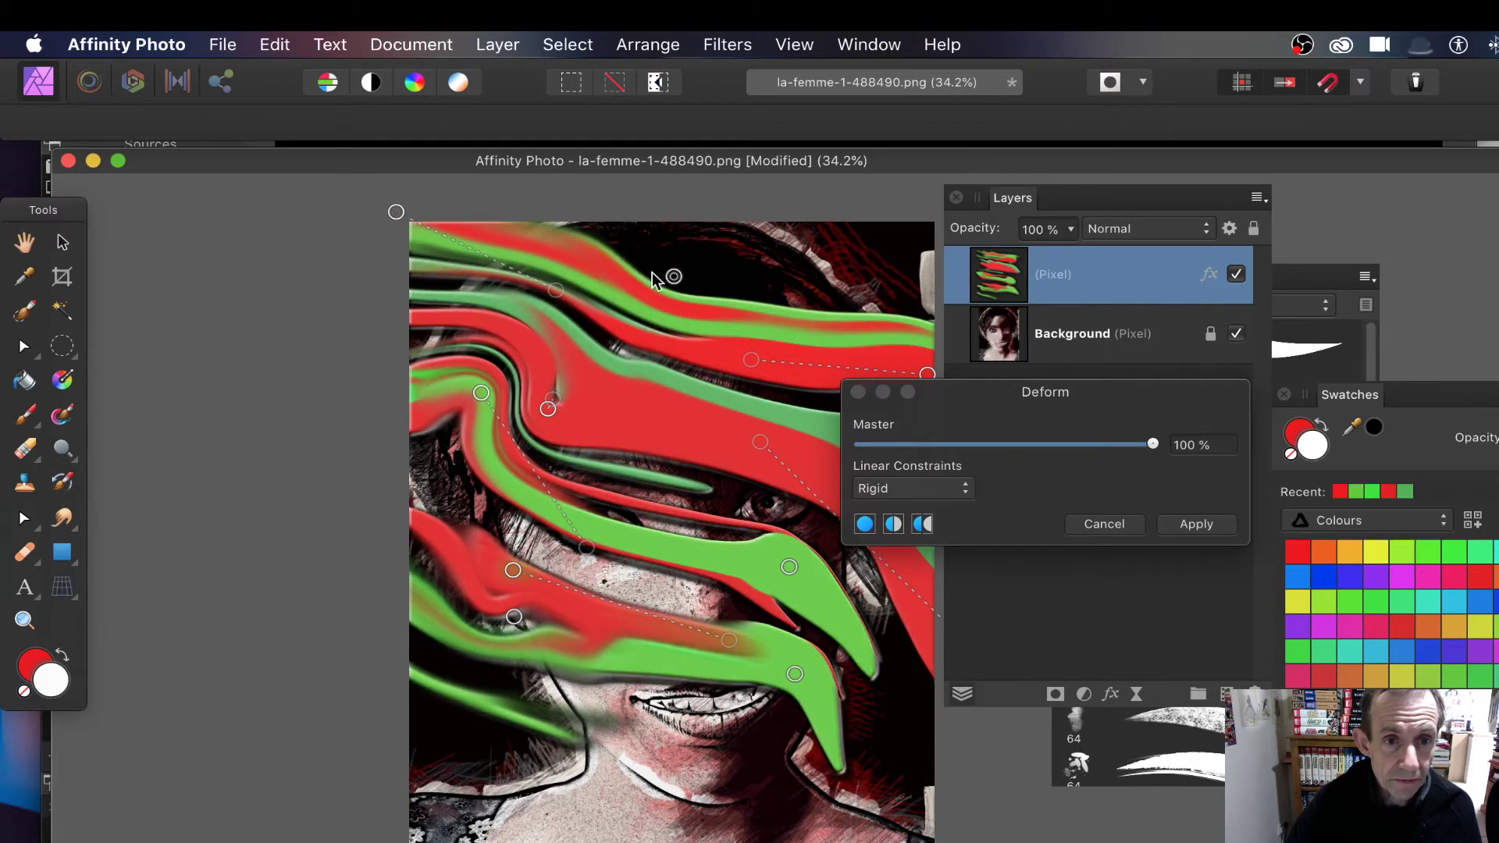
drag(657, 268, 567, 176)
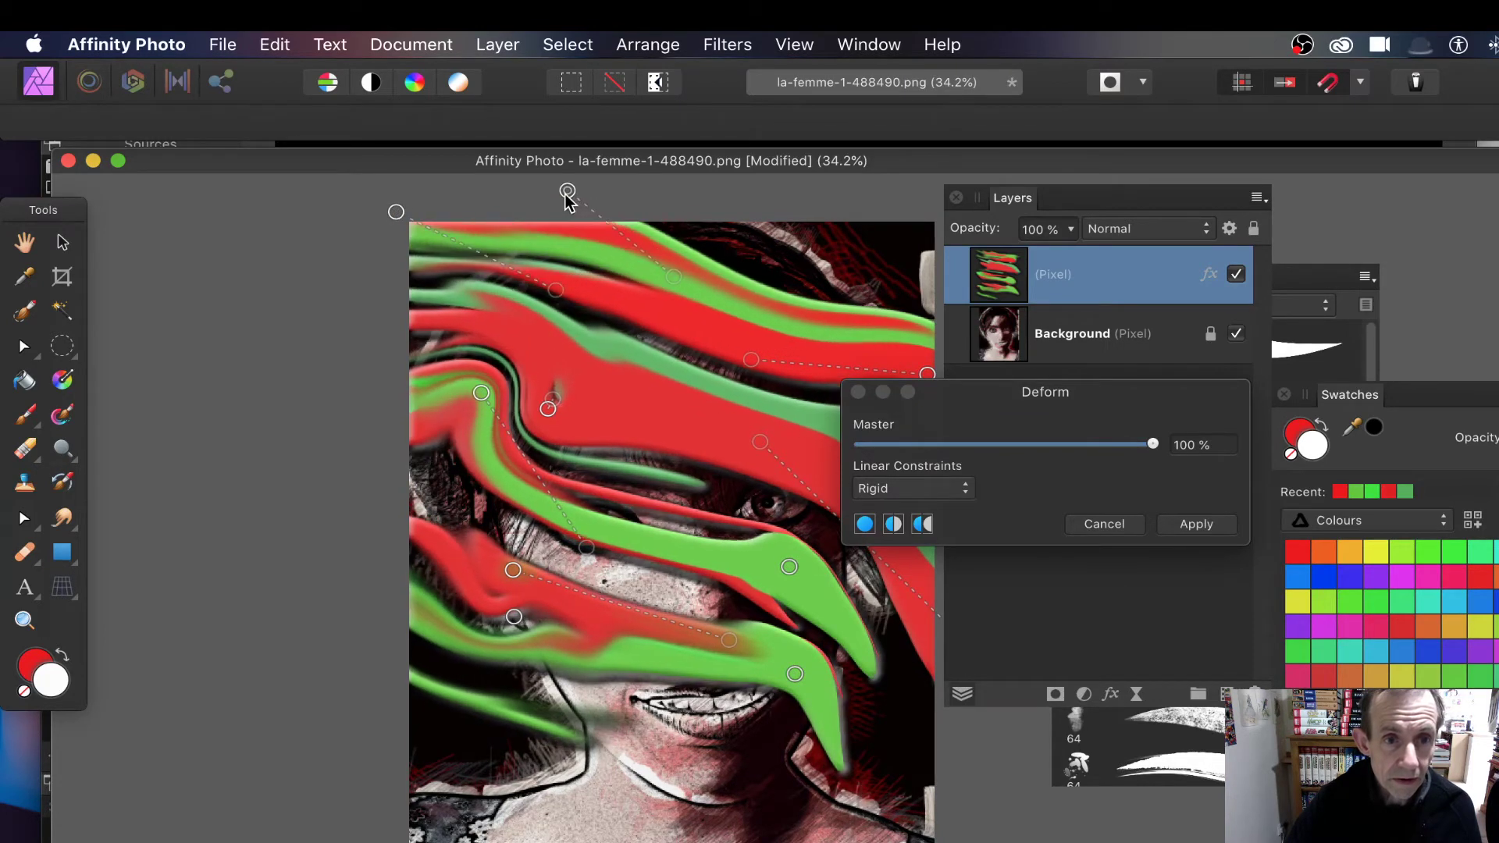
click(1187, 536)
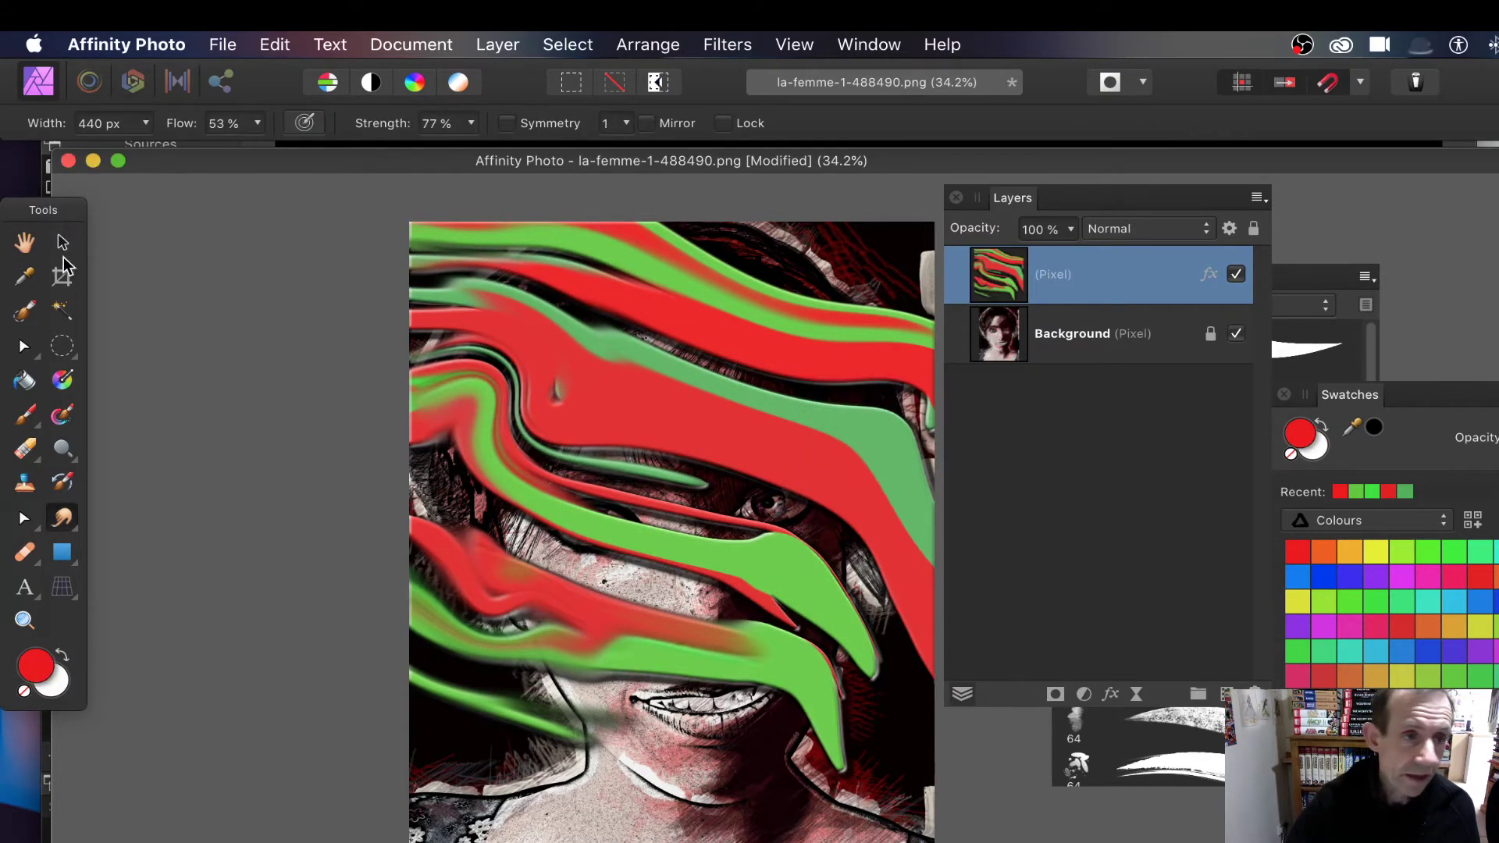
Duplicate the wave layer, rotate the copy about 25° and move it down-left over the face
click(493, 44)
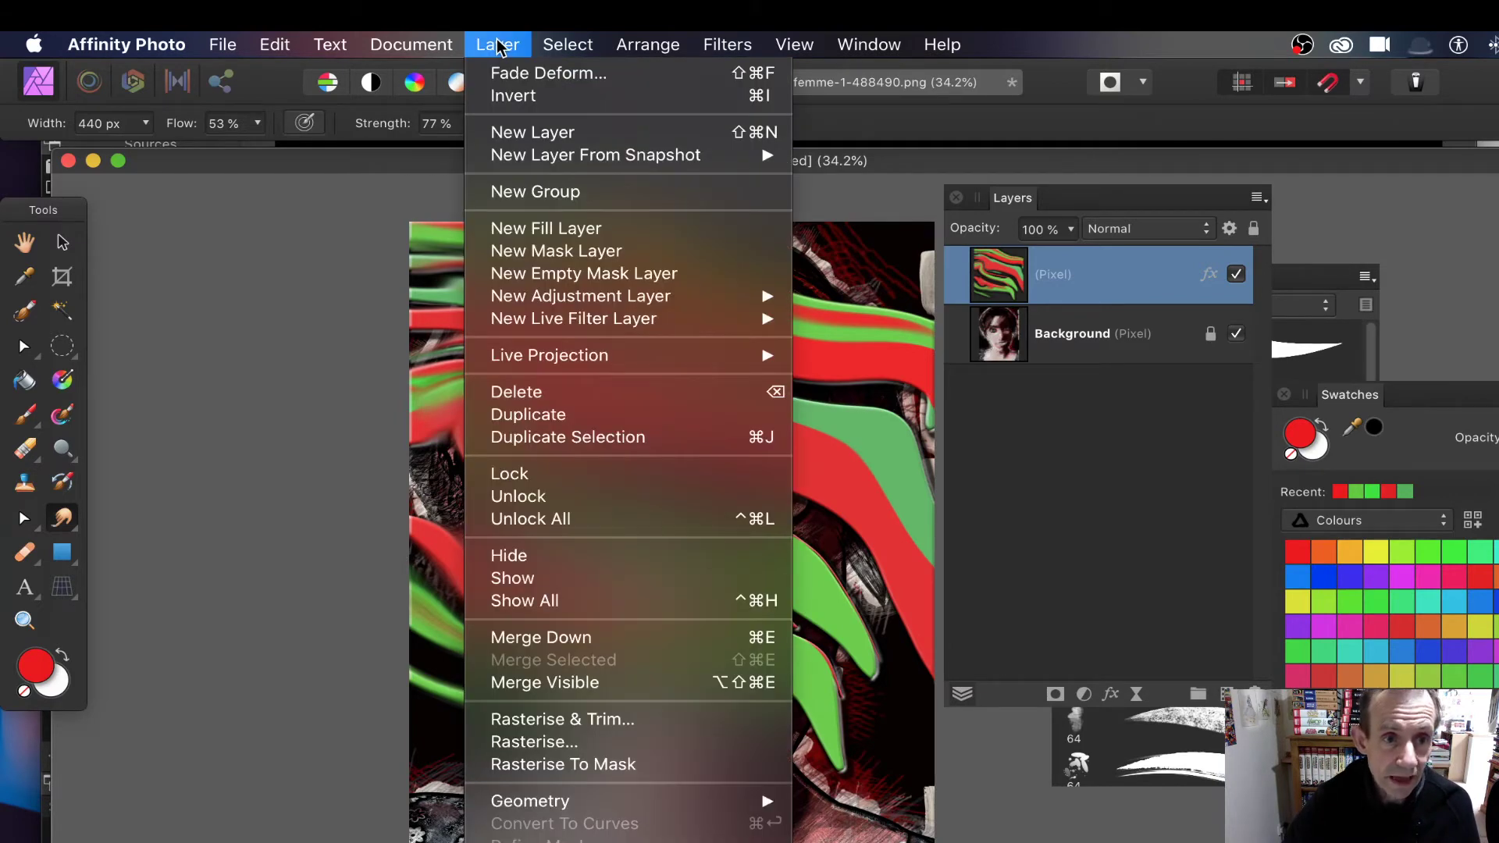
click(572, 414)
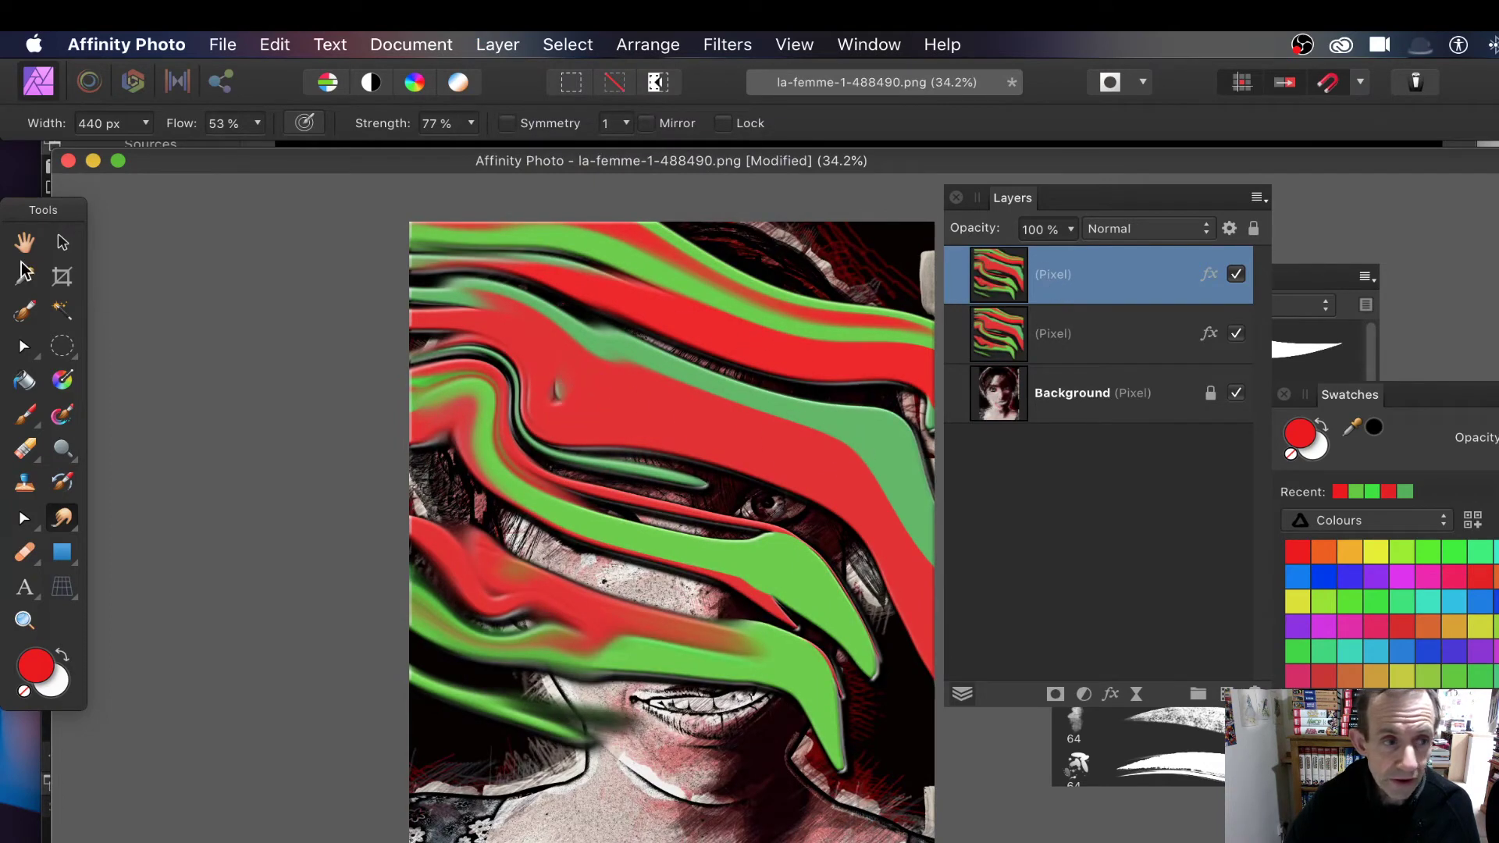
click(76, 251)
drag(695, 303, 469, 445)
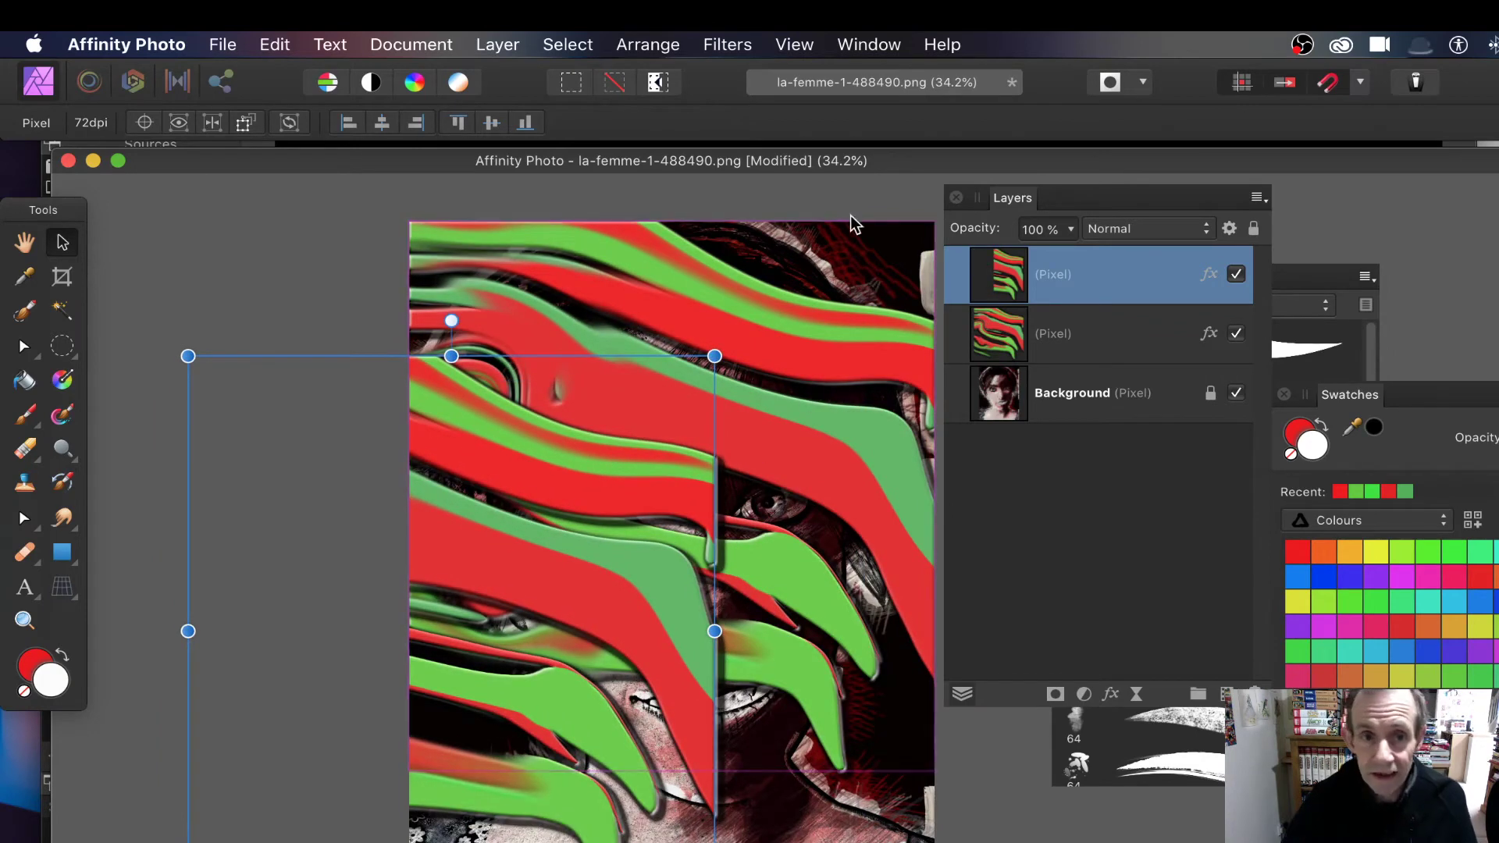
drag(719, 344, 829, 478)
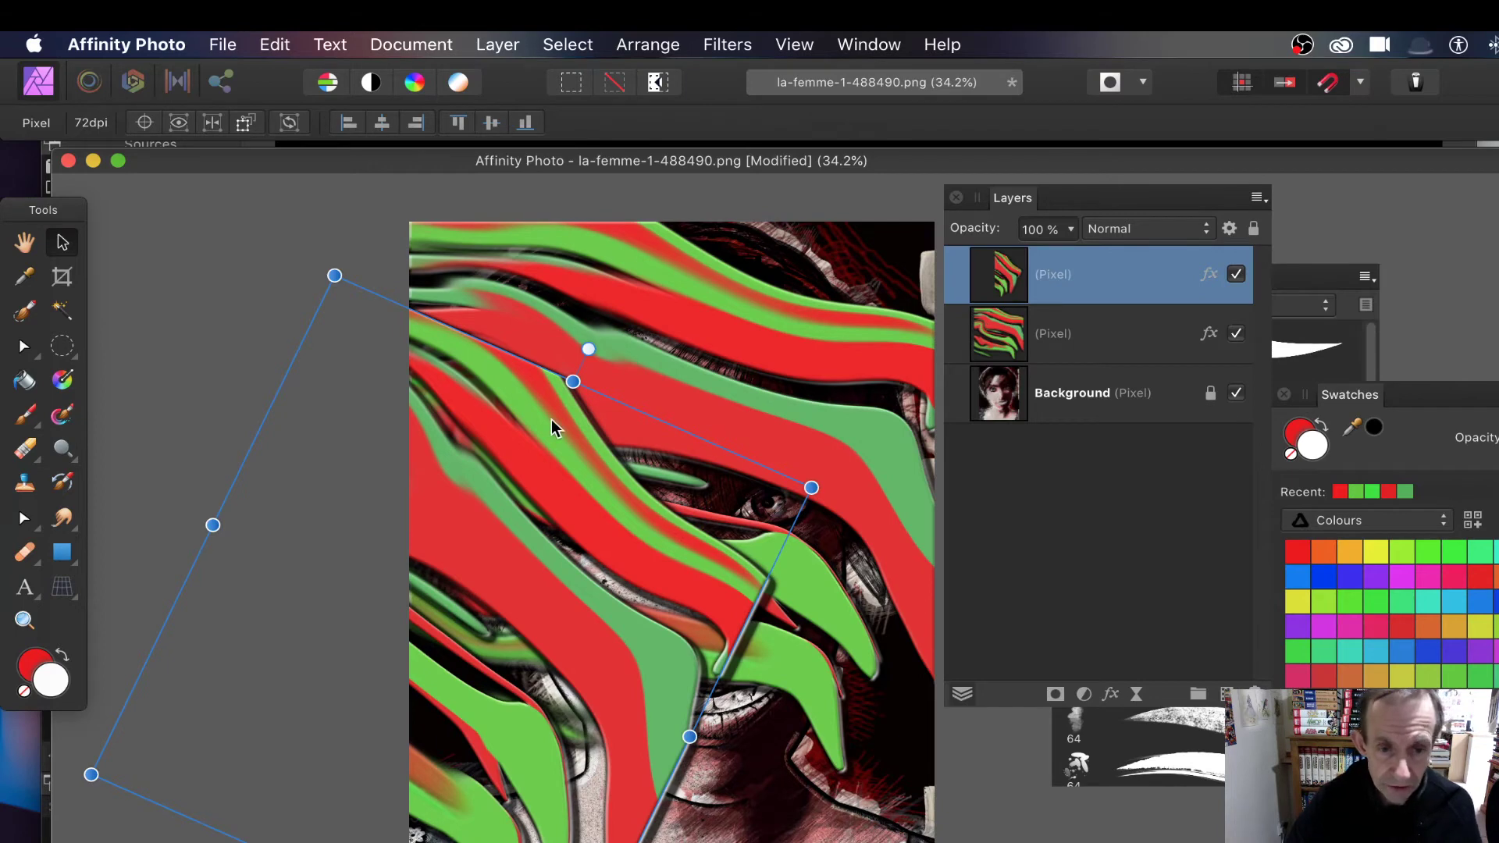
drag(556, 563, 489, 693)
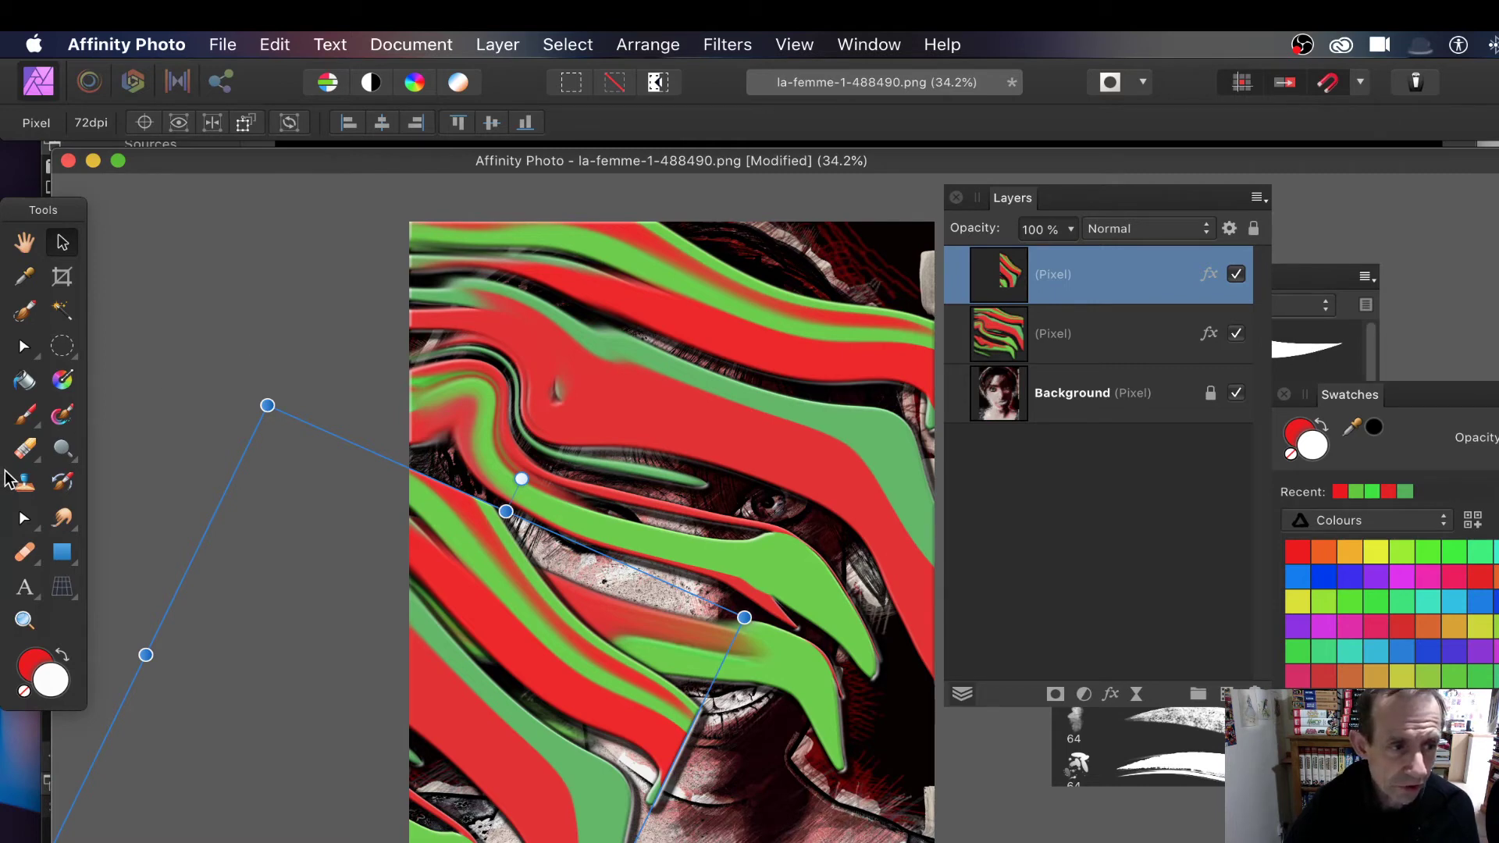
Smear the copy's lower red and green strokes down-right with the Smudge Brush, undoing unwanted smears
click(63, 520)
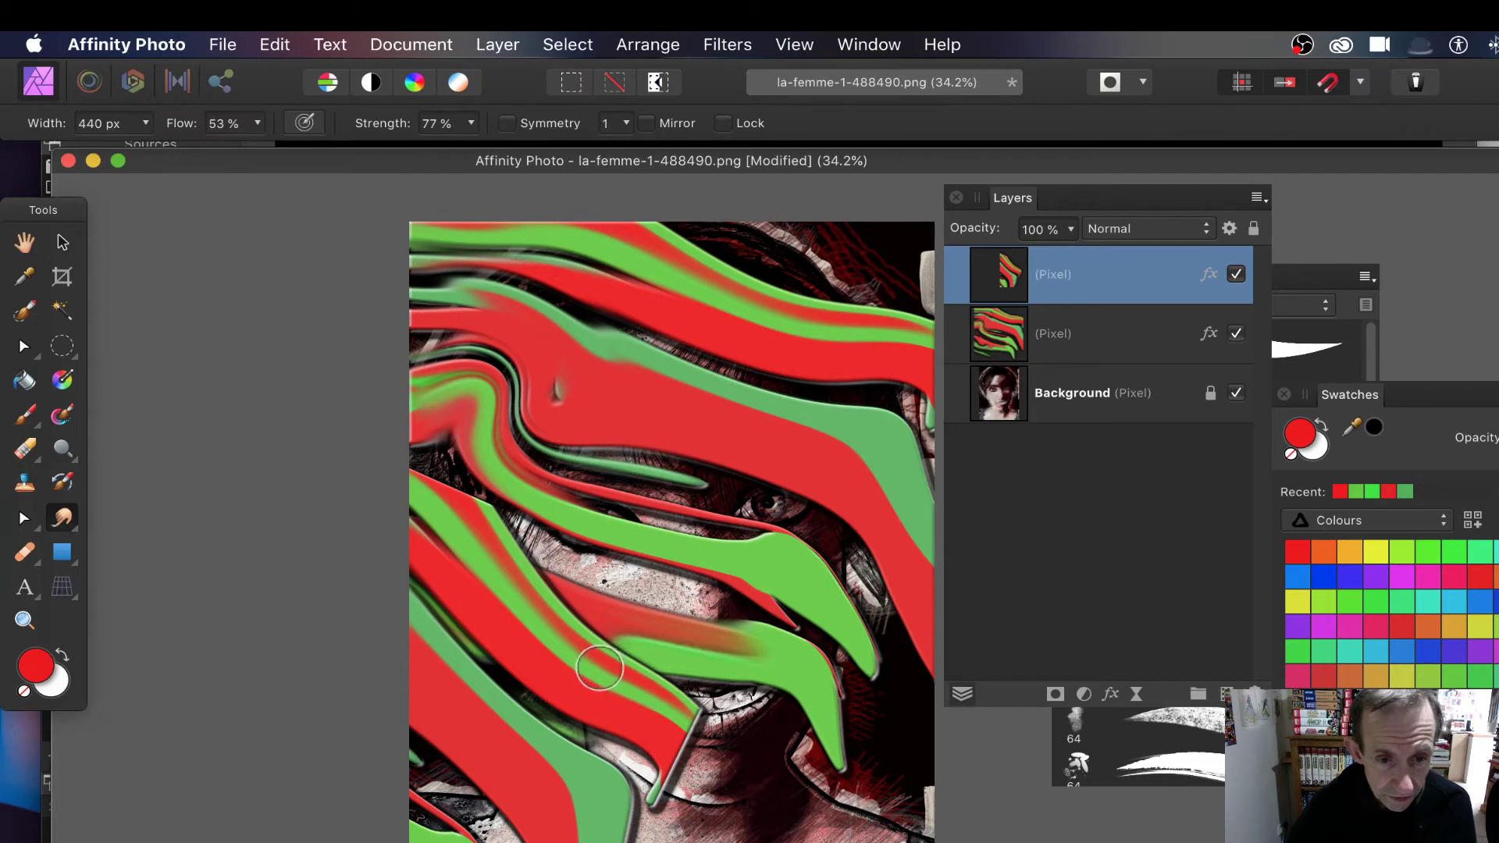
mouse_move(696, 738)
mouse_down()
mouse_move(621, 666)
mouse_move(759, 741)
mouse_move(922, 783)
mouse_move(632, 734)
mouse_move(845, 839)
mouse_move(642, 778)
mouse_move(699, 808)
mouse_move(845, 842)
mouse_move(682, 747)
mouse_move(891, 825)
mouse_move(594, 744)
mouse_move(557, 713)
mouse_move(936, 839)
mouse_move(759, 689)
mouse_move(772, 662)
mouse_move(899, 797)
mouse_move(848, 727)
mouse_move(850, 747)
mouse_move(864, 712)
mouse_move(914, 699)
mouse_up()
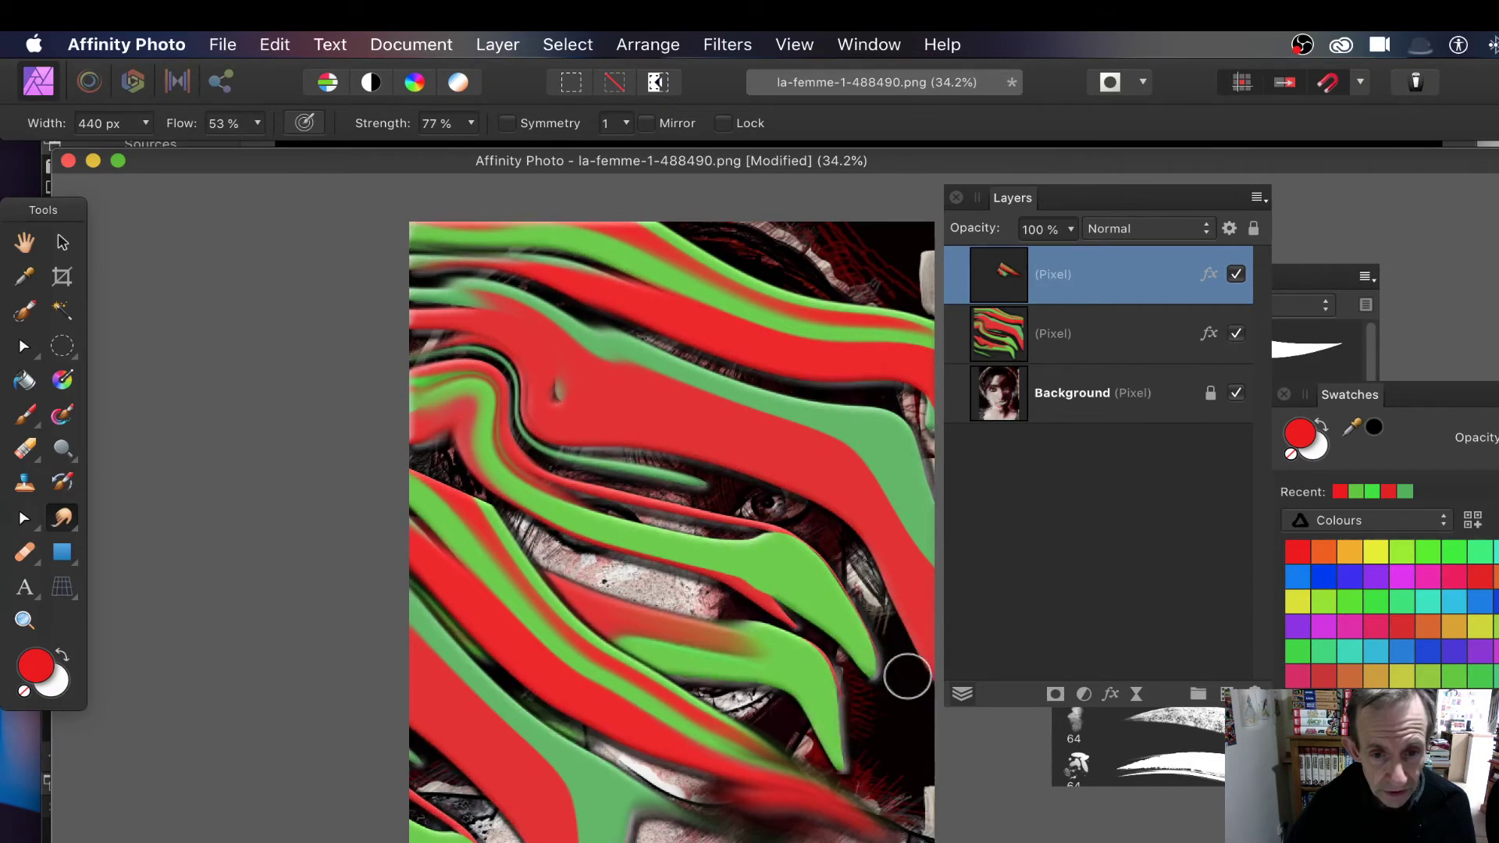
mouse_move(569, 547)
mouse_down()
mouse_move(705, 736)
mouse_move(654, 804)
mouse_up()
key(super+z)
key(super+z)
key(super+z)
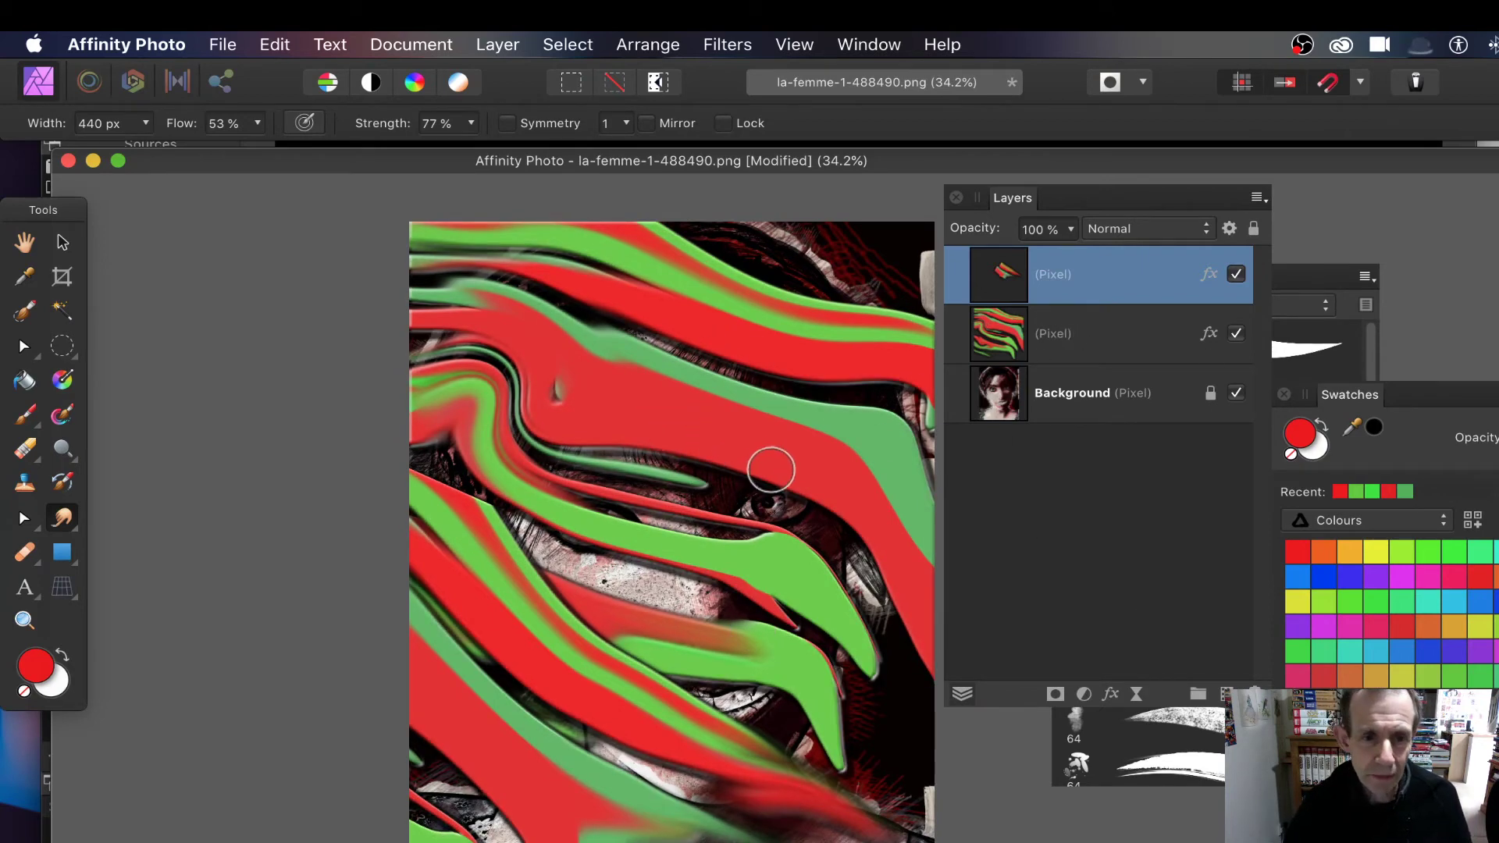
key(super+z)
key(super+z)
key(super+z)
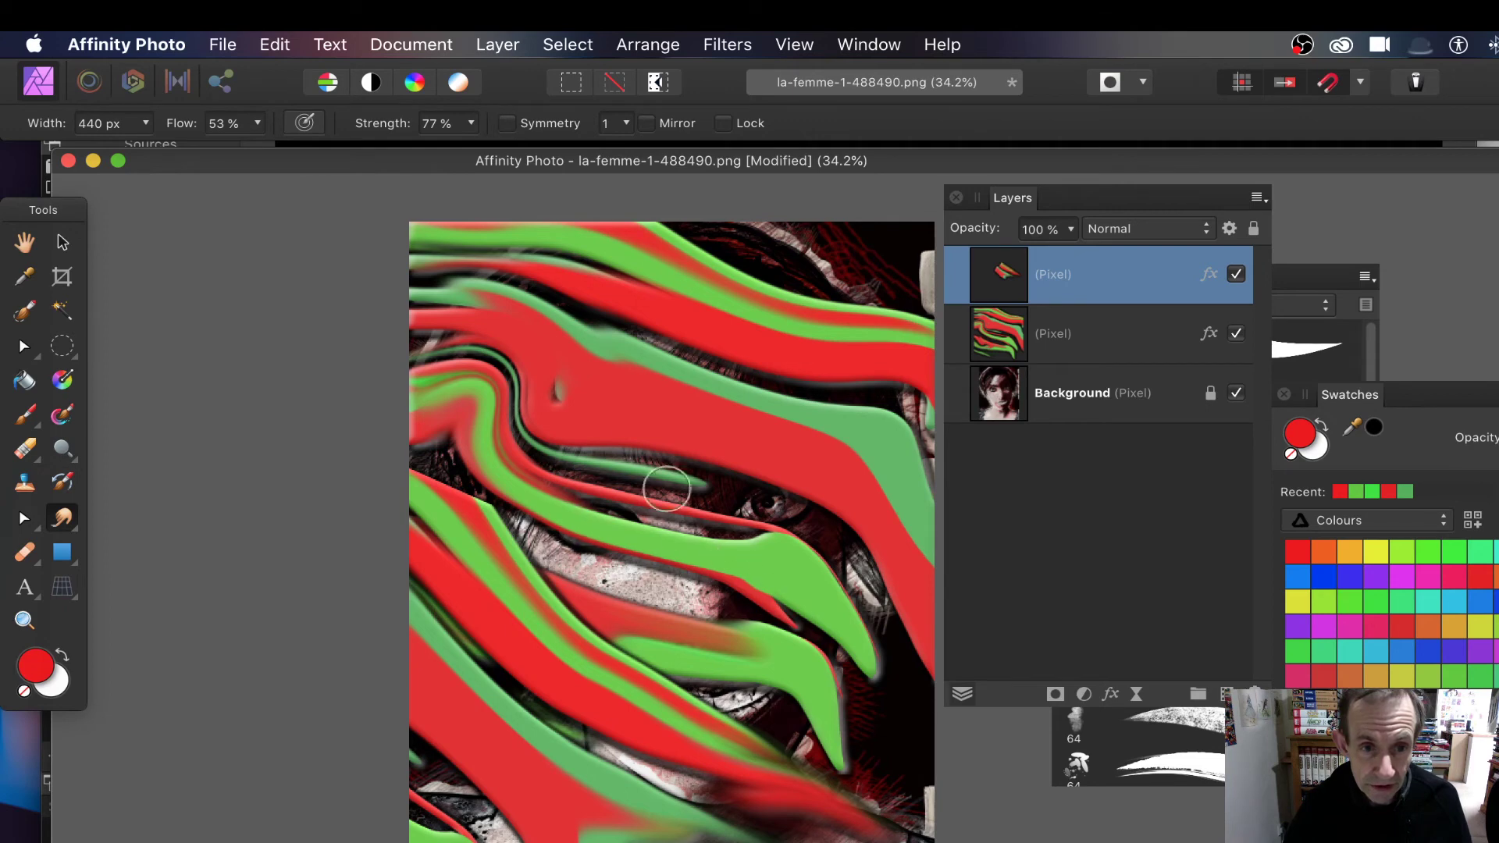
mouse_move(440, 538)
mouse_down()
mouse_move(483, 550)
mouse_move(448, 500)
mouse_move(587, 634)
mouse_up()
key(super+z)
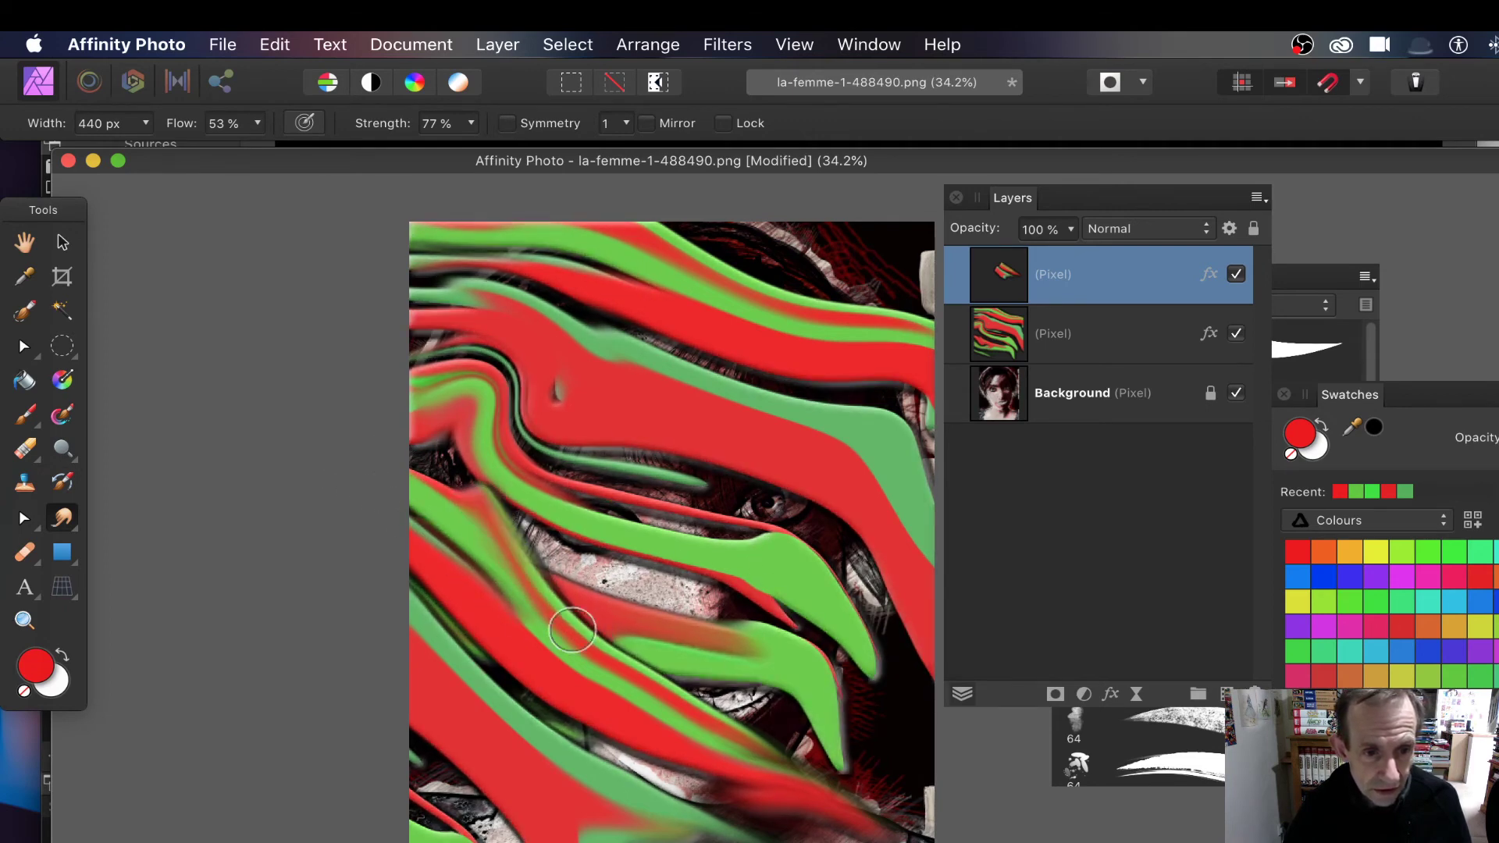
key(super+z)
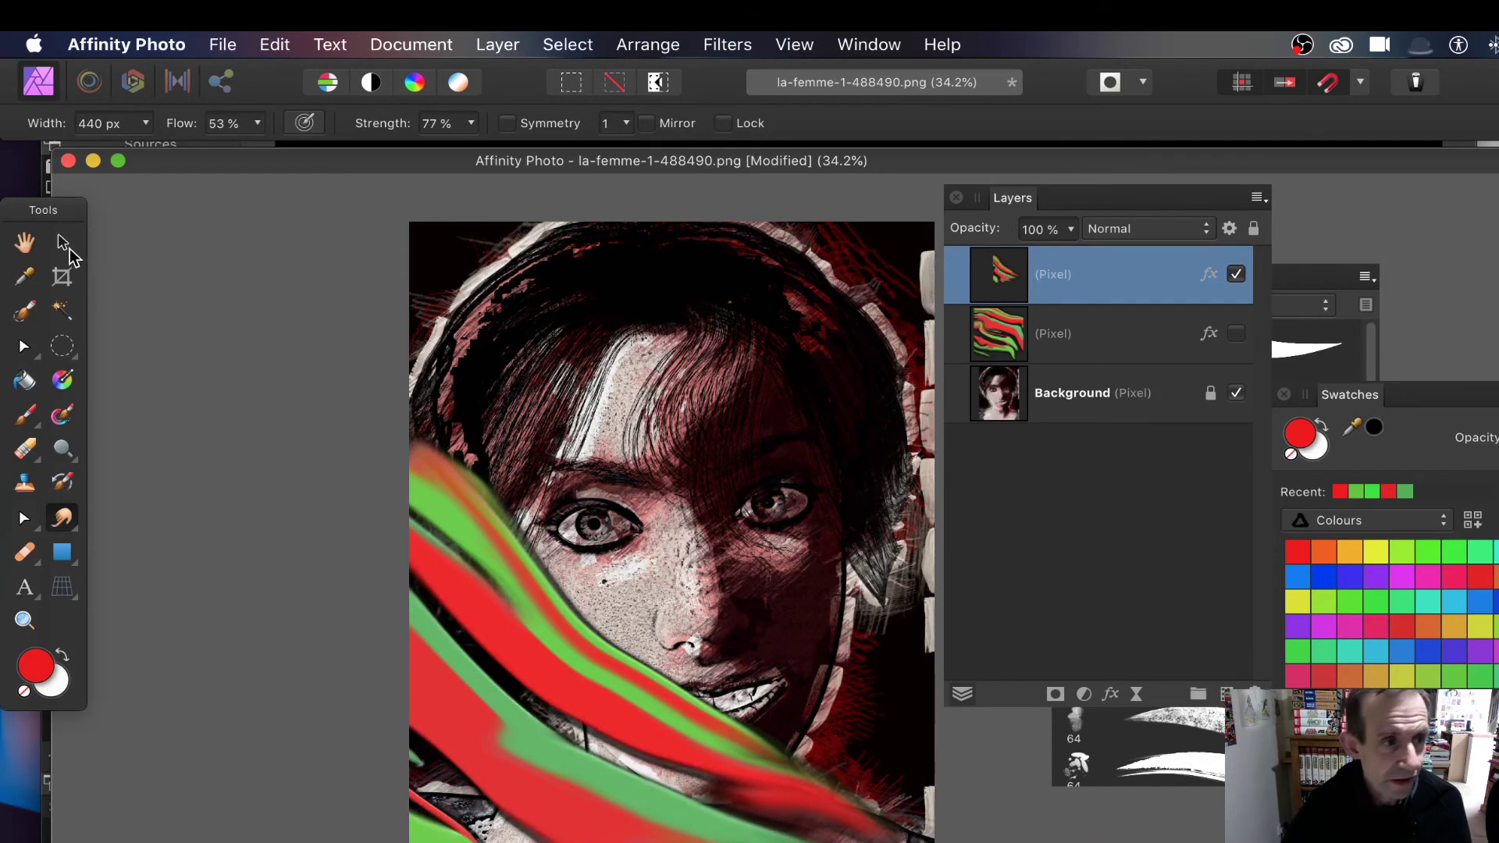
Move the rotated copy up and right, smudge its lower strokes, and show the middle wave layer
click(63, 244)
drag(531, 626, 656, 493)
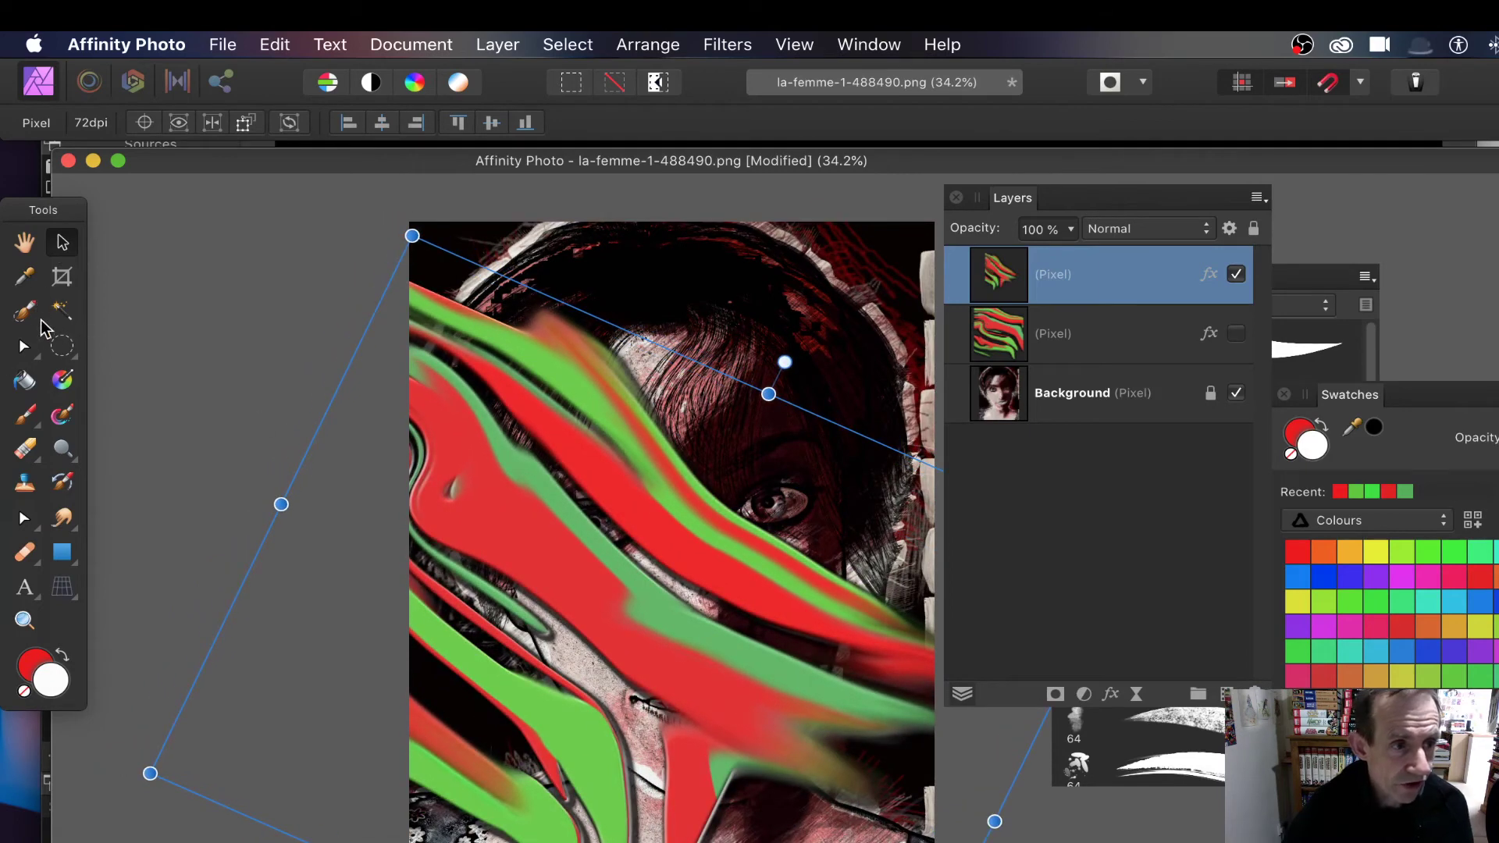
click(64, 517)
mouse_move(546, 601)
mouse_down()
mouse_move(569, 812)
mouse_move(616, 751)
mouse_move(570, 827)
mouse_move(781, 823)
mouse_move(690, 837)
mouse_move(567, 804)
mouse_move(441, 831)
mouse_move(499, 808)
mouse_move(492, 706)
mouse_move(582, 706)
mouse_move(722, 839)
mouse_up()
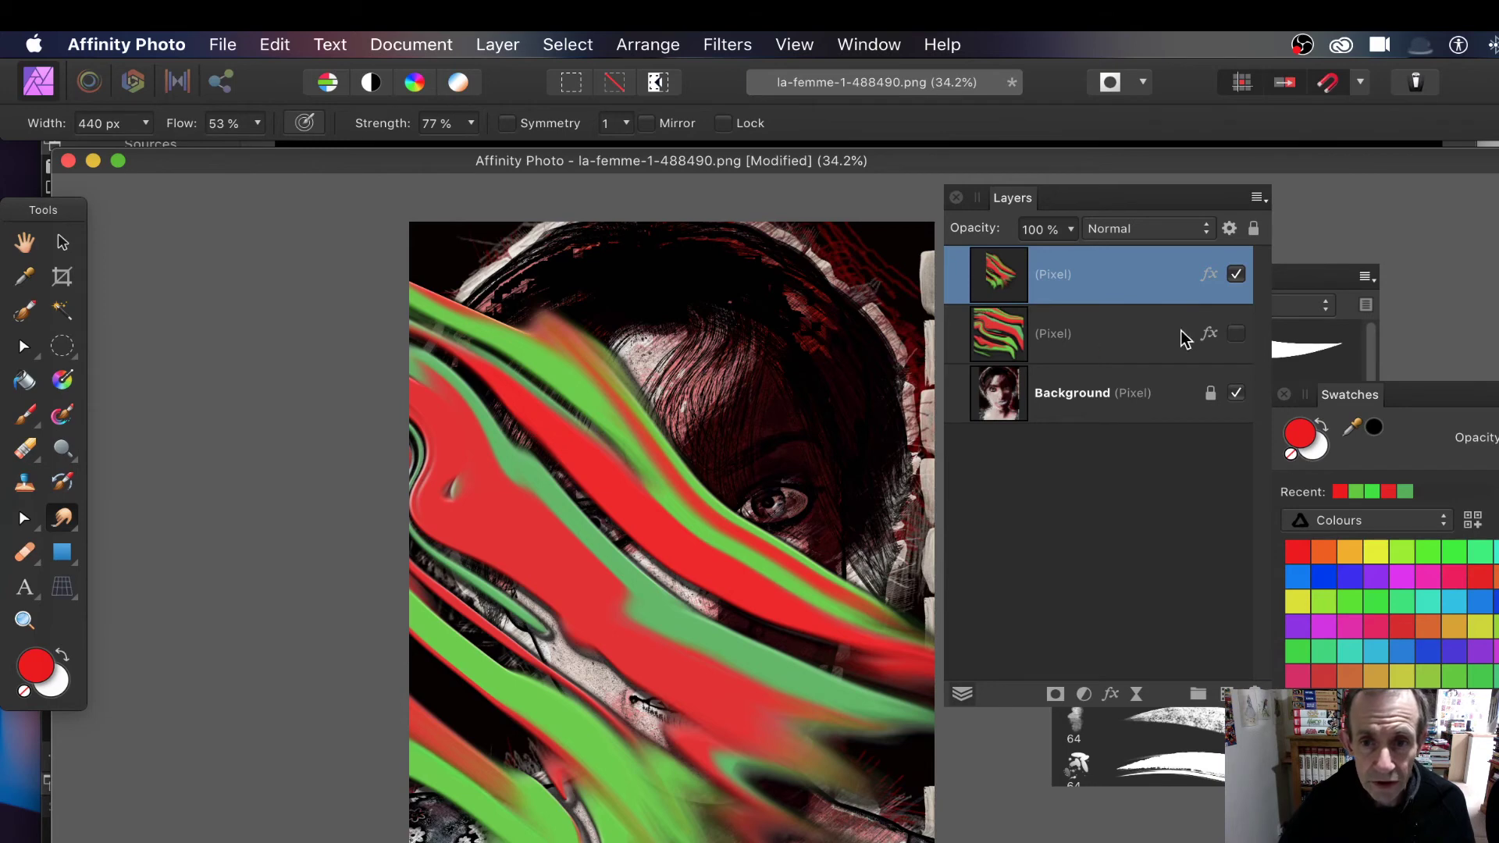
click(1235, 333)
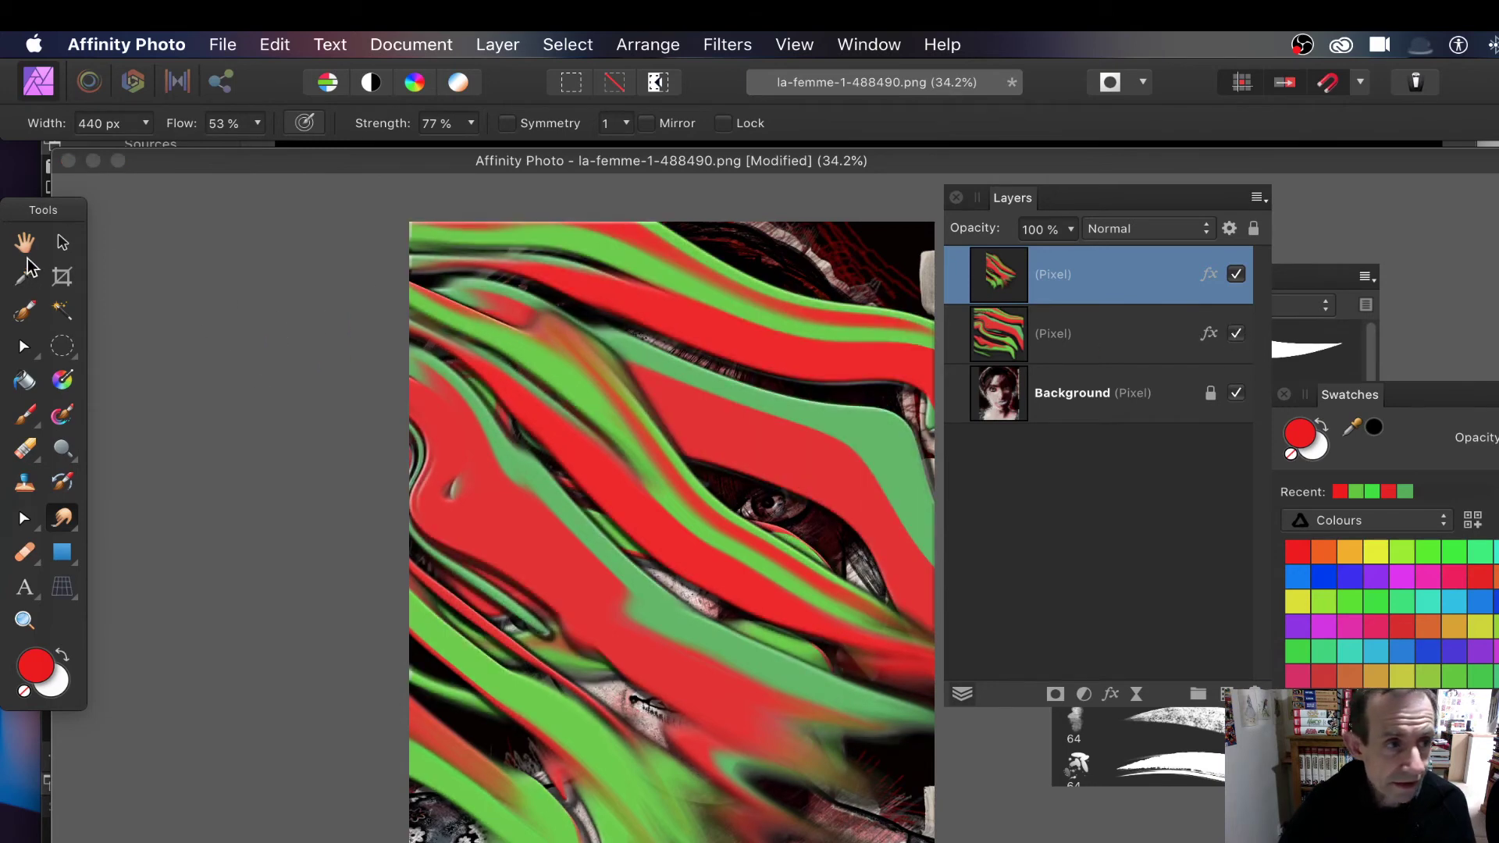
Reposition the wave layers and stretch the middle one to about 2872 px wide toward the left edge
click(69, 245)
drag(587, 601, 438, 735)
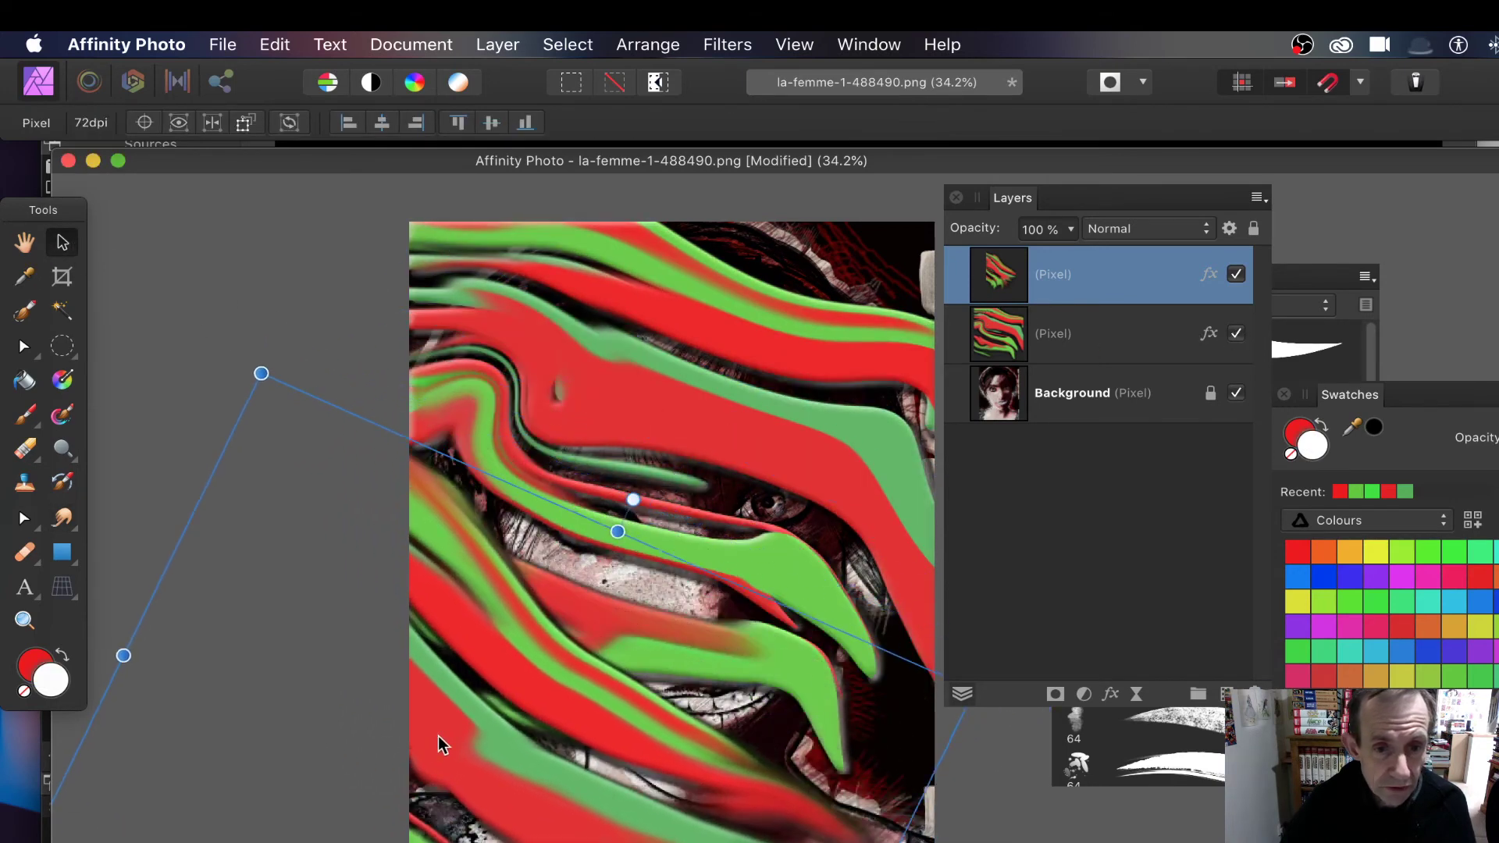
click(816, 449)
drag(811, 423, 768, 400)
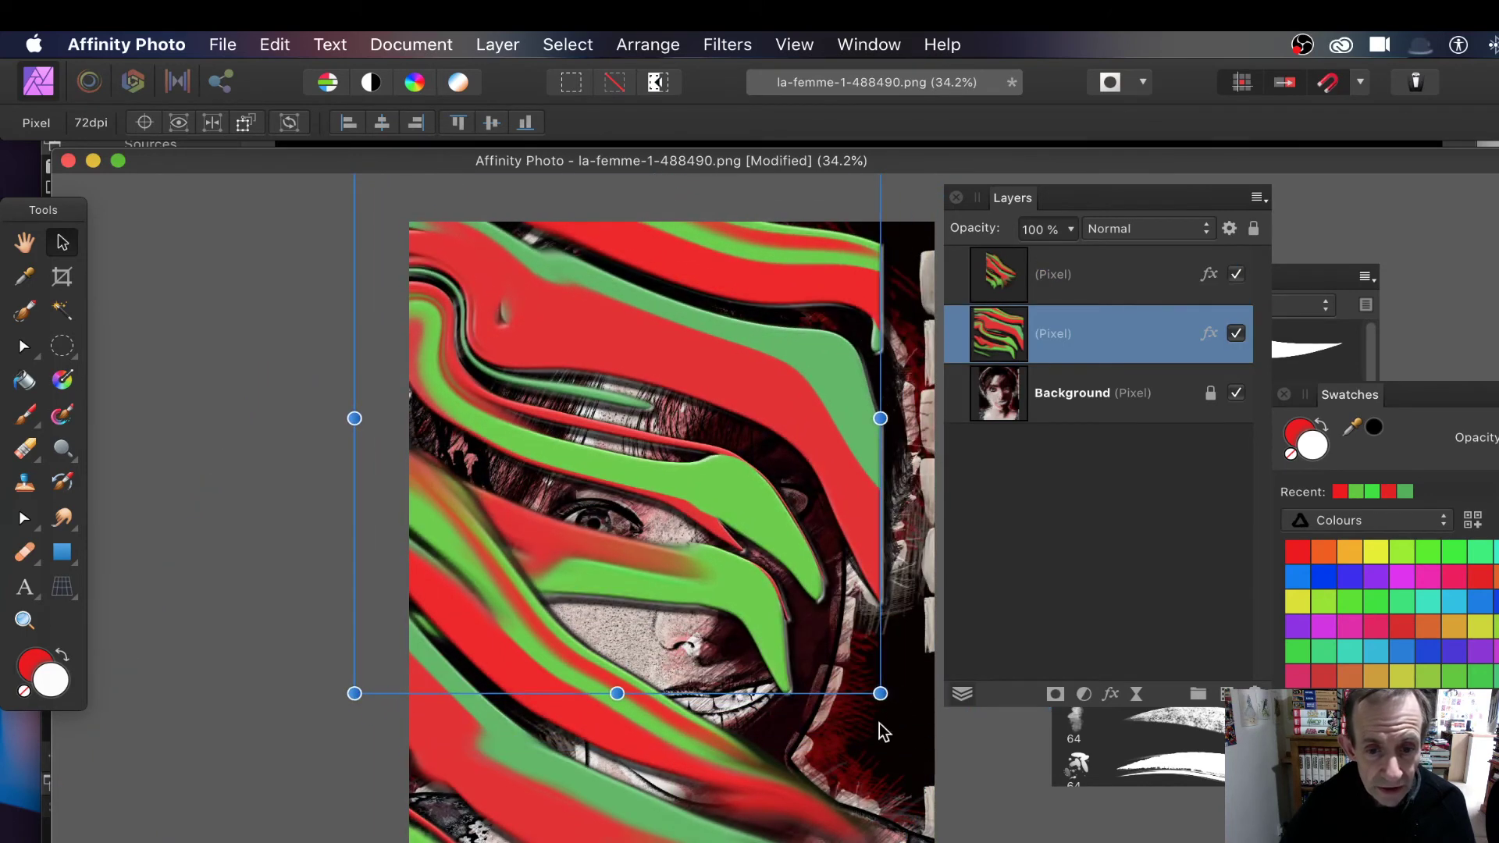
drag(880, 692, 941, 746)
drag(771, 492, 841, 485)
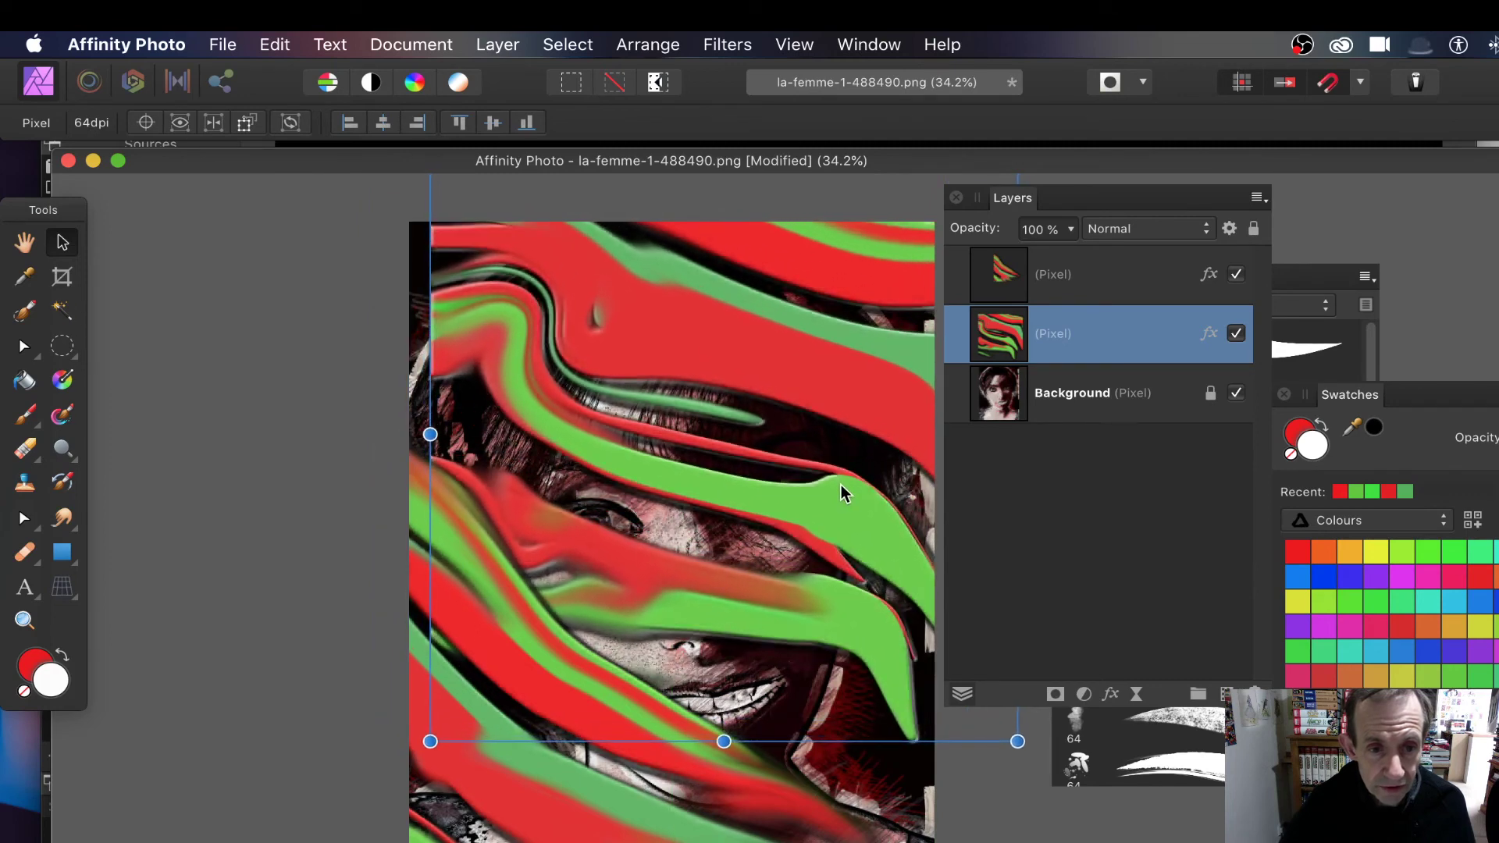
drag(430, 434, 395, 429)
click(328, 433)
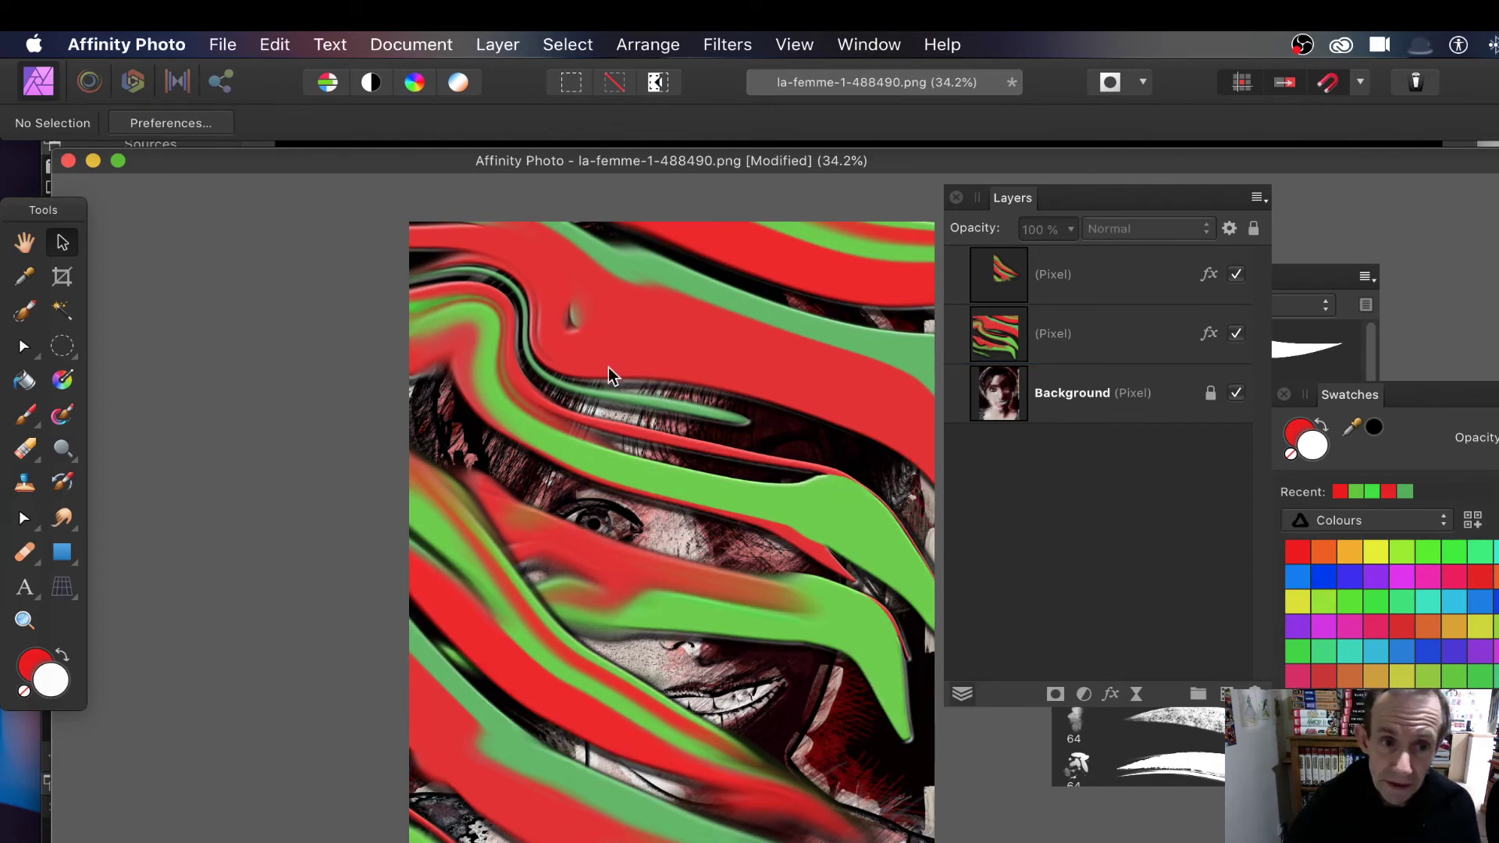
click(604, 304)
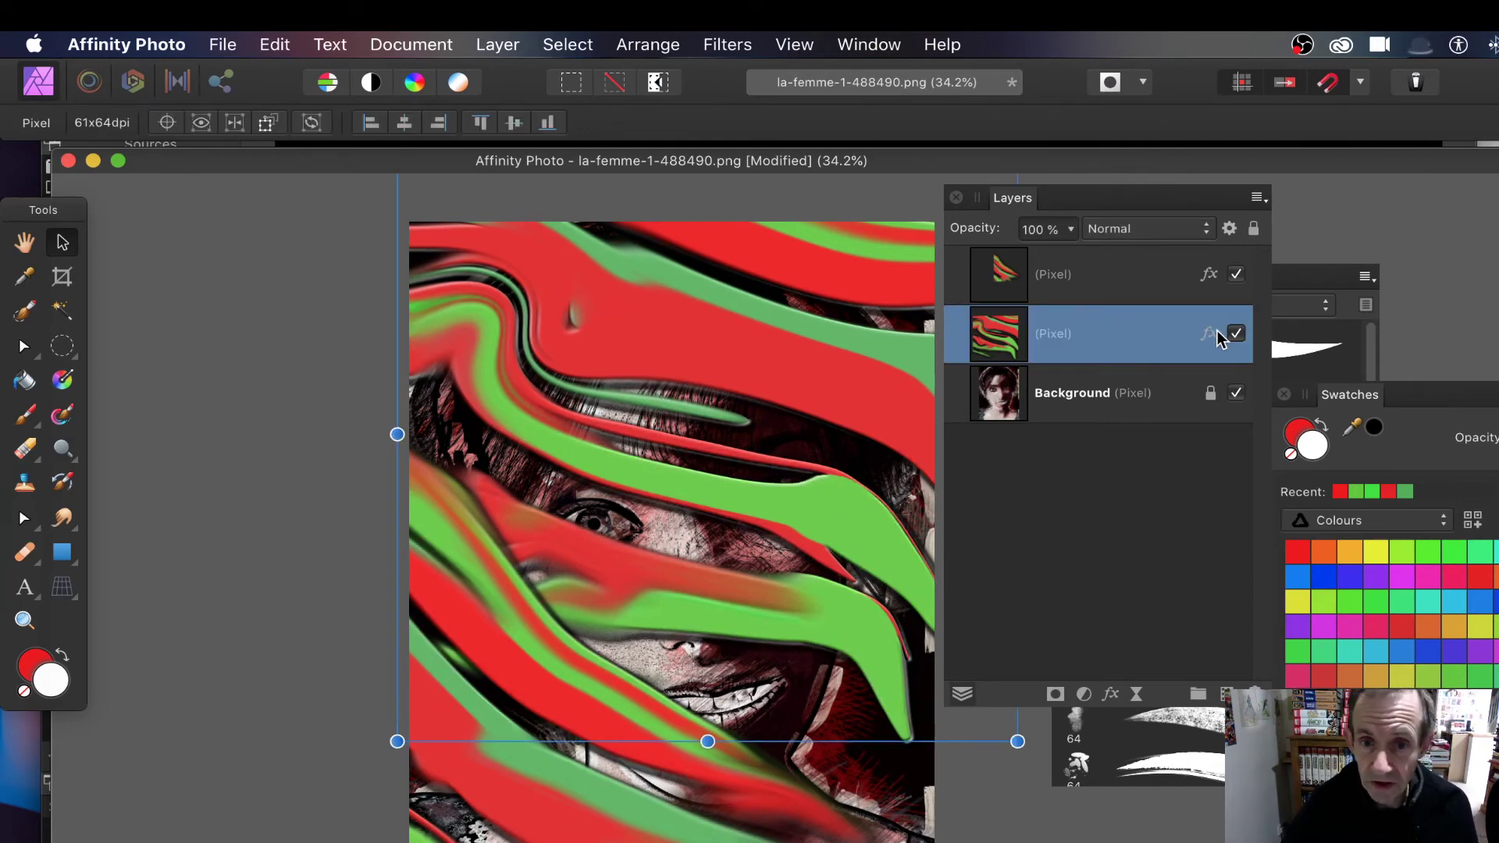
click(515, 42)
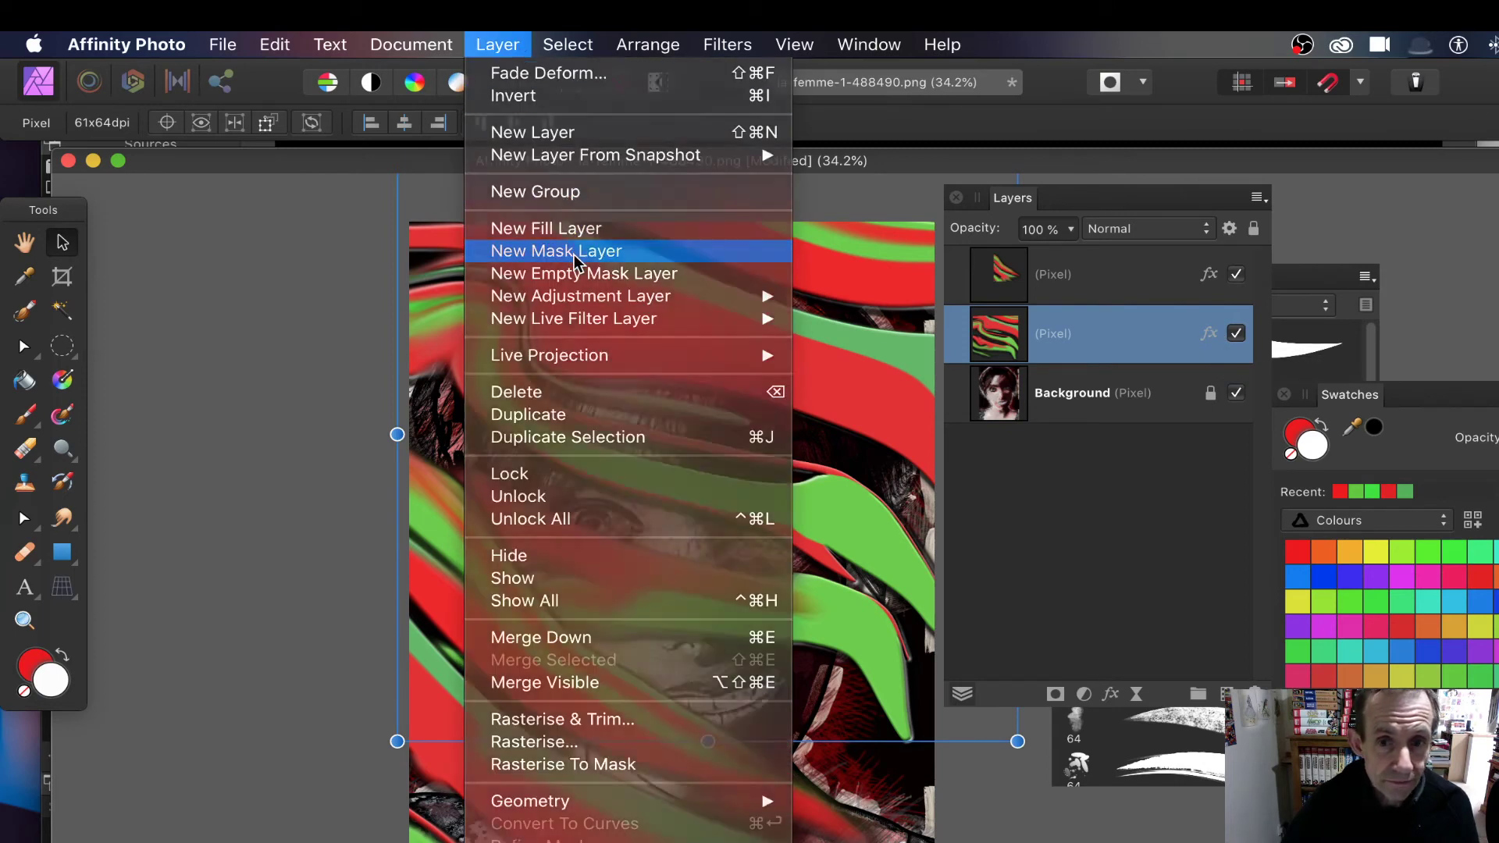
Add a mask to the middle wave layer and draw a linear gradient on it starting left of the image
click(574, 254)
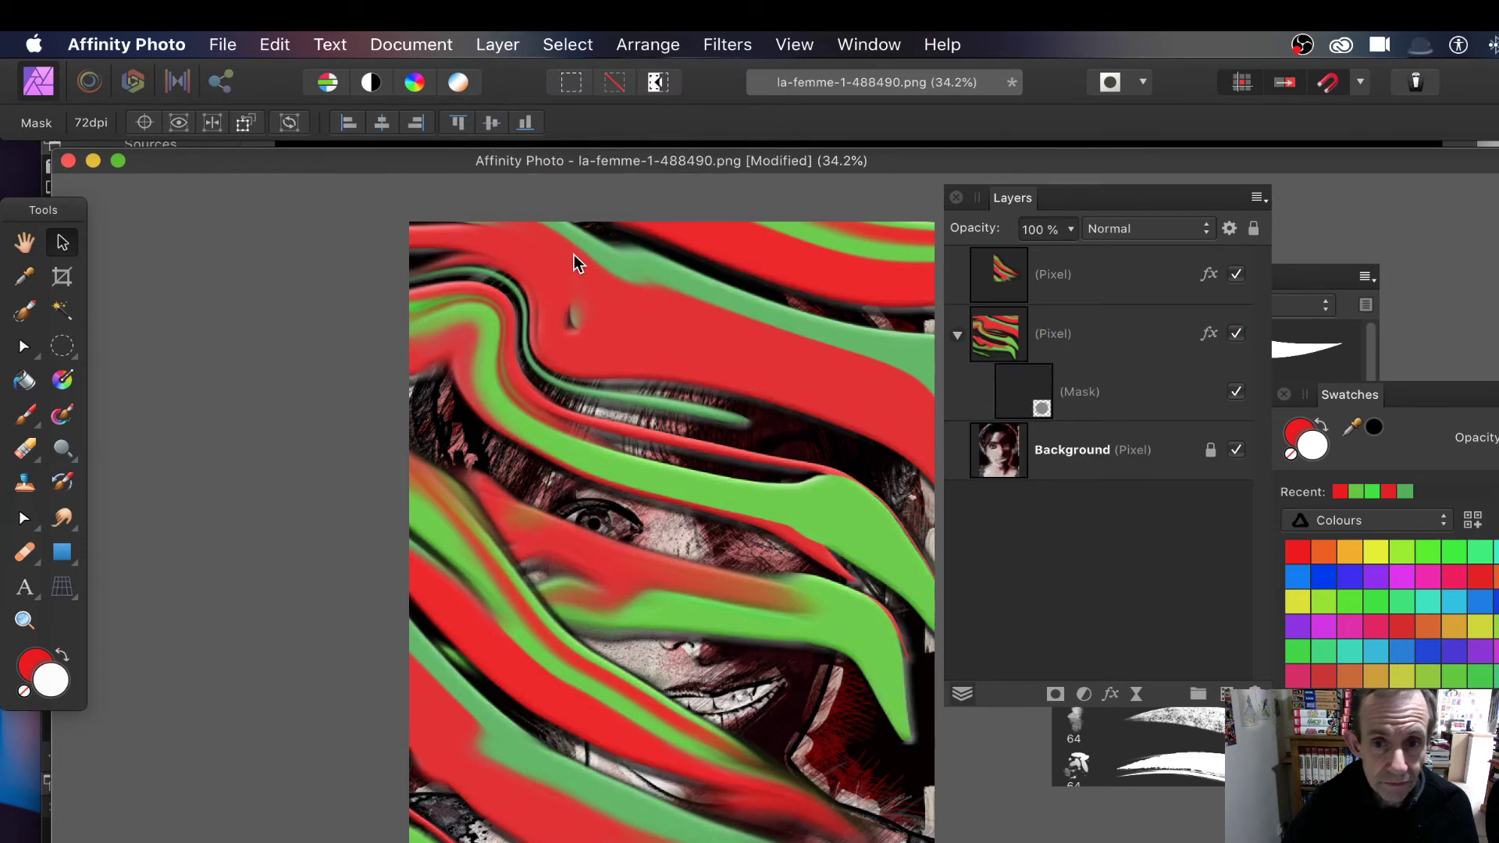
click(1029, 391)
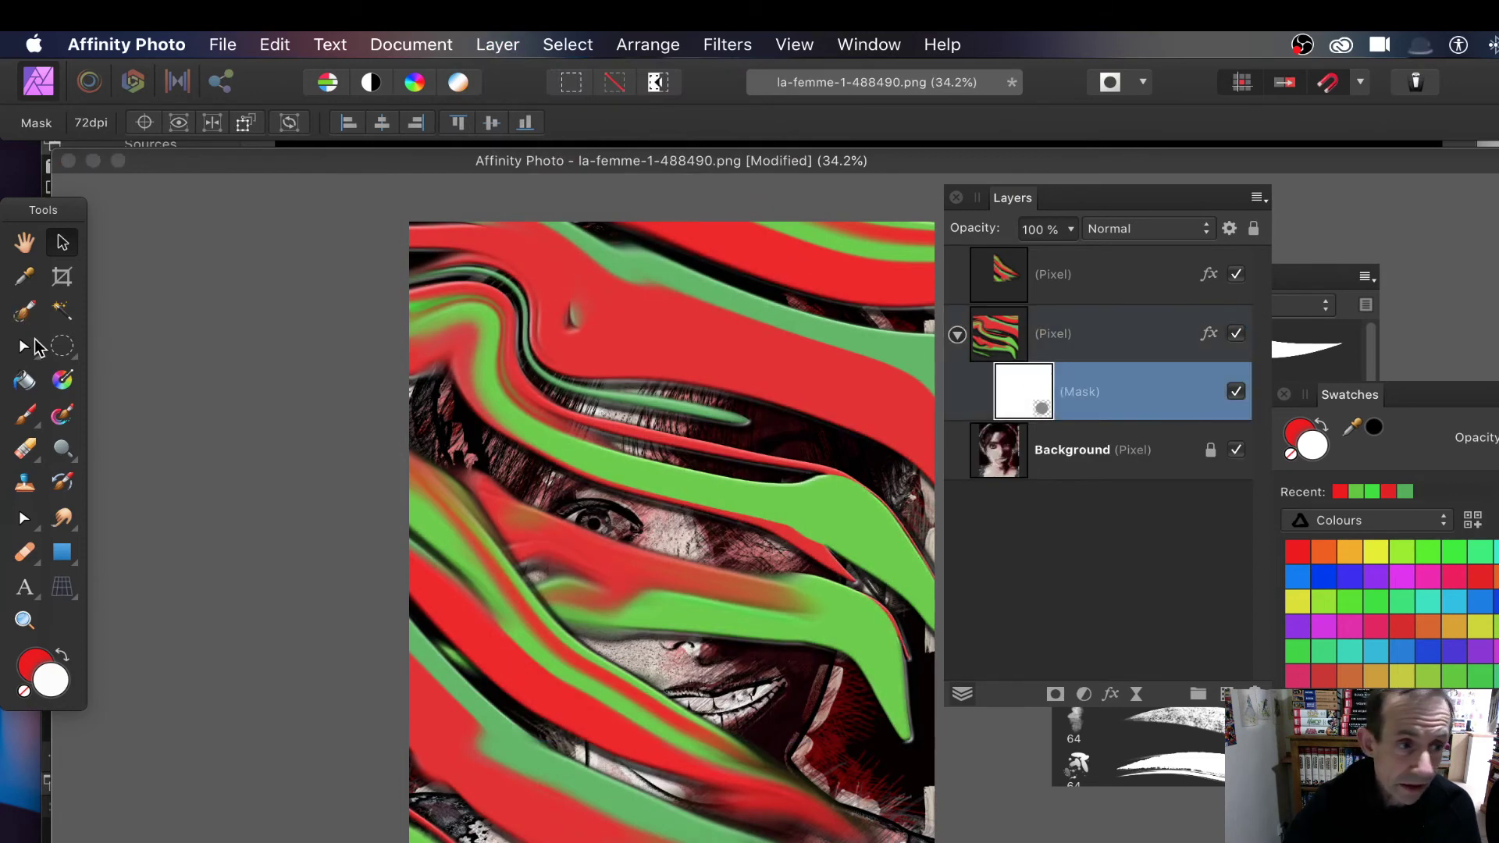
click(64, 382)
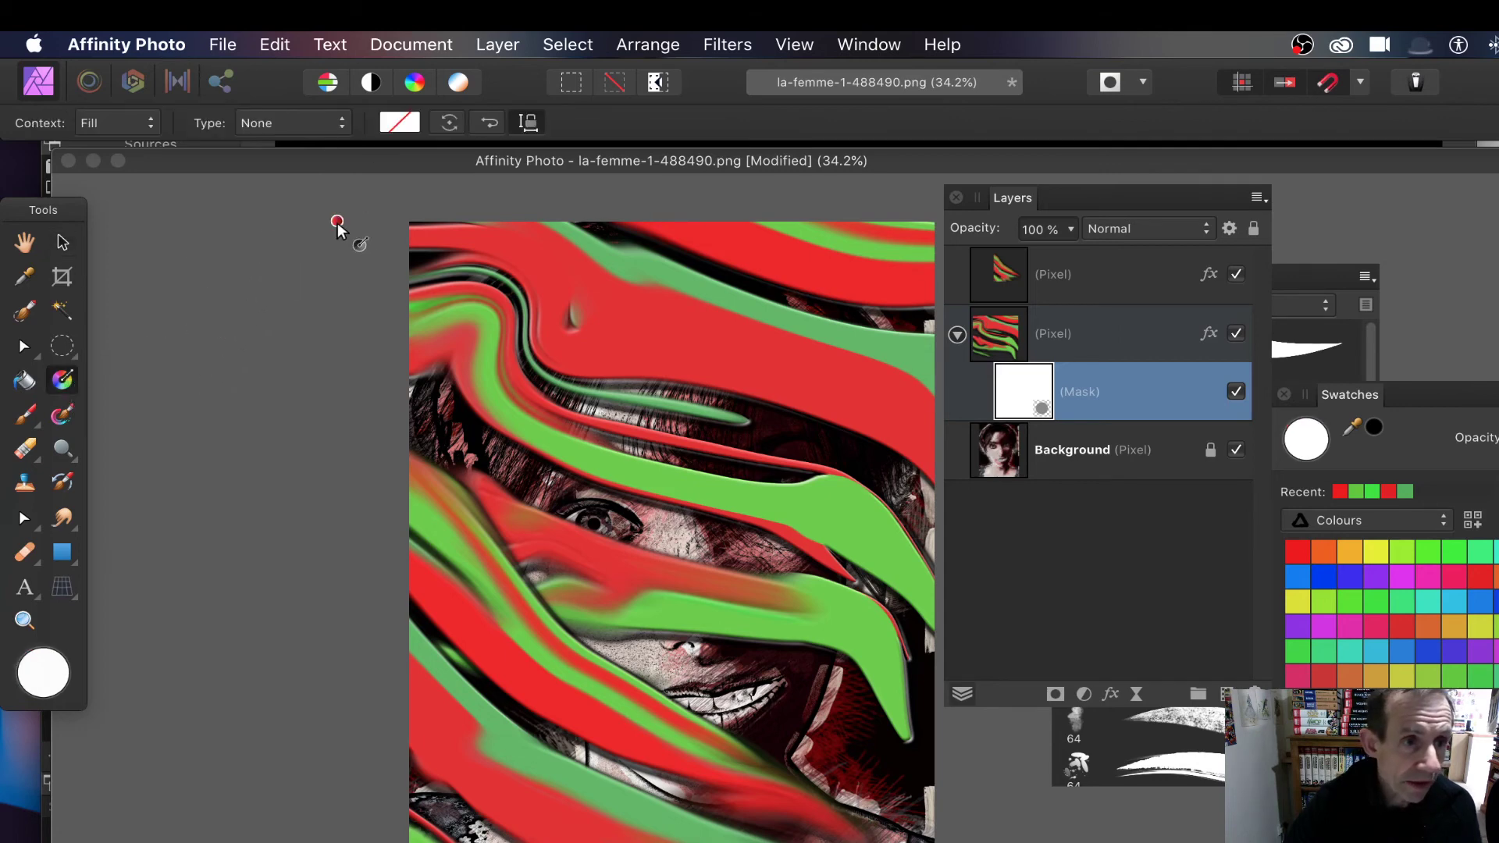
drag(867, 371, 1147, 718)
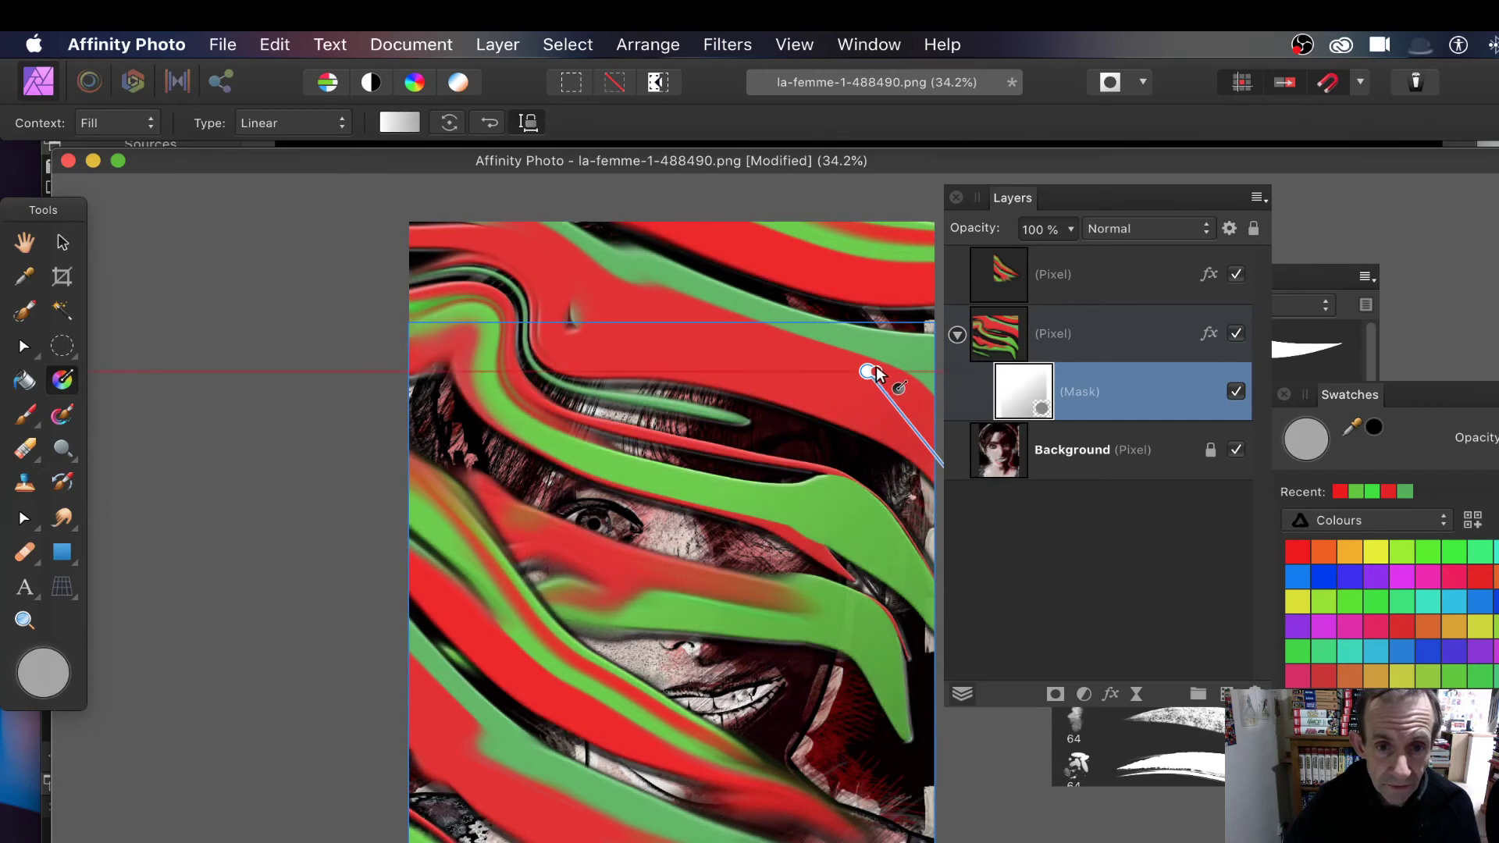
drag(866, 371, 606, 470)
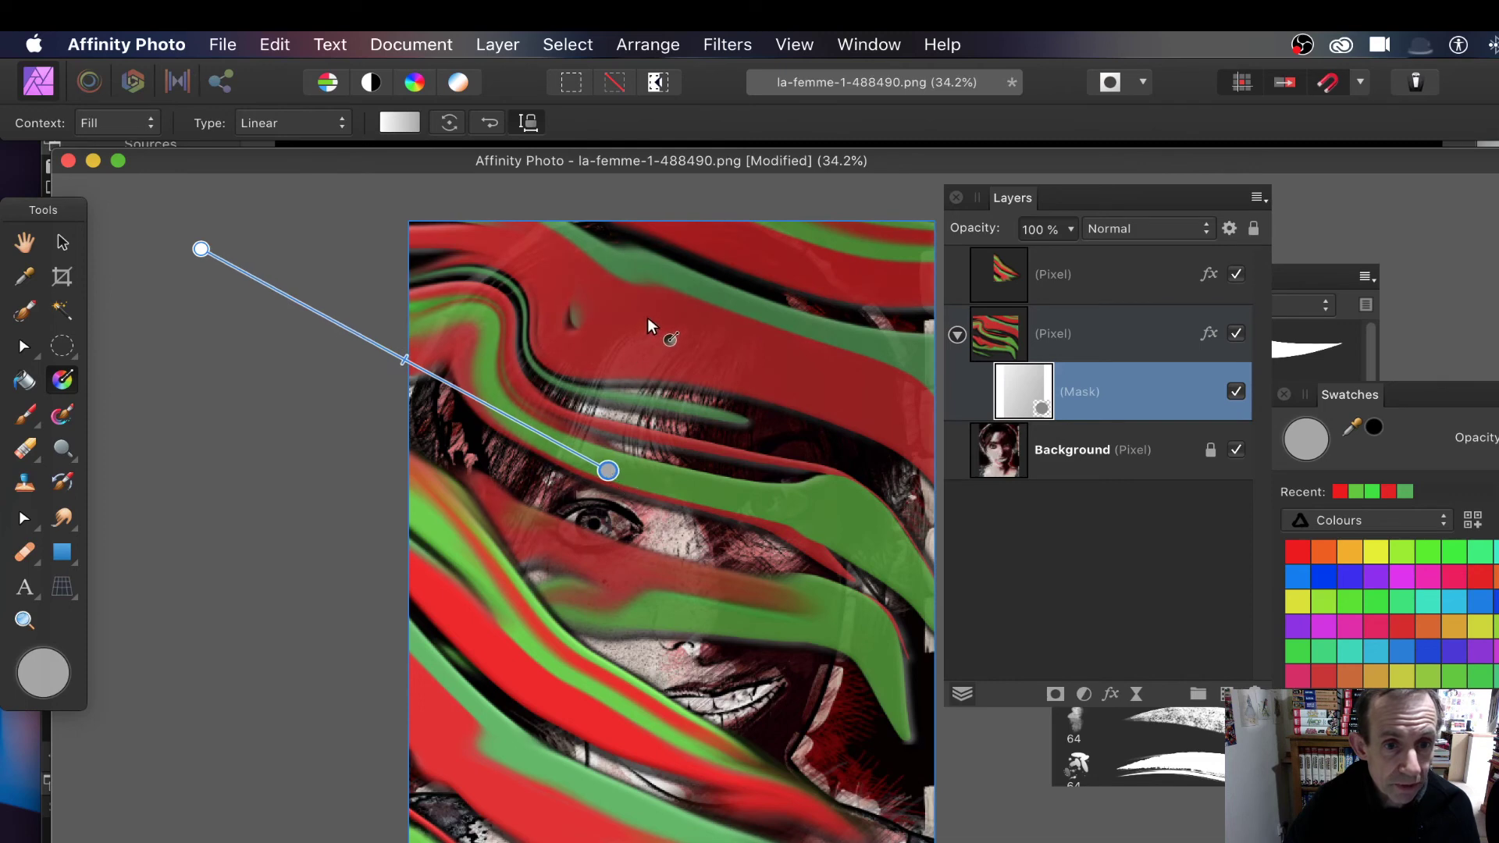
Insert a new dark grey stop at 71% in the mask's gradient editor
click(399, 123)
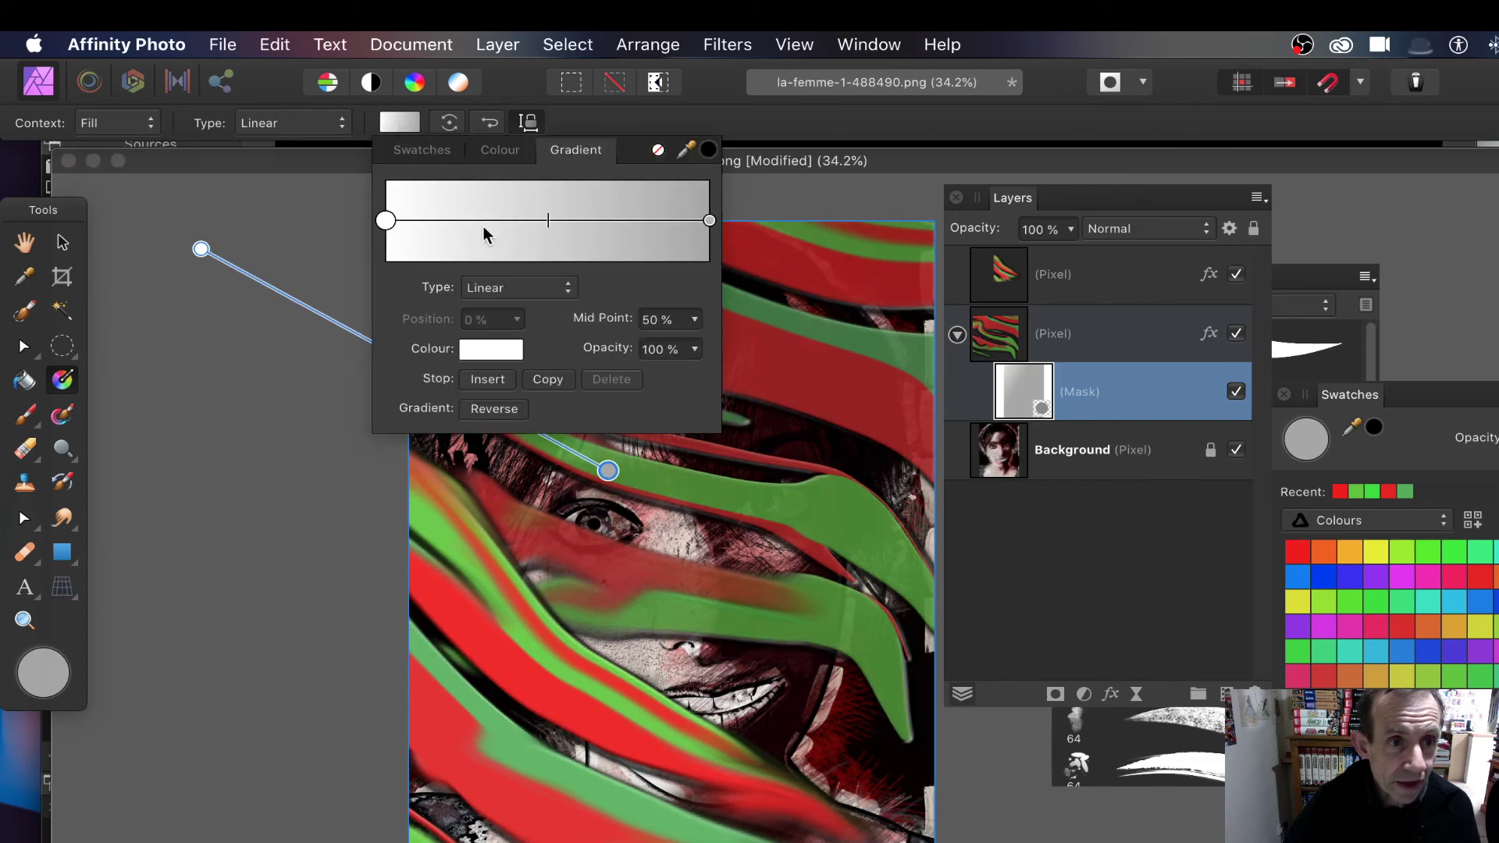
click(709, 220)
drag(598, 219, 616, 219)
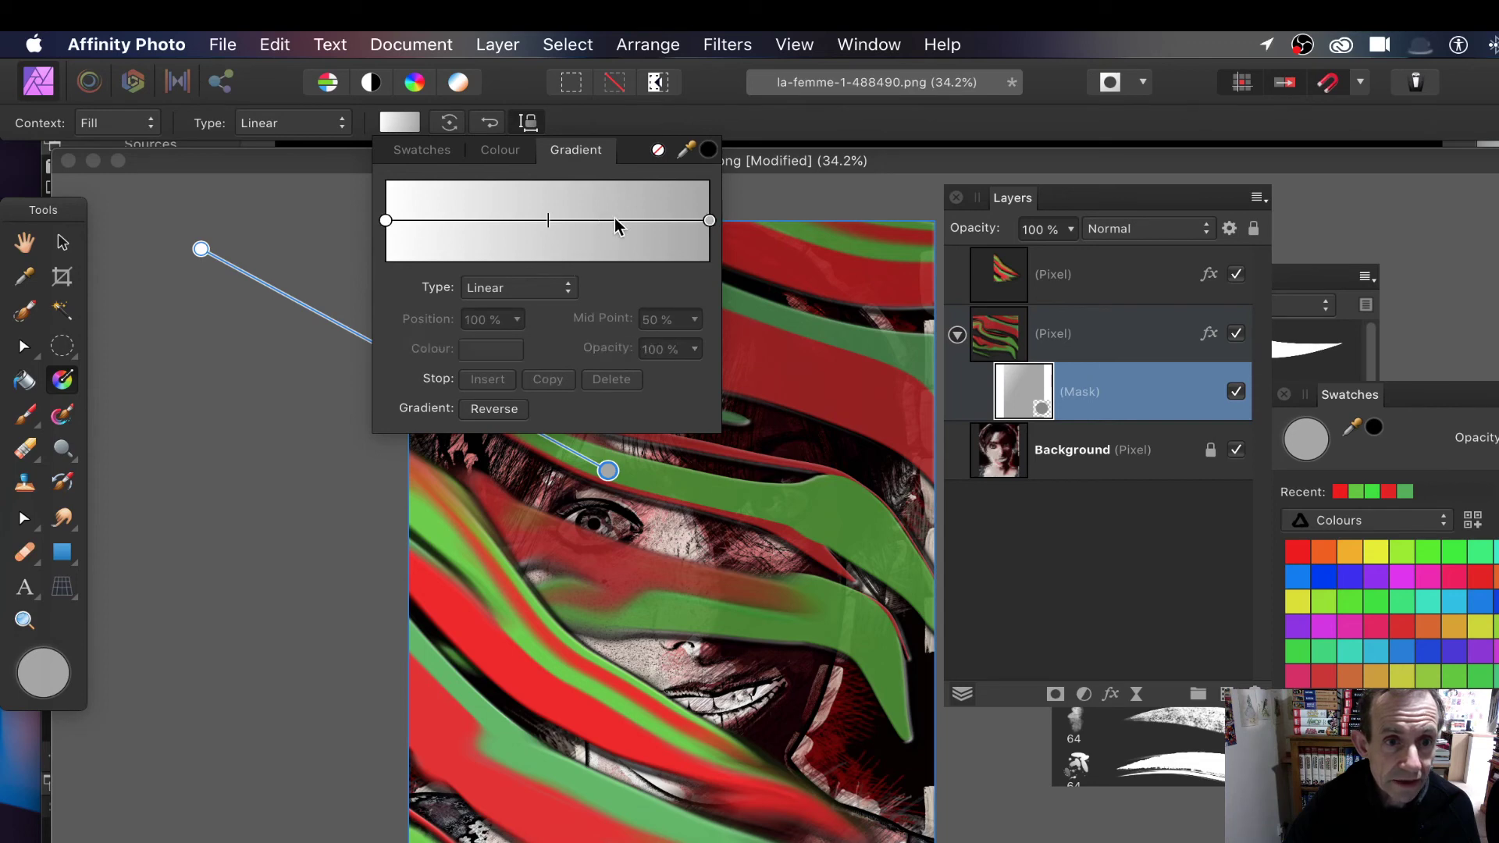
click(478, 345)
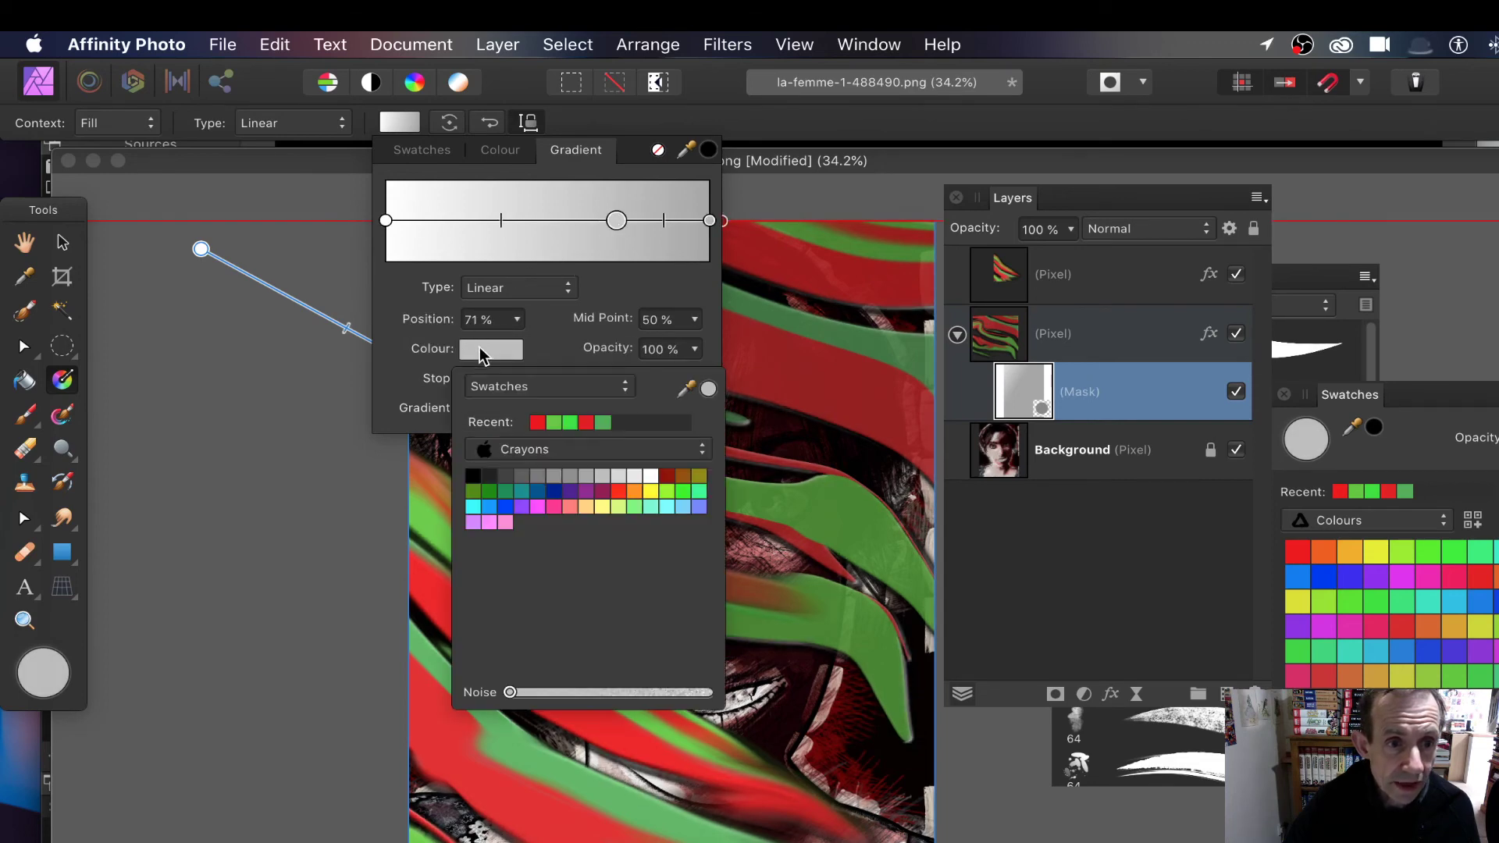
click(504, 476)
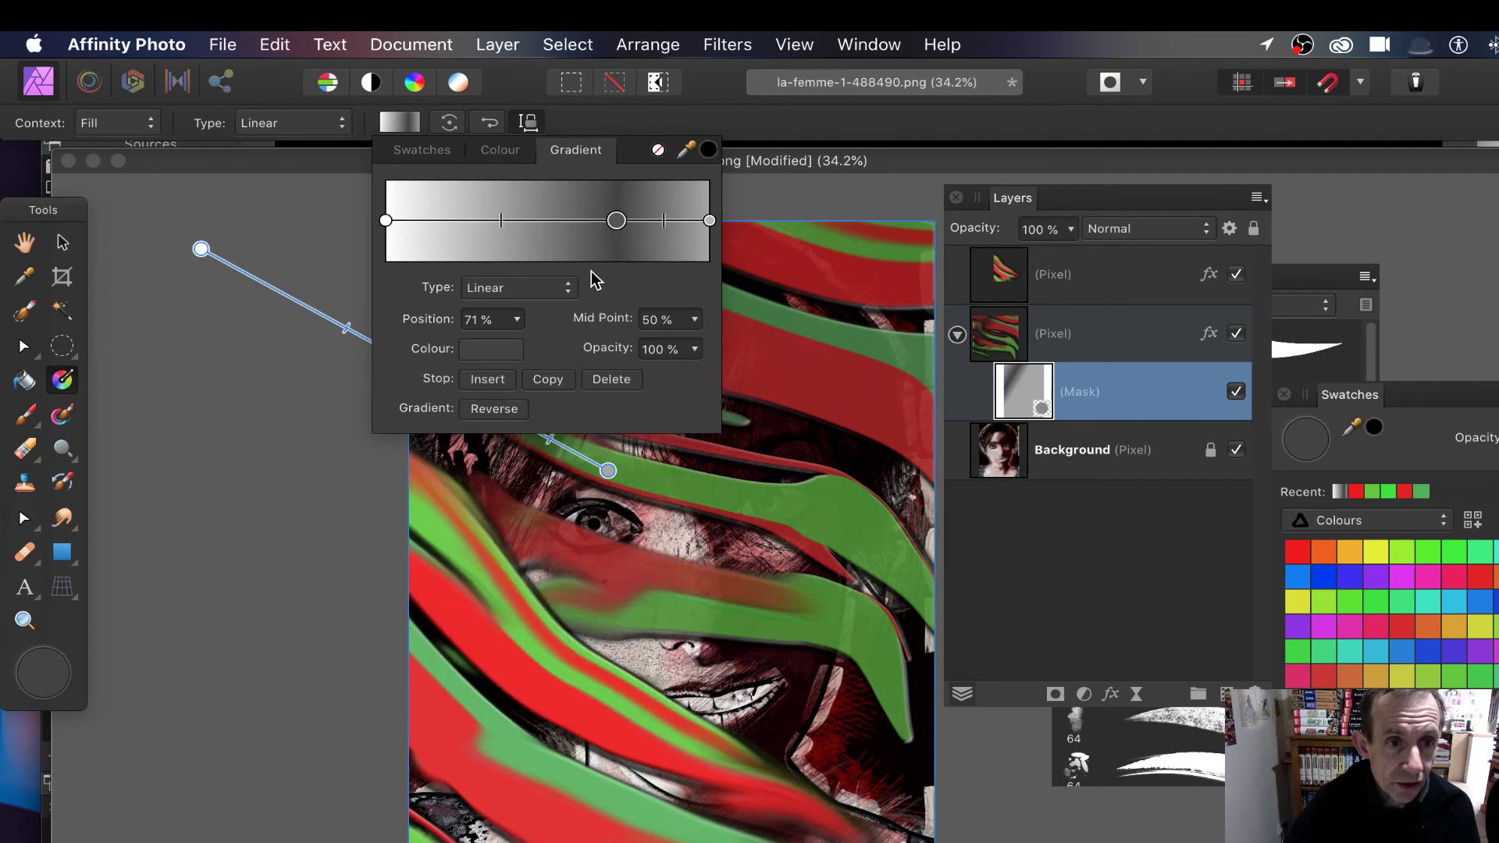
click(348, 190)
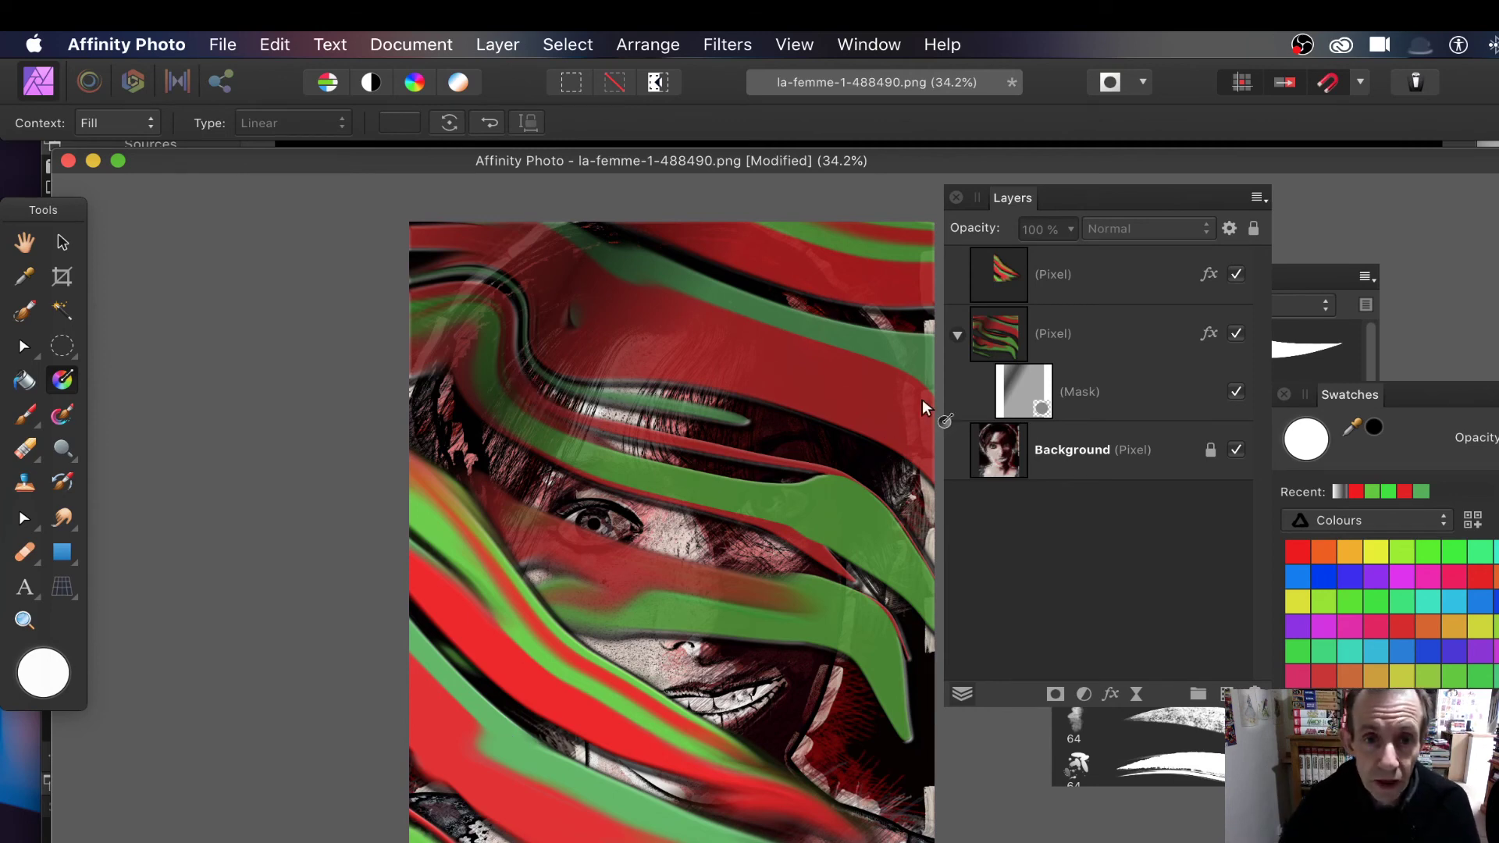
Rasterise the masked middle wave layer, baking its gradient mask into the pixels
click(990, 337)
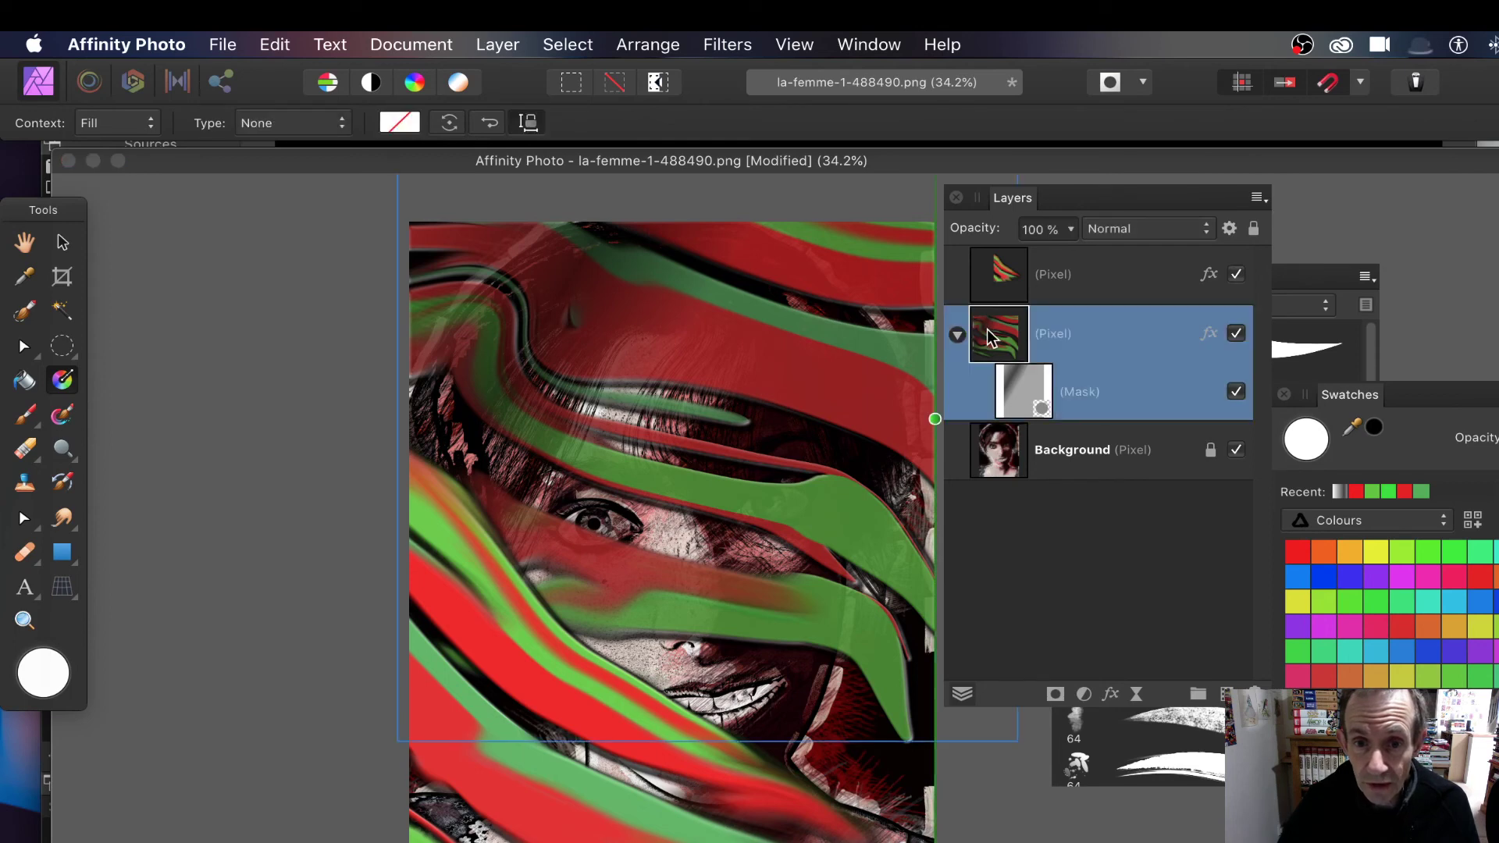
click(507, 45)
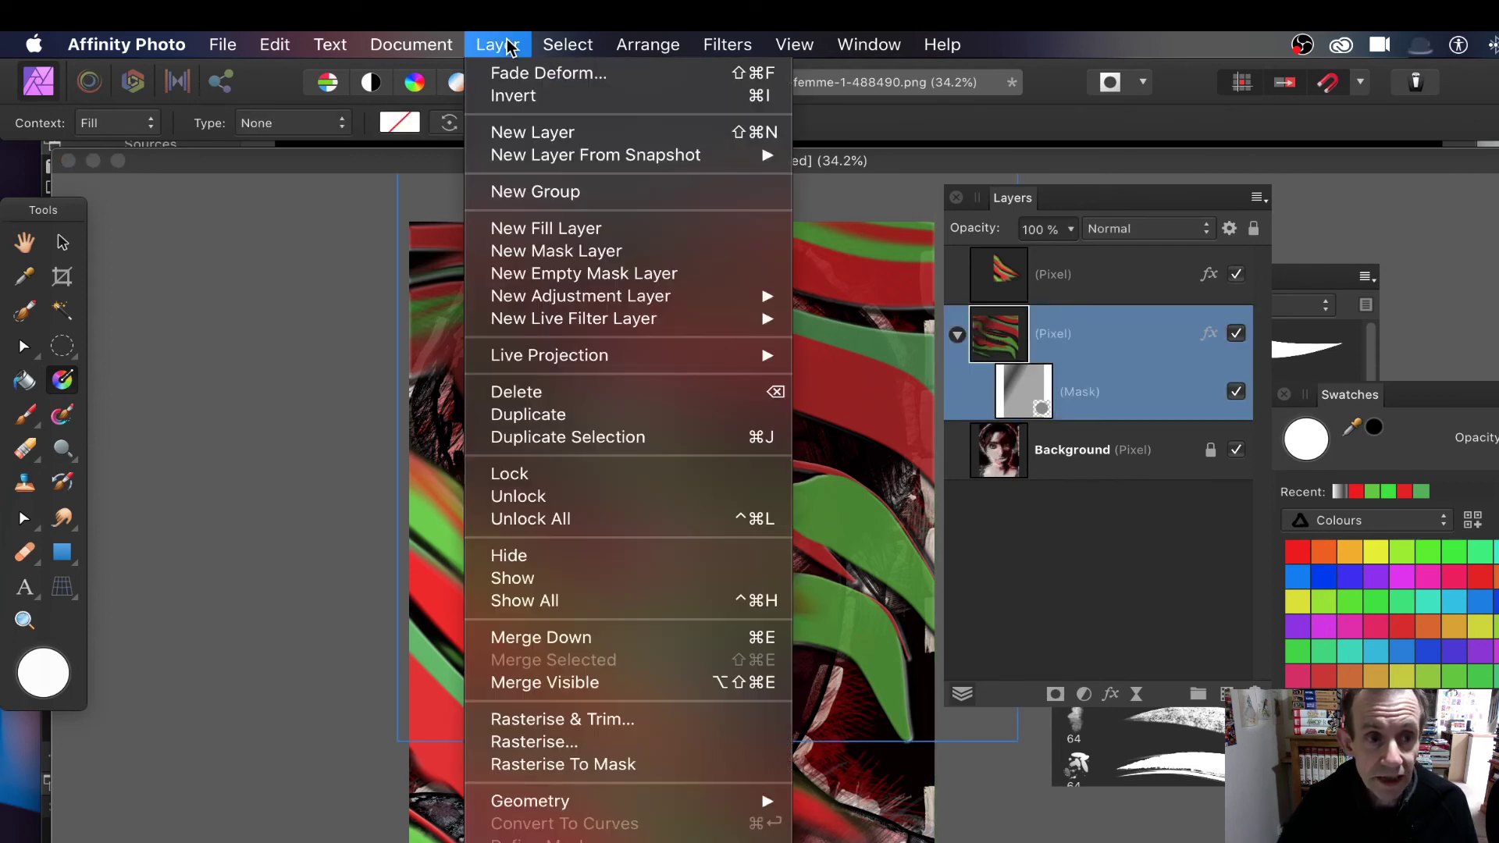
click(576, 743)
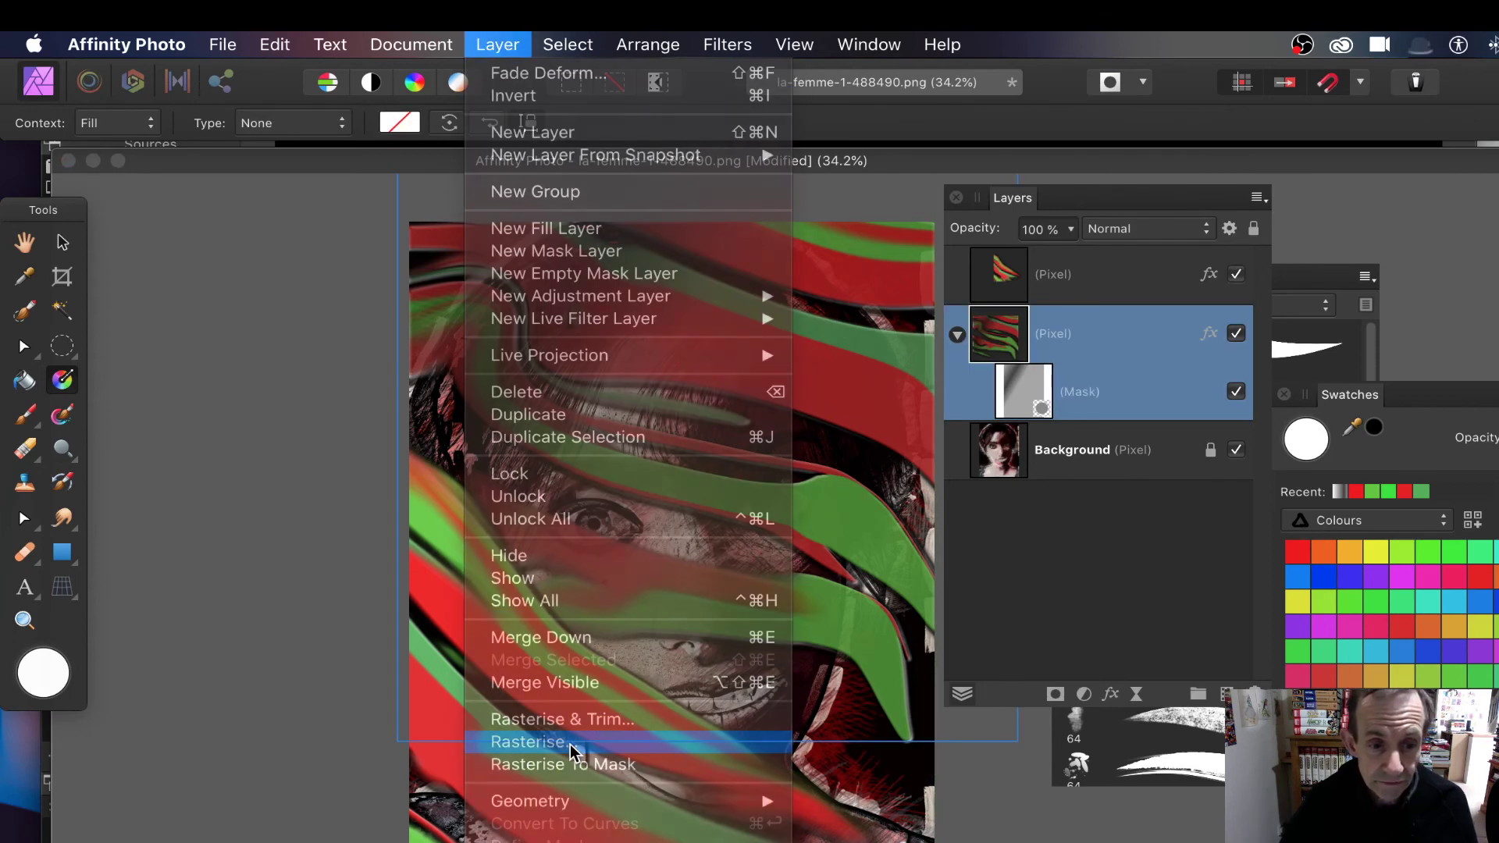
click(1110, 597)
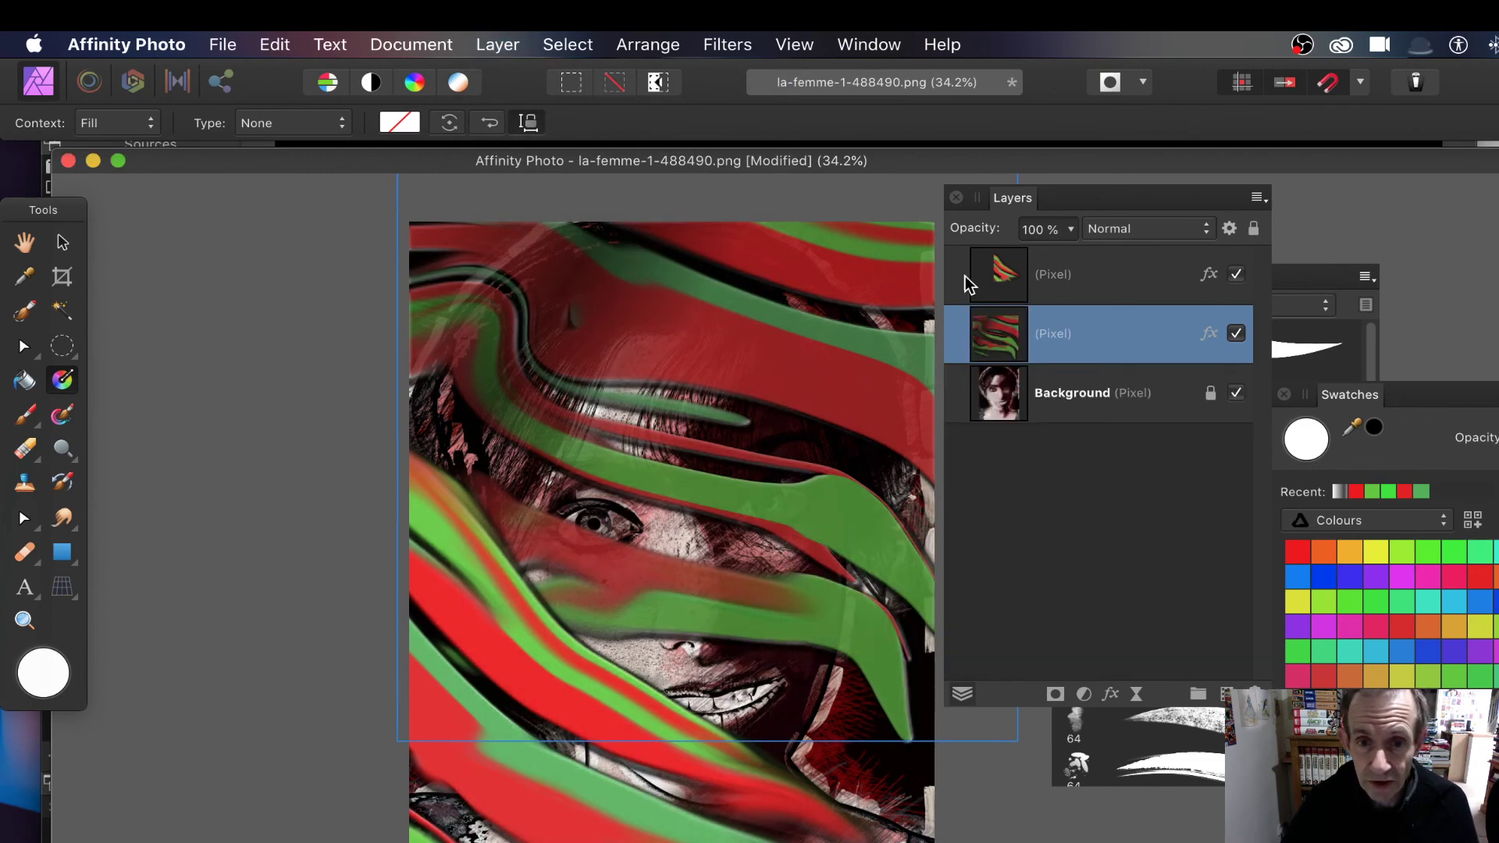
click(740, 48)
mouse_move(817, 154)
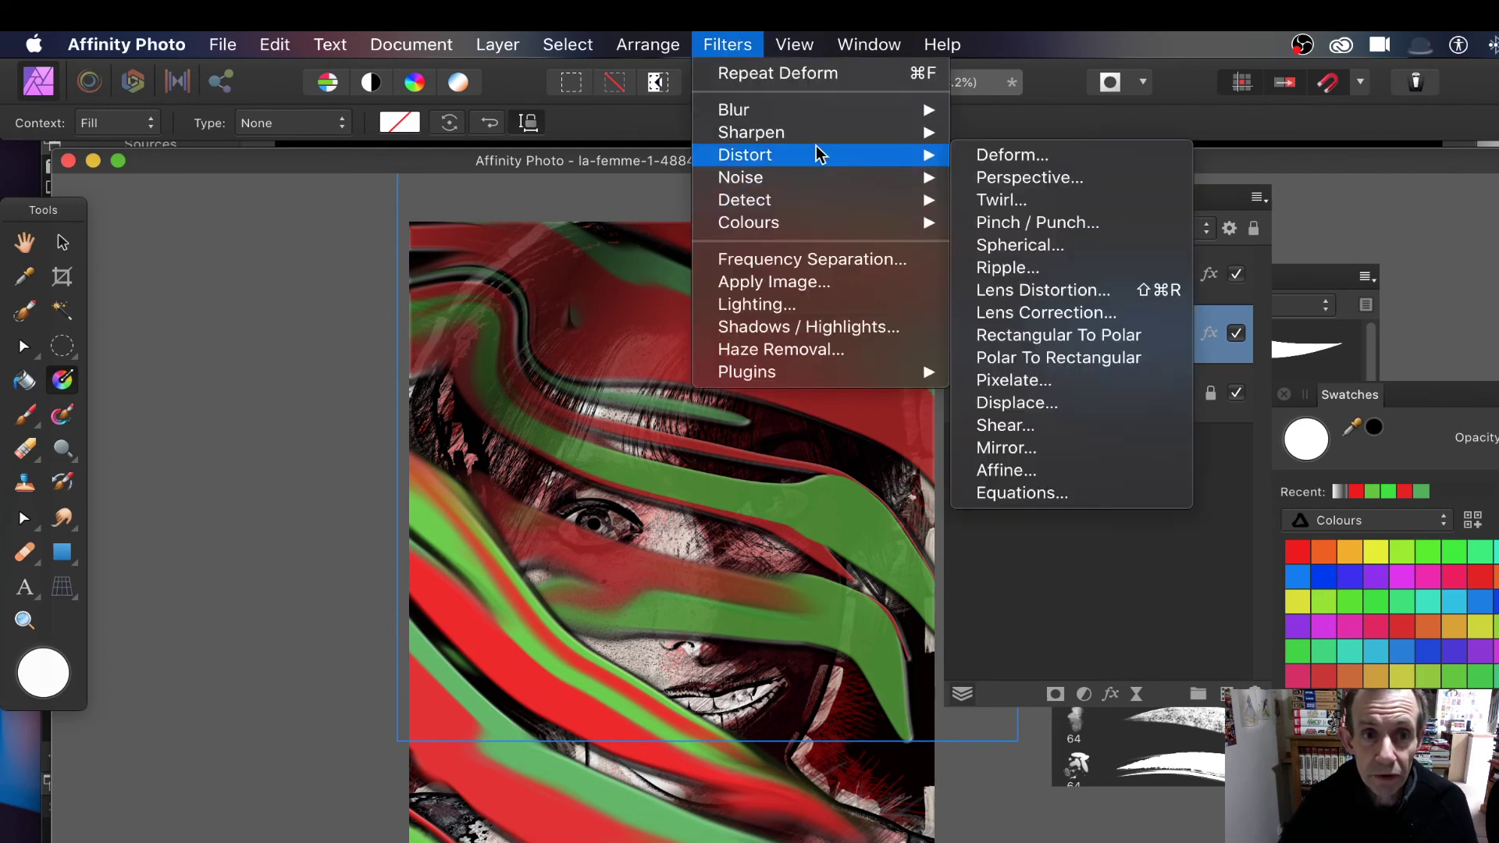
mouse_move(822, 117)
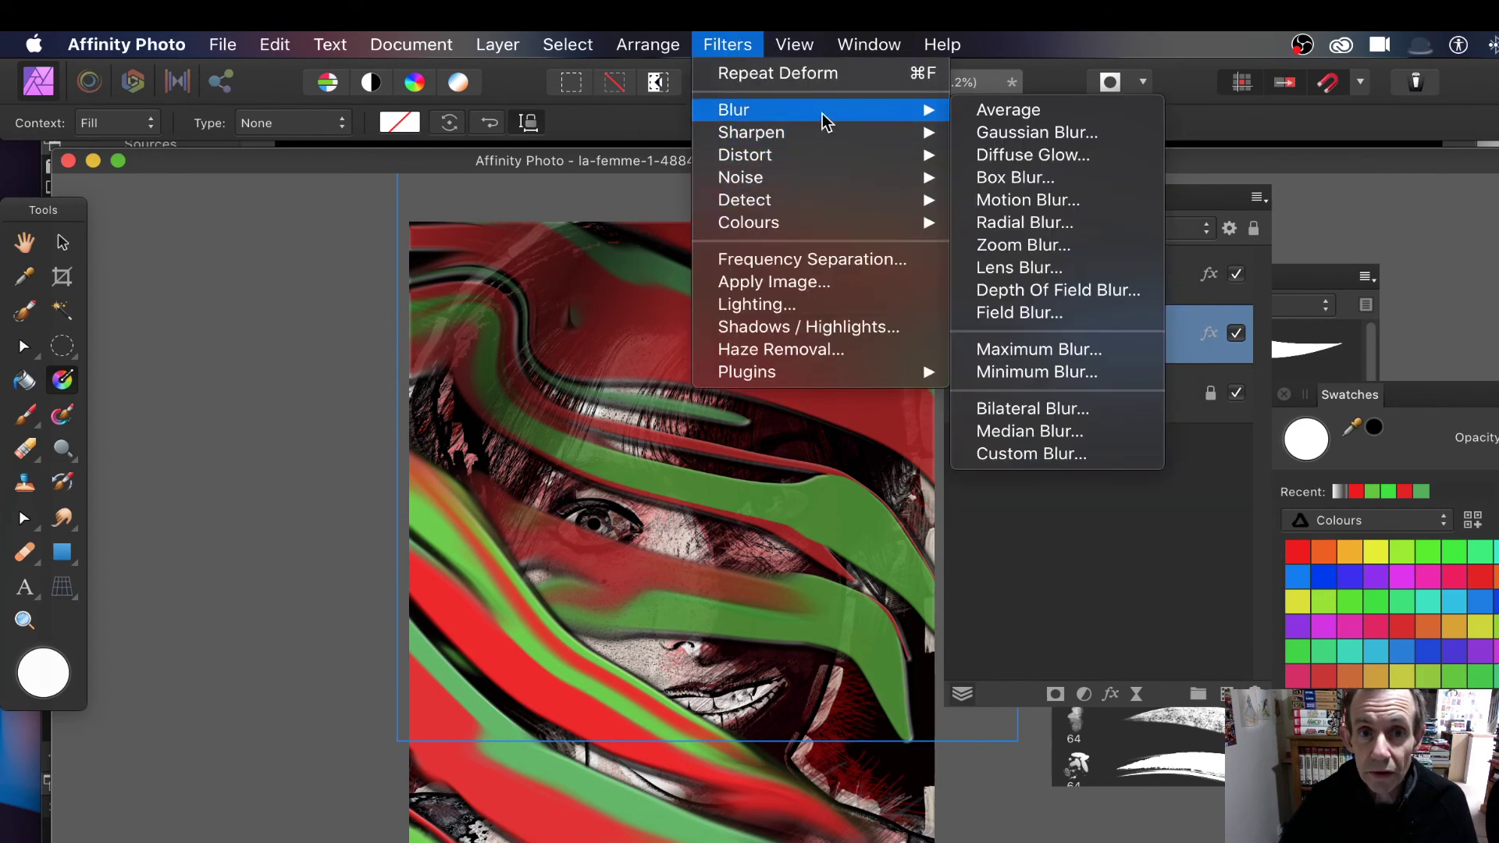
click(1104, 133)
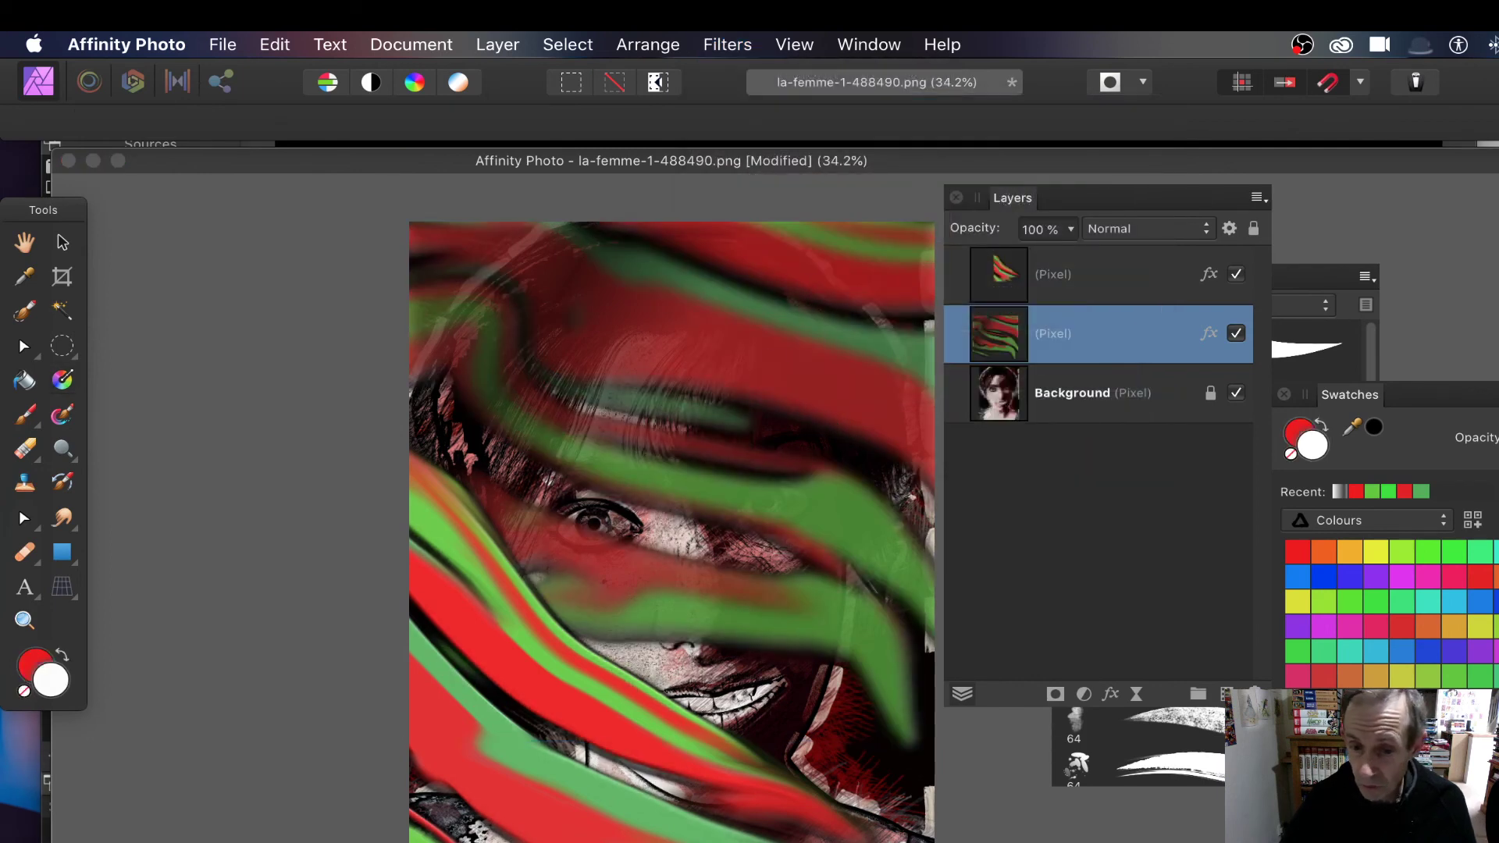
drag(781, 492, 781, 473)
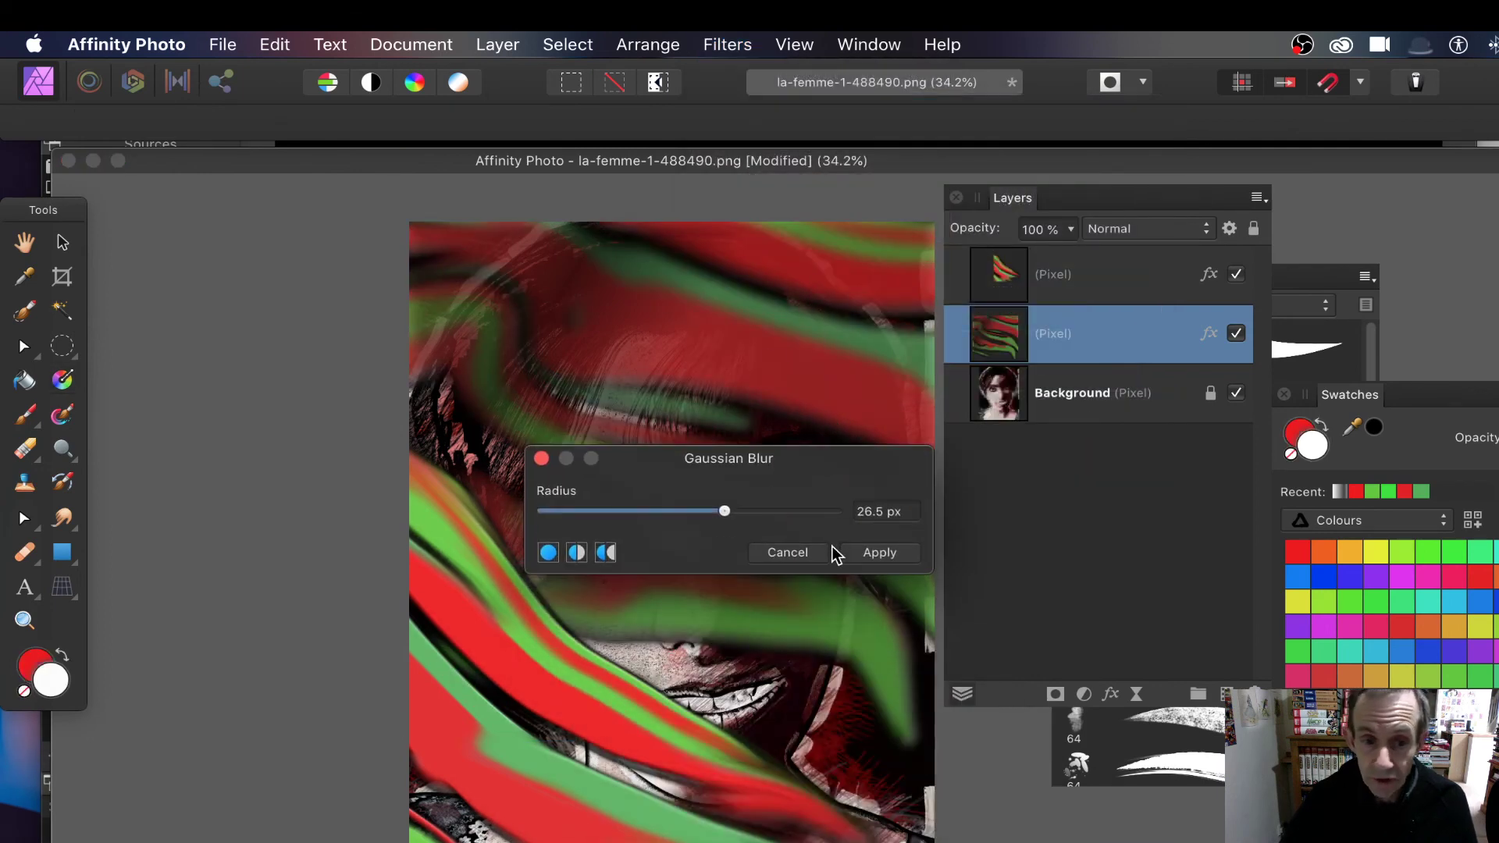
click(784, 551)
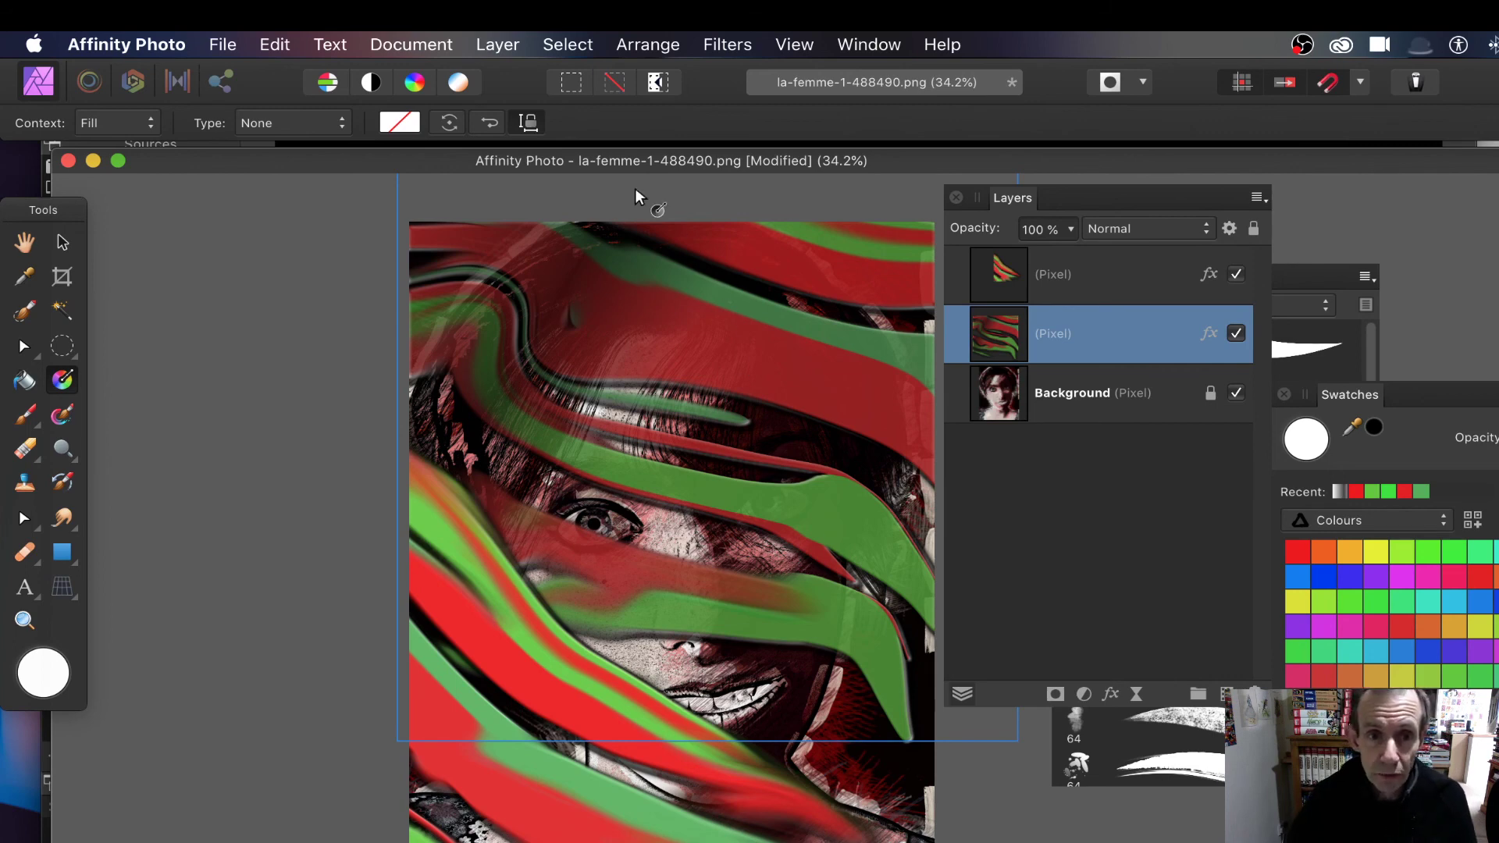
click(1083, 270)
click(1076, 318)
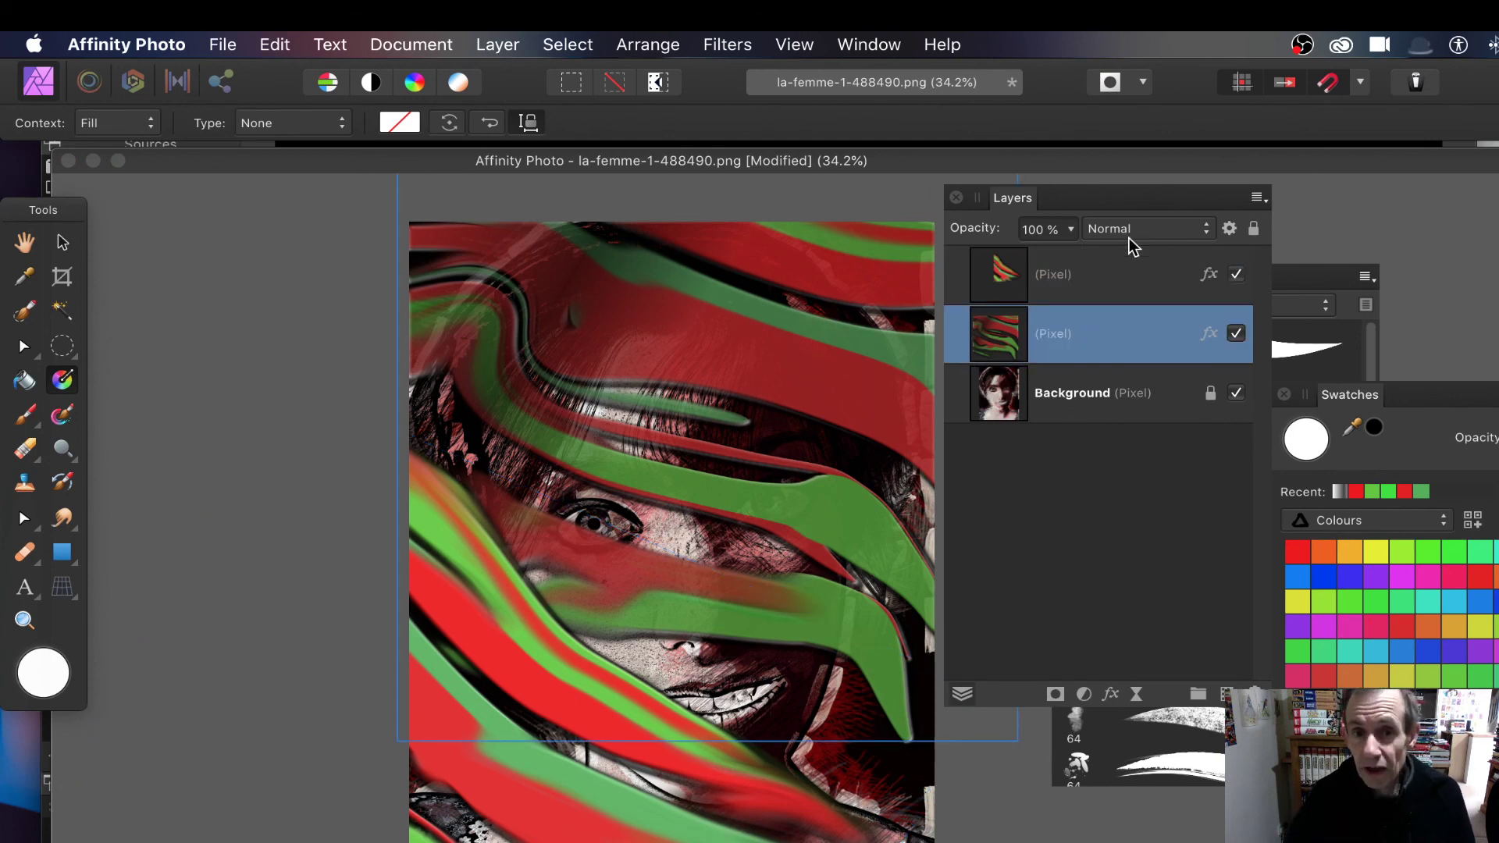
click(1237, 277)
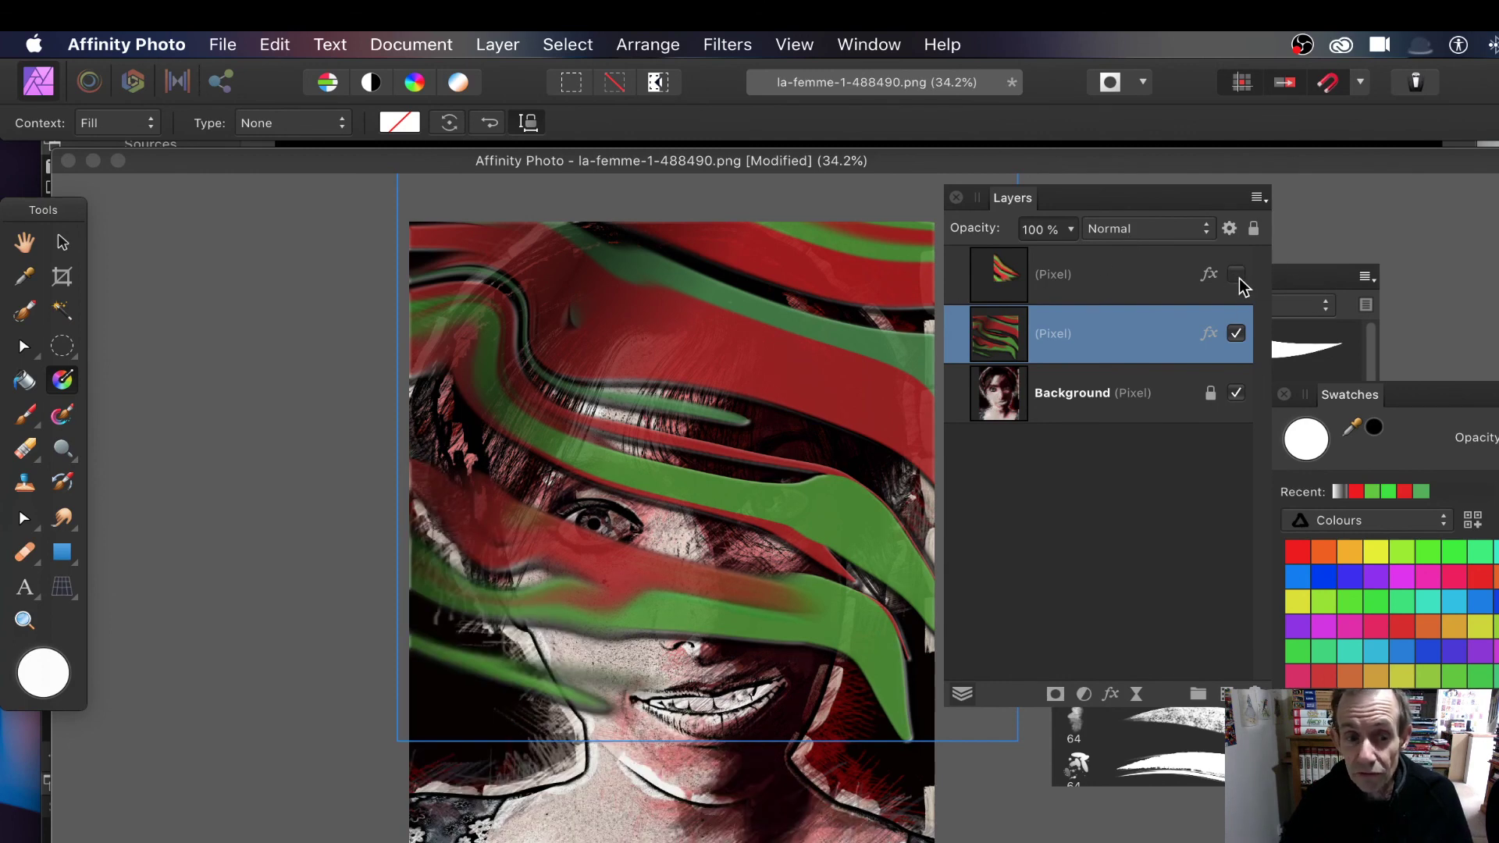
click(1237, 277)
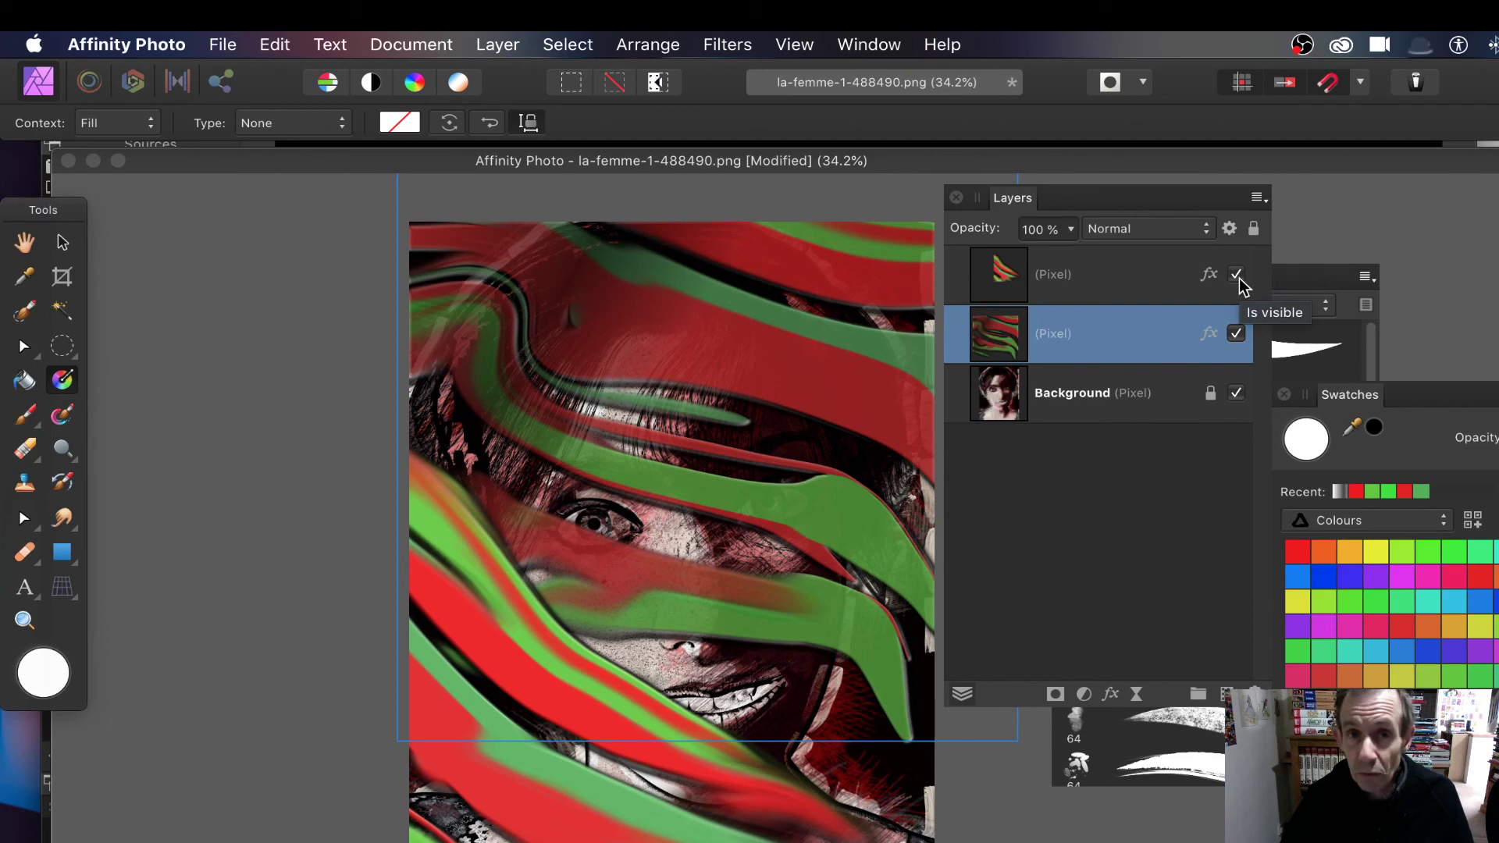